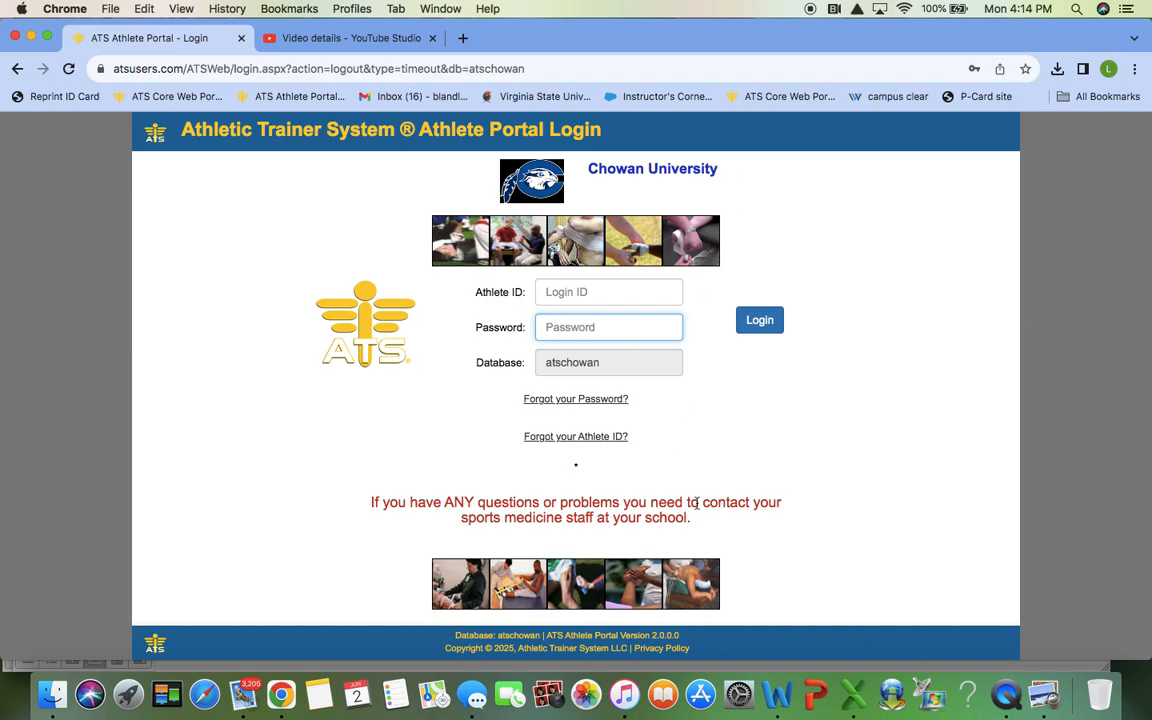
Step: Bring the Chowan University New Student-Athlete Tutorial document in Word to the front
left_click(777, 695)
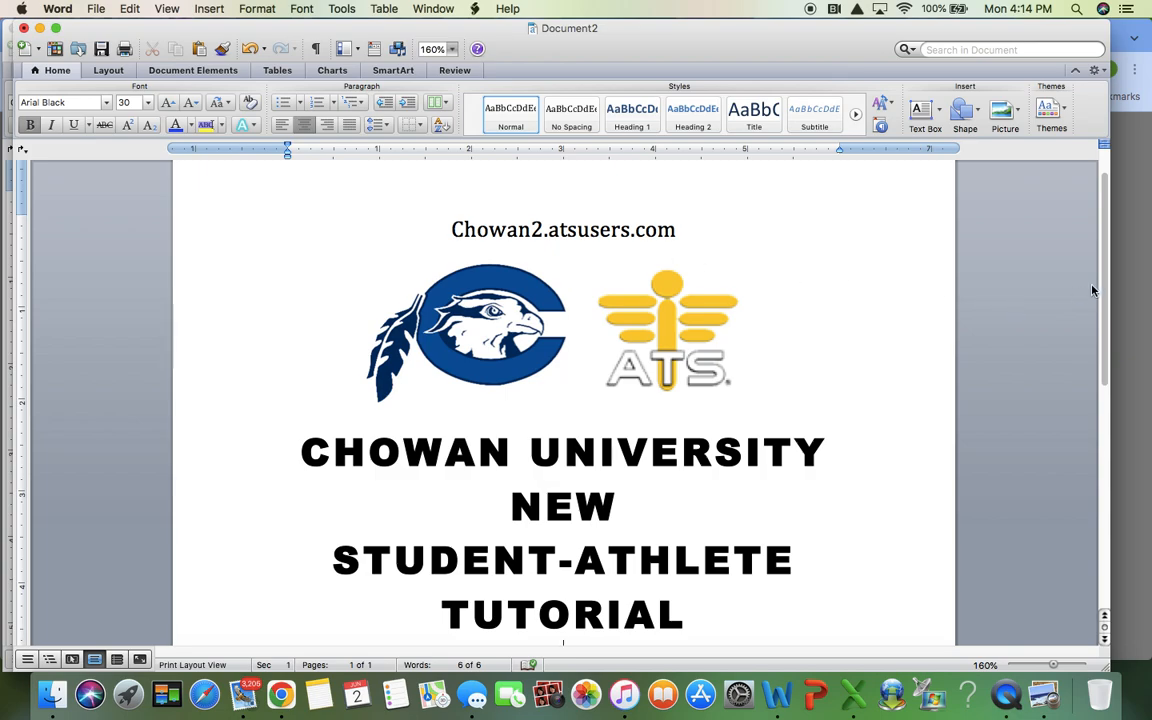
Step: Switch back to Chrome showing the ATS Athlete Portal login page
key("super+Tab")
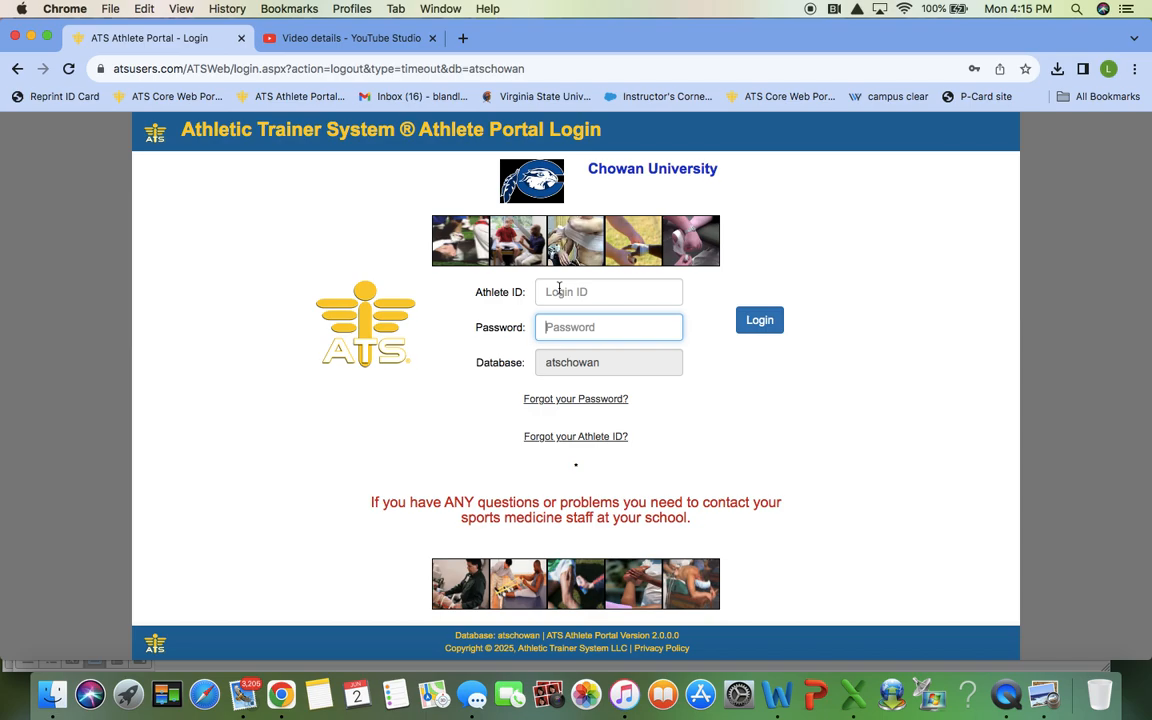
Step: Log in with the new athlete's ID and password and accept the cookie policy
left_click(559, 291)
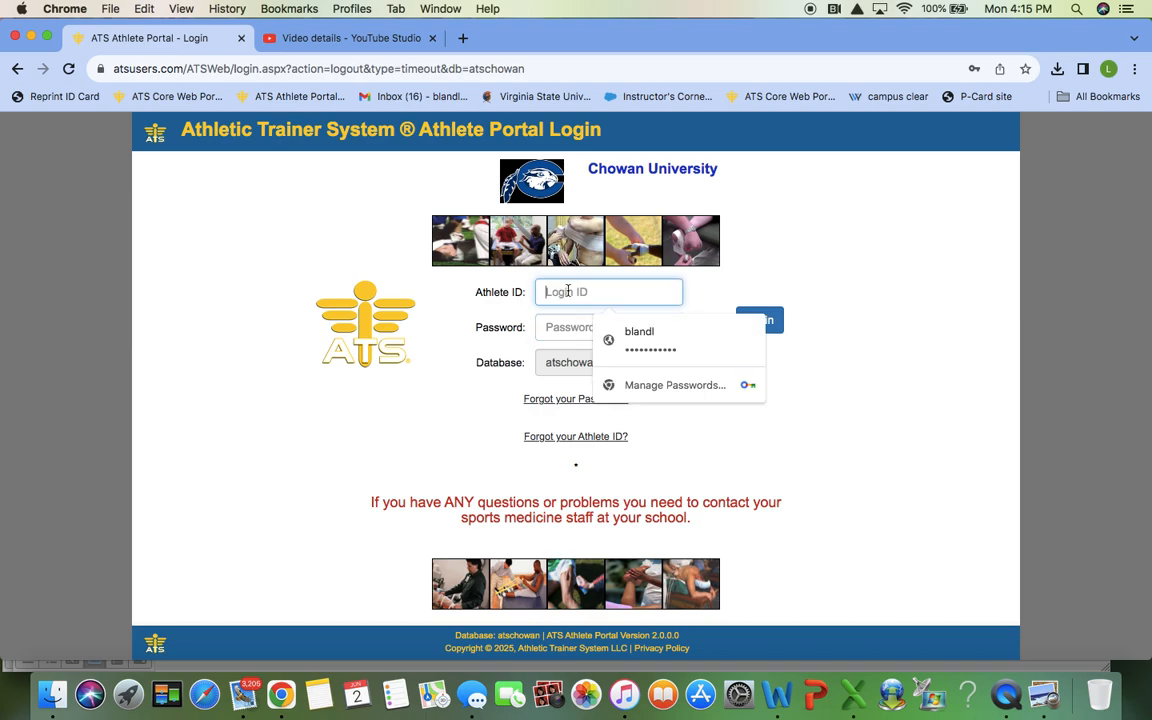
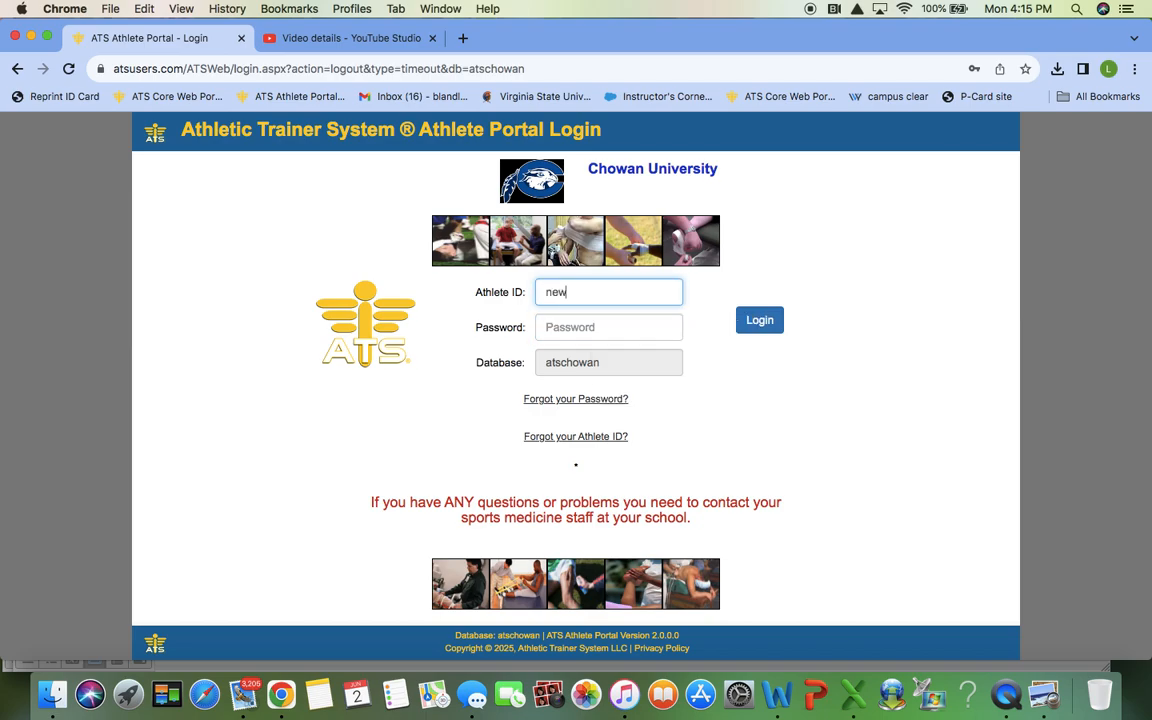
left_click(612, 327)
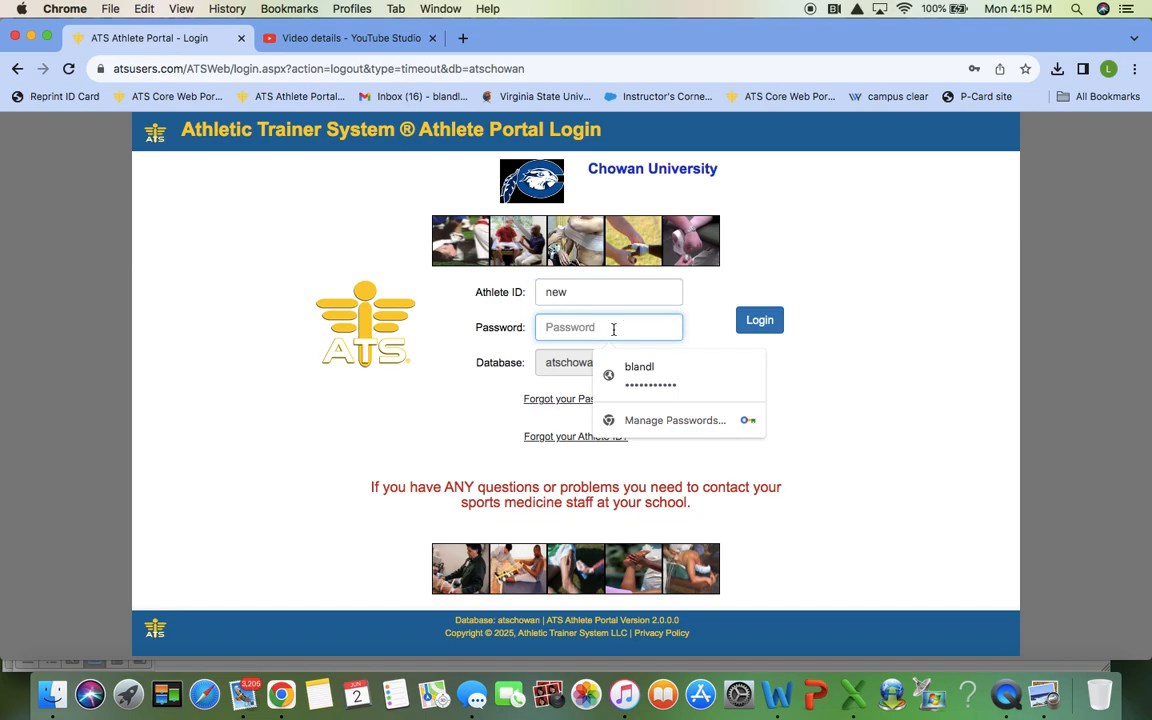
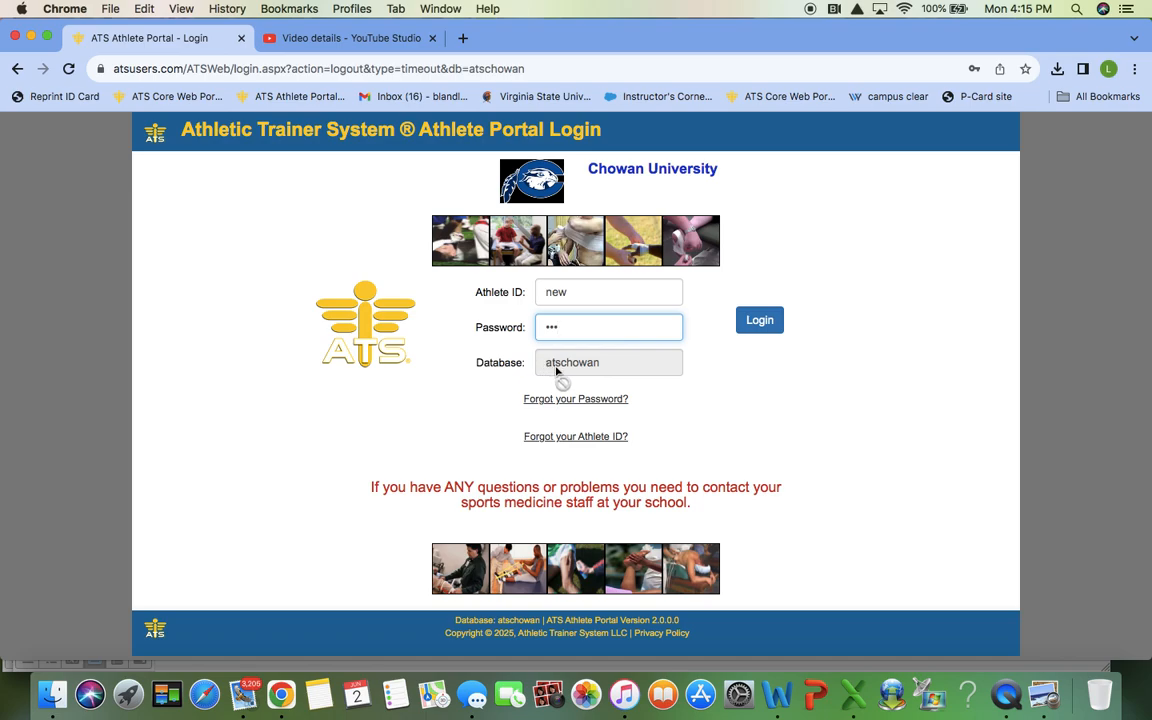
left_click(762, 320)
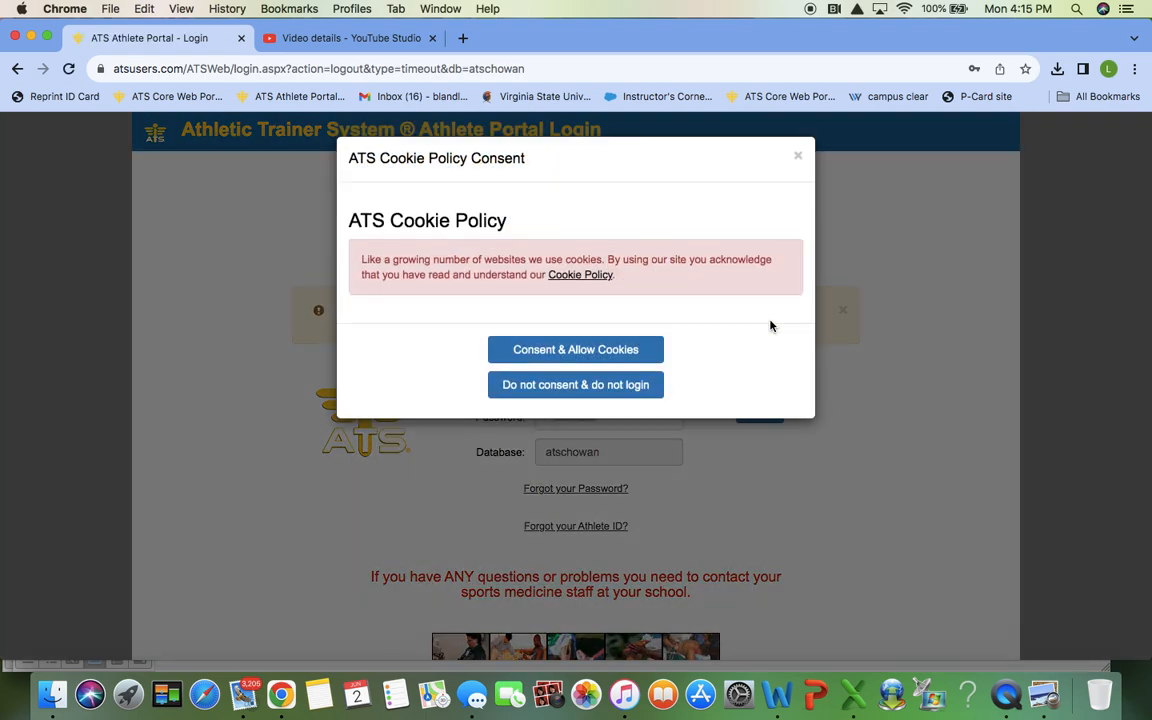
left_click(640, 349)
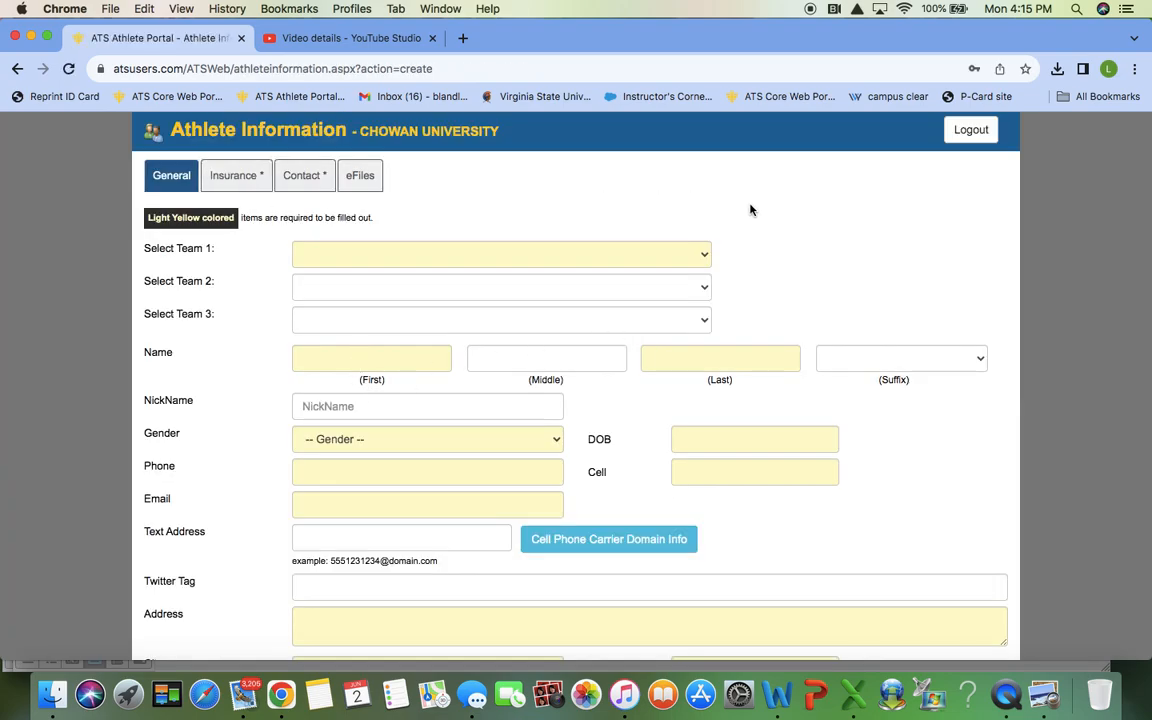
Step: Select Women Flag Football as Team 1, enter the athlete's first and last name, and choose Female
scroll(749, 211, "down", 1)
scroll(749, 211, "up", 1)
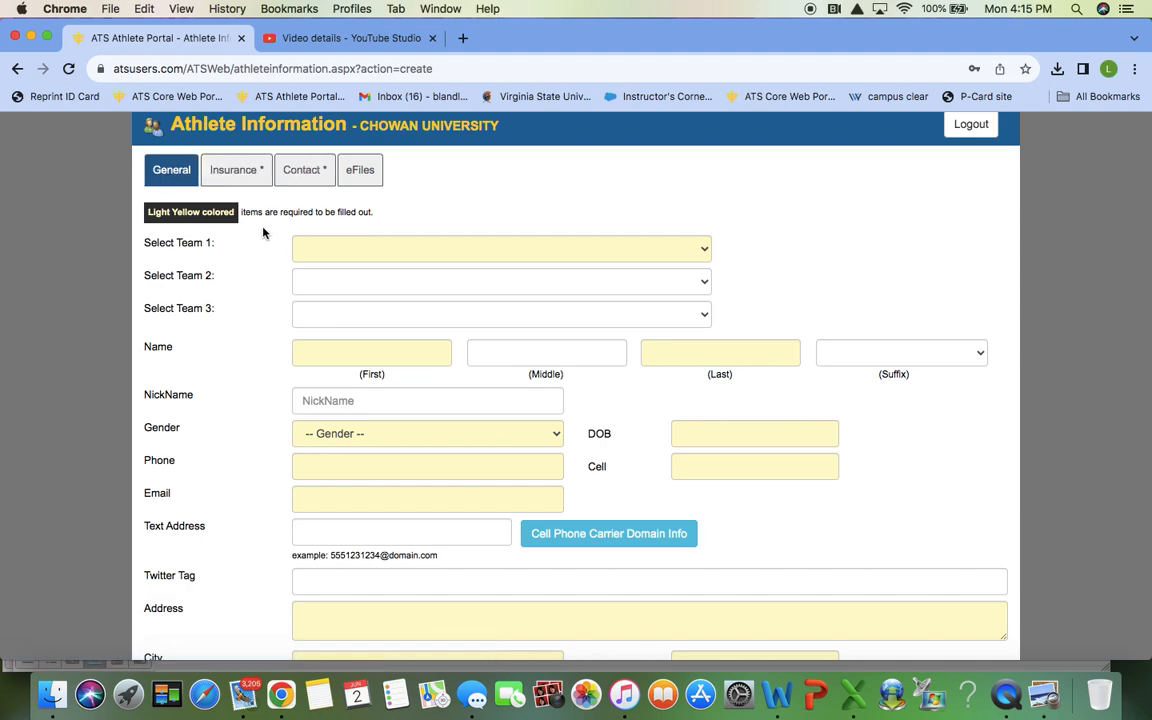
left_click(342, 254)
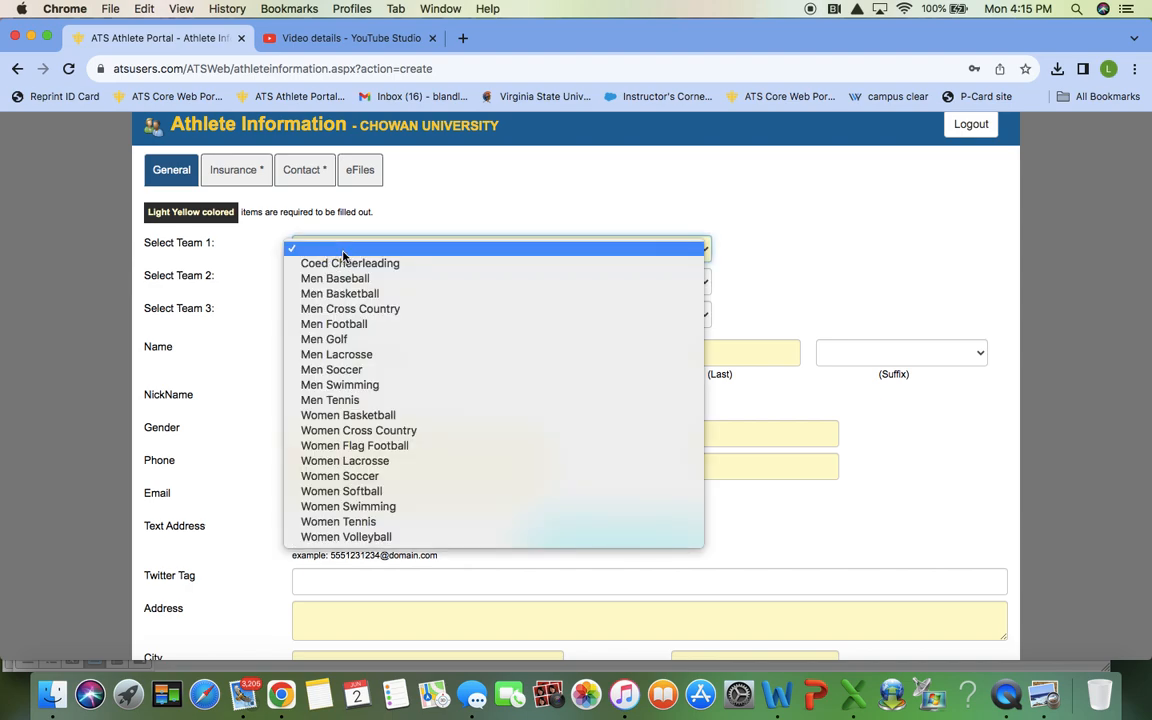
left_click(367, 446)
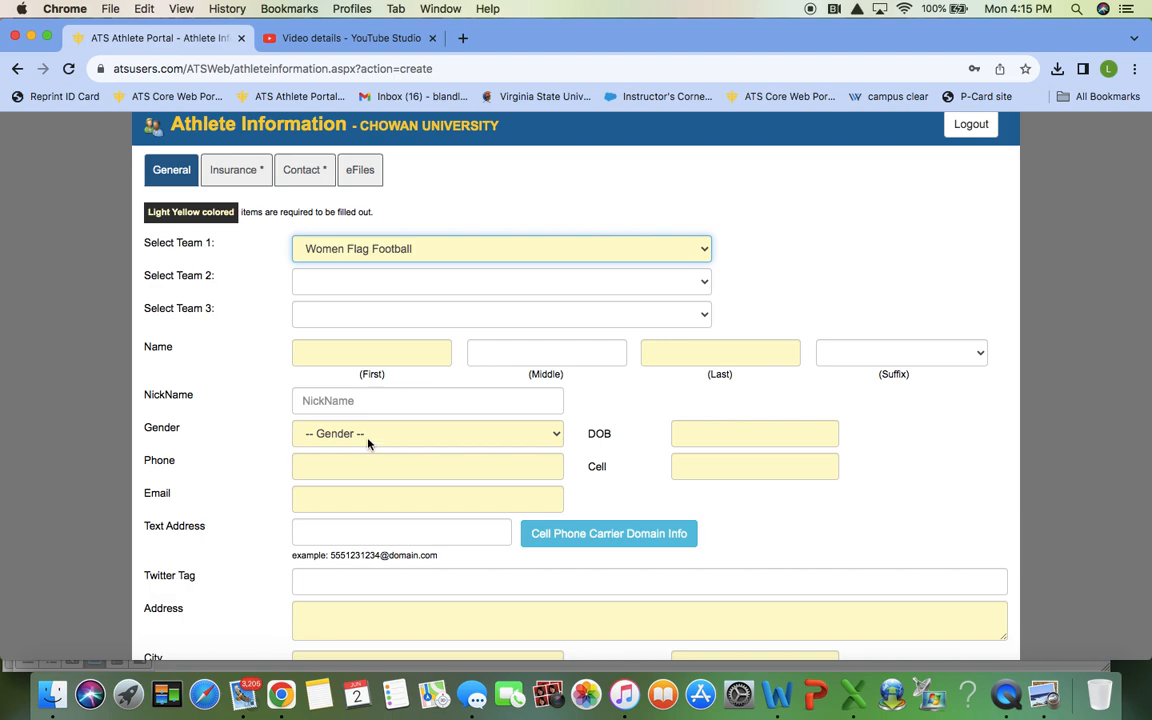
left_click(372, 350)
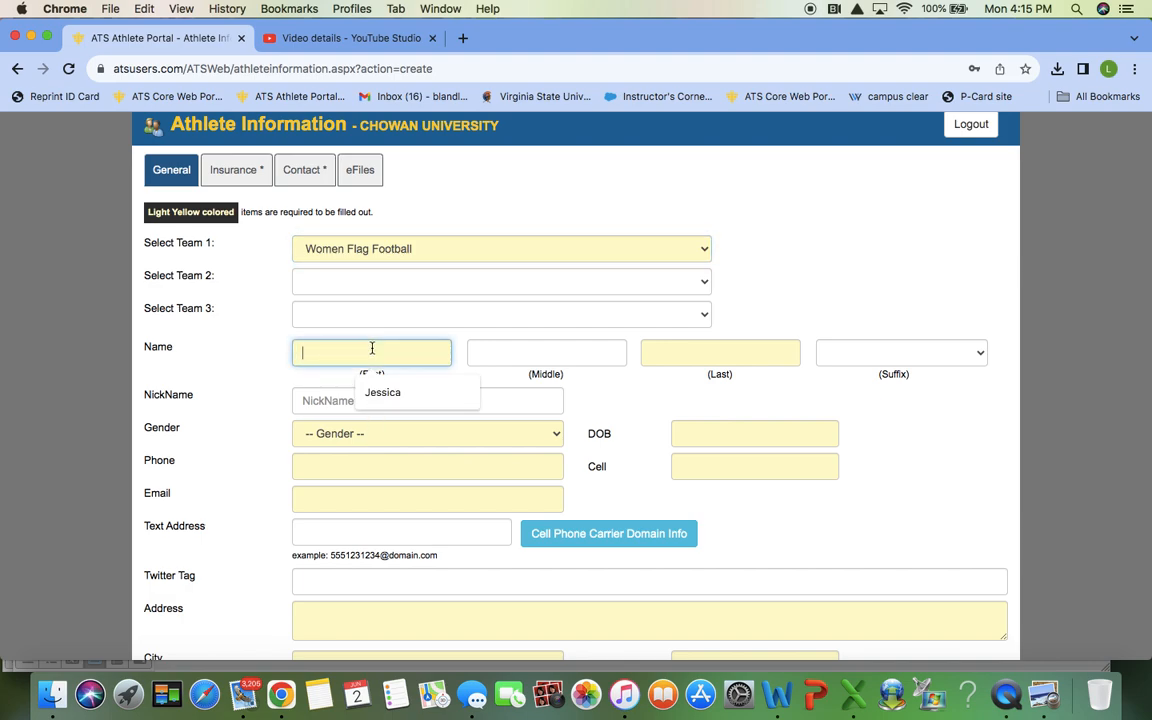
type("Murphy")
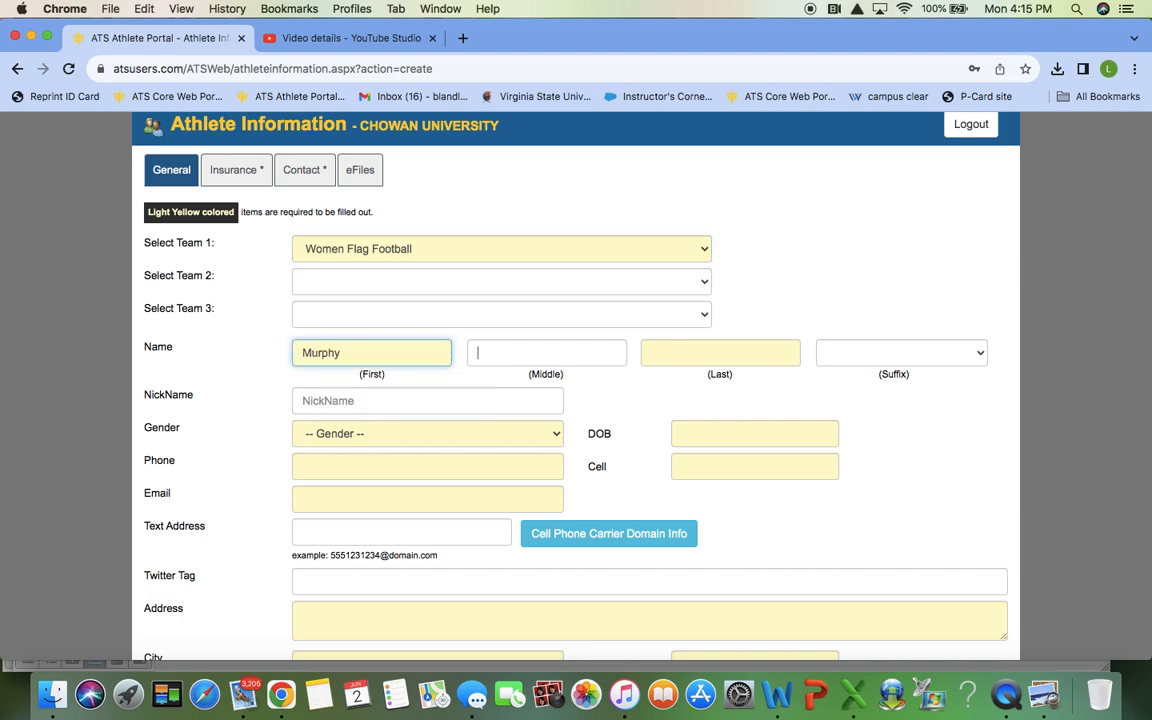
key("Tab")
type("Boro")
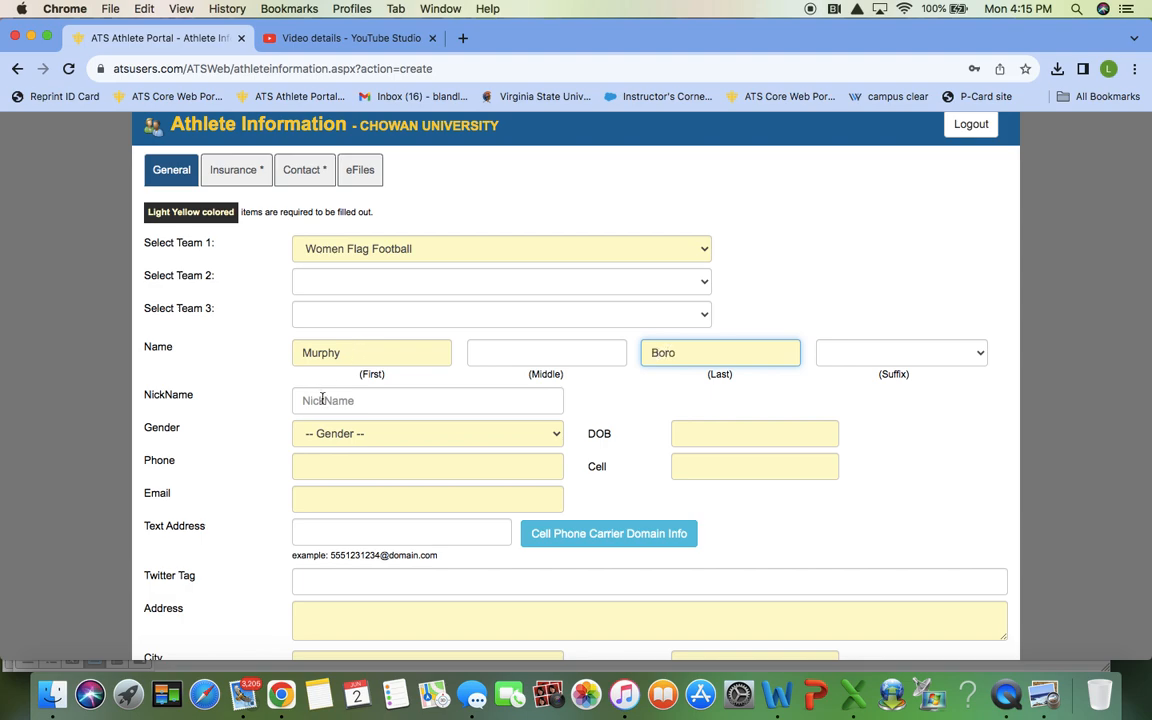
left_click(422, 436)
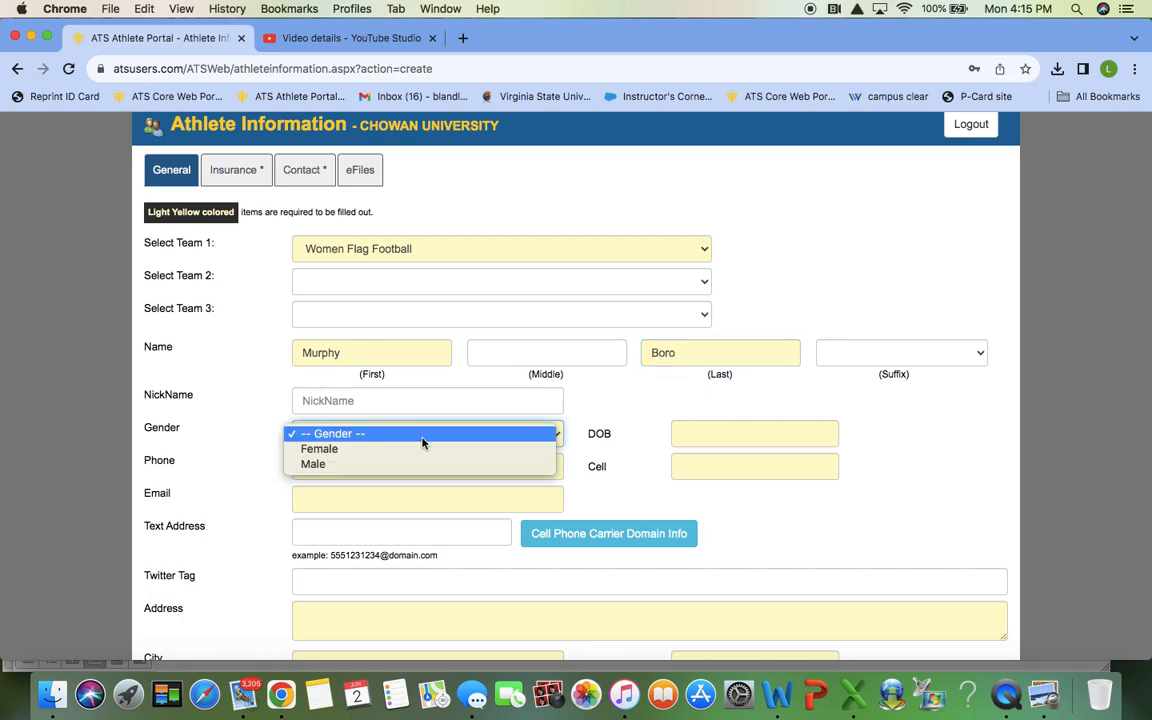
left_click(417, 449)
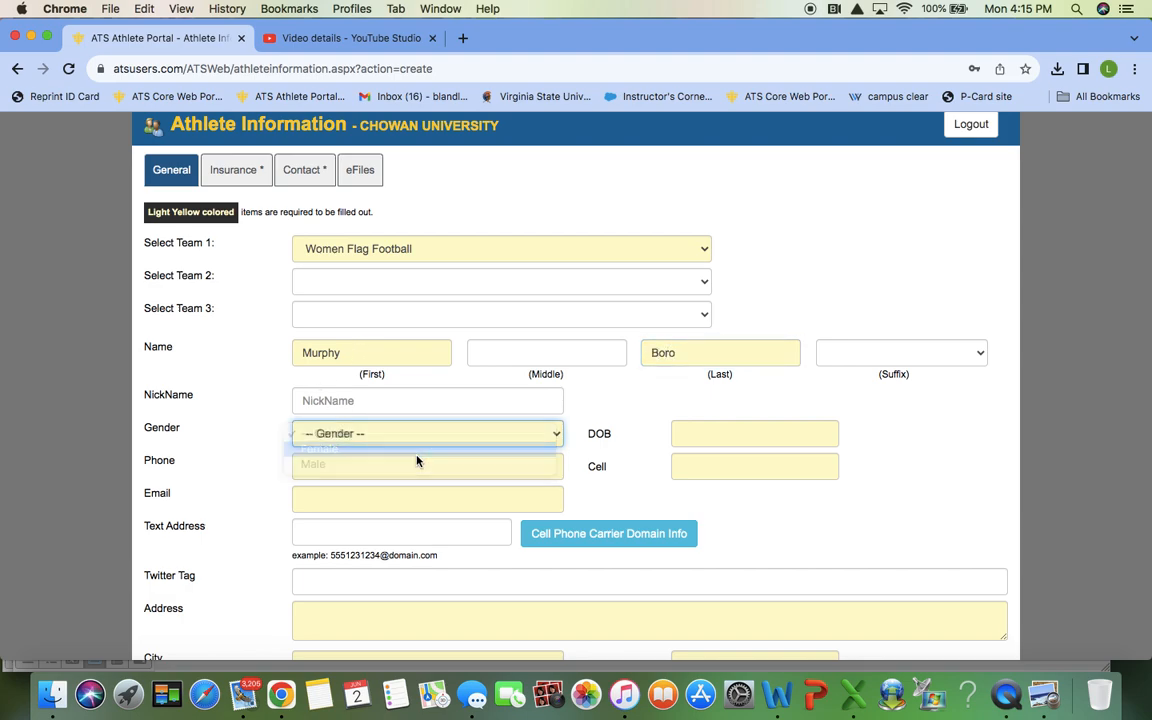
Step: Enter birth date 9/16/2005, the phone number, the suggested e-mail and the cell number
left_click(700, 432)
type("9/1")
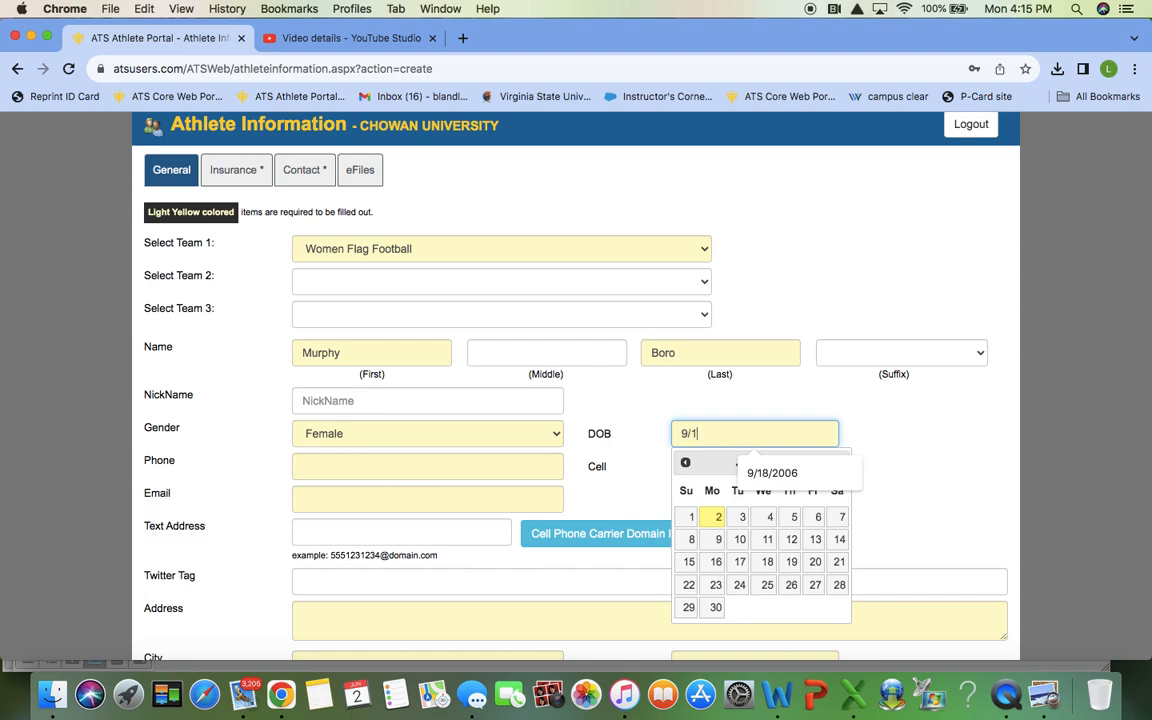
type("6/2")
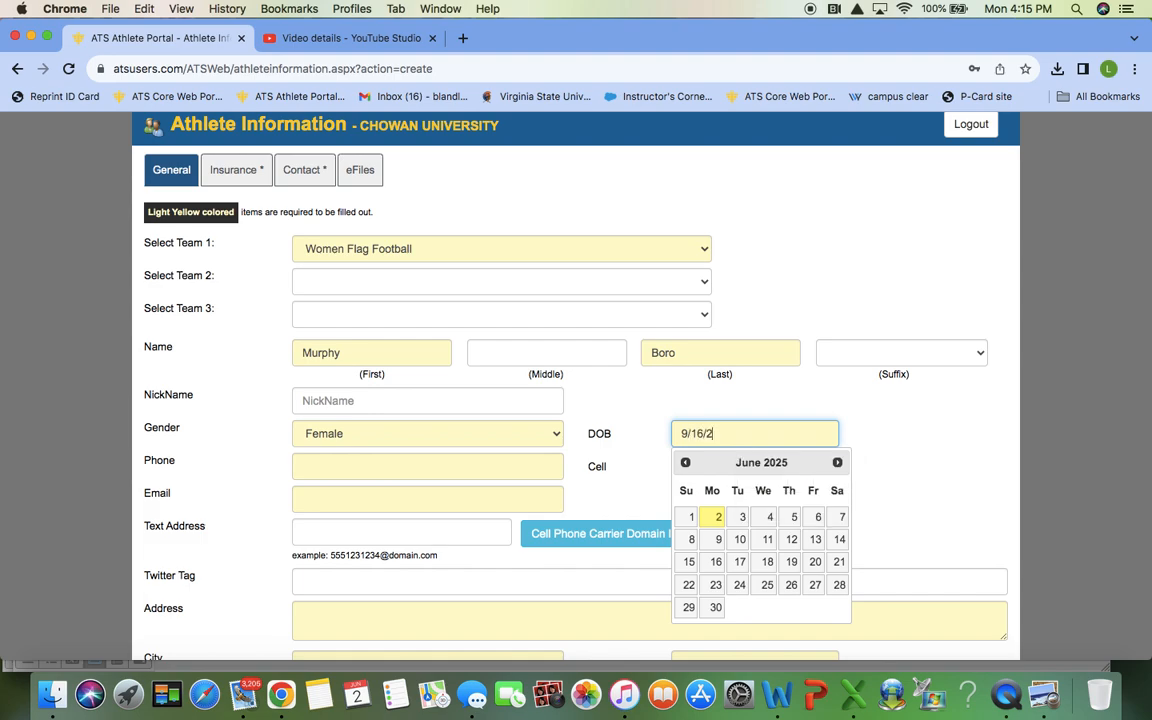
type("005")
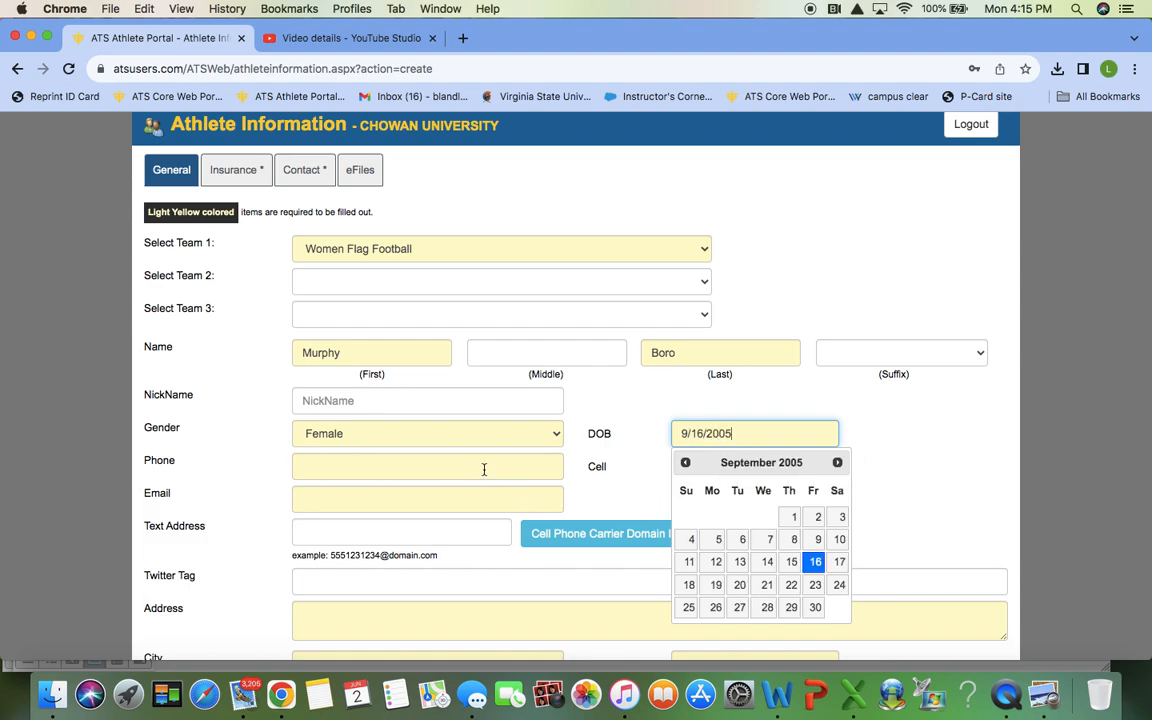
left_click(480, 467)
type("1234")
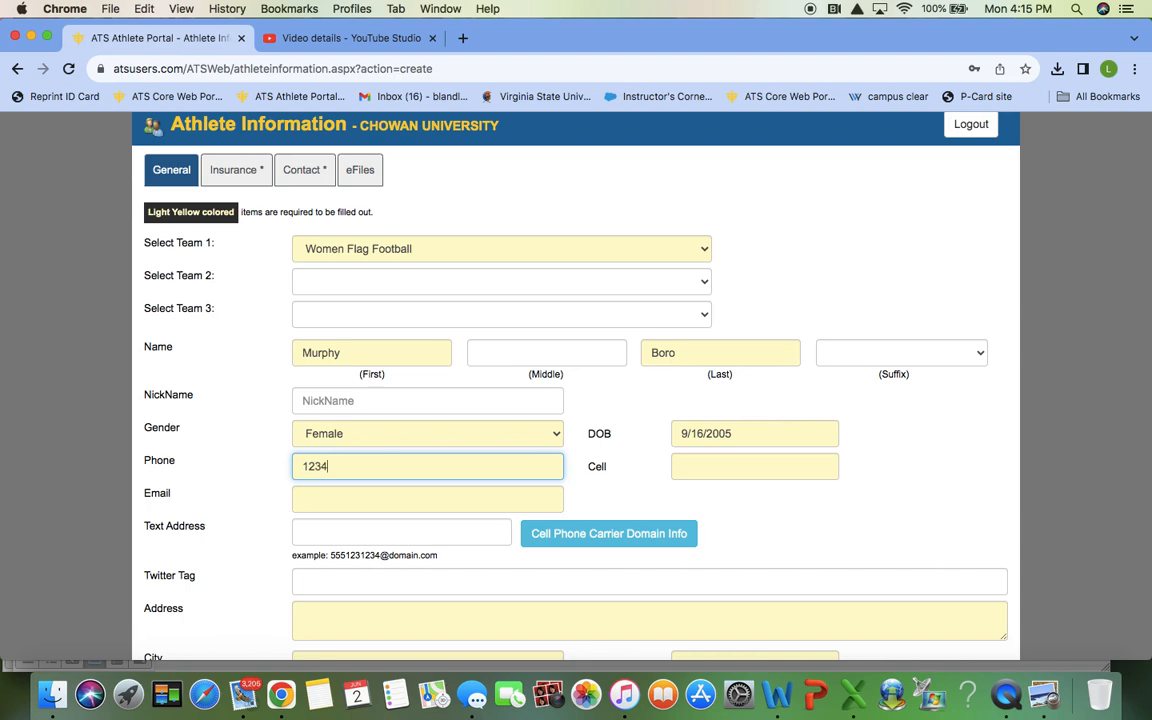
type("56789")
left_click(447, 502)
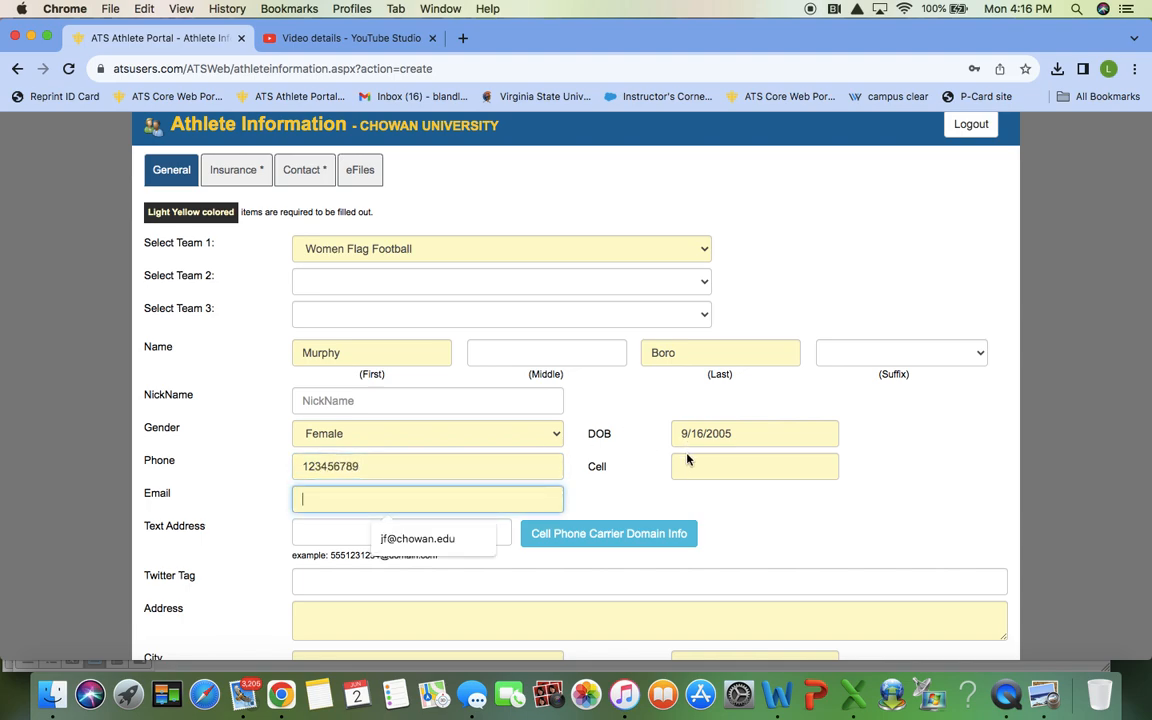
left_click(456, 535)
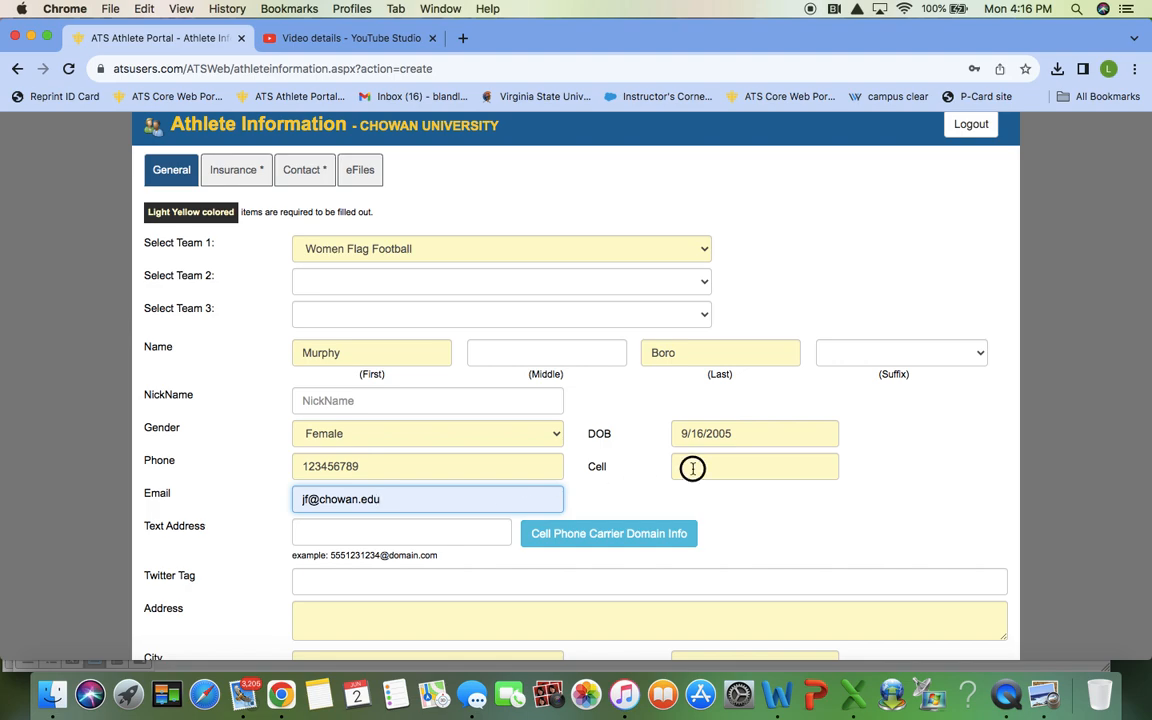
left_click(752, 466)
type("123456789")
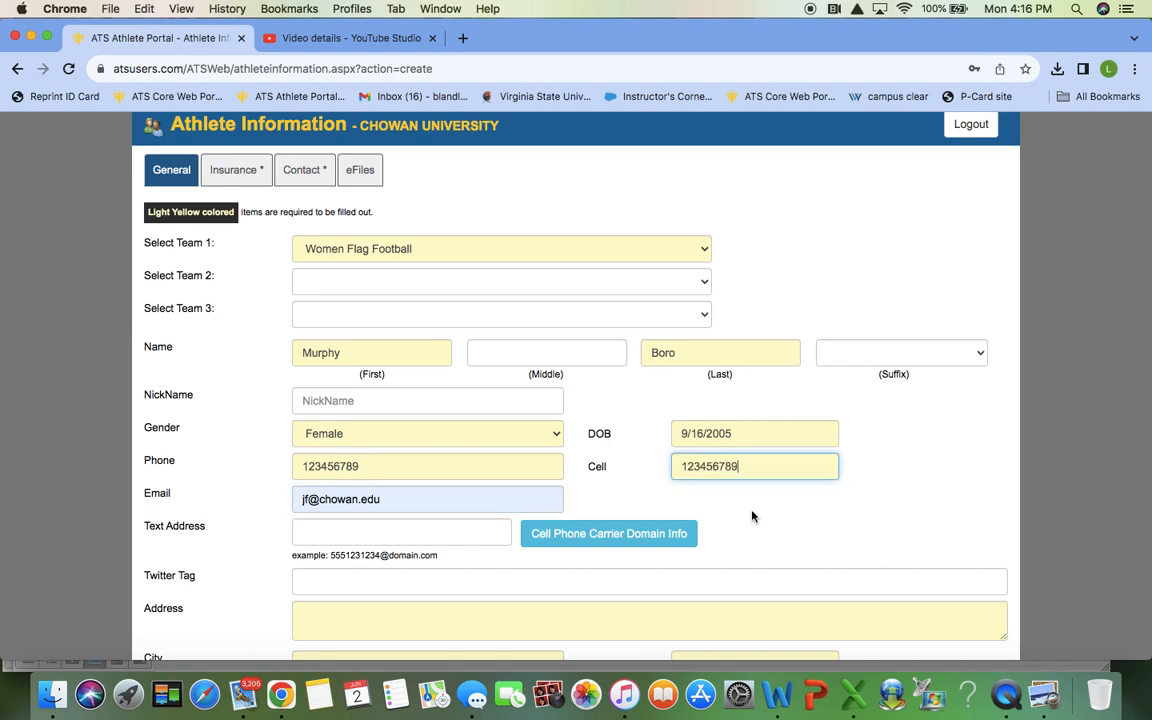
scroll(752, 516, "down", 2)
Step: Fill in the athlete's home address: street, city, state, zip code and country
left_click(752, 514)
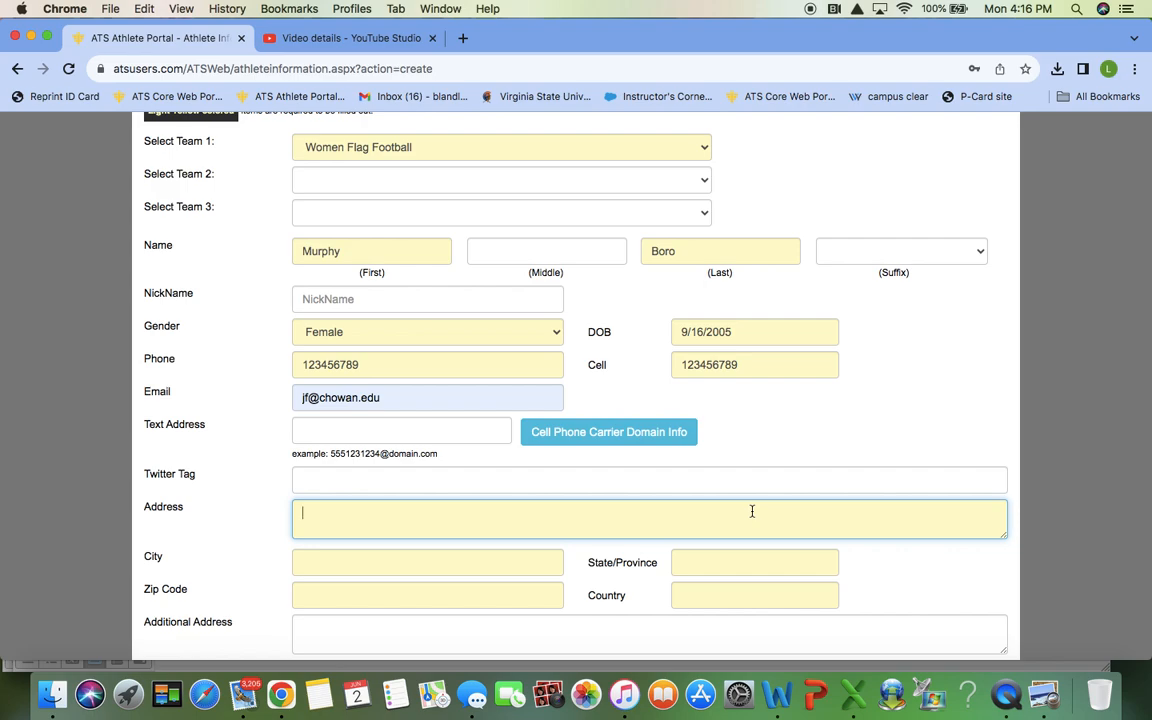
type("1 murfre")
type("esbo")
type(" st")
left_click(427, 562)
type("murfre")
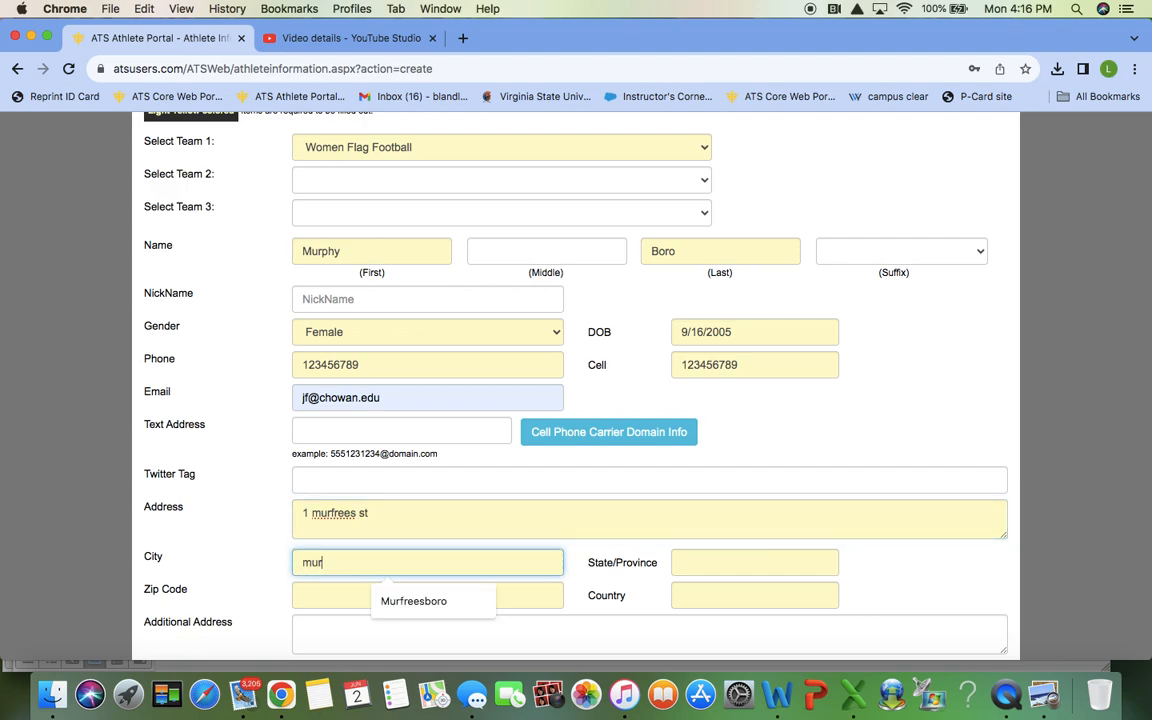
type("esboro")
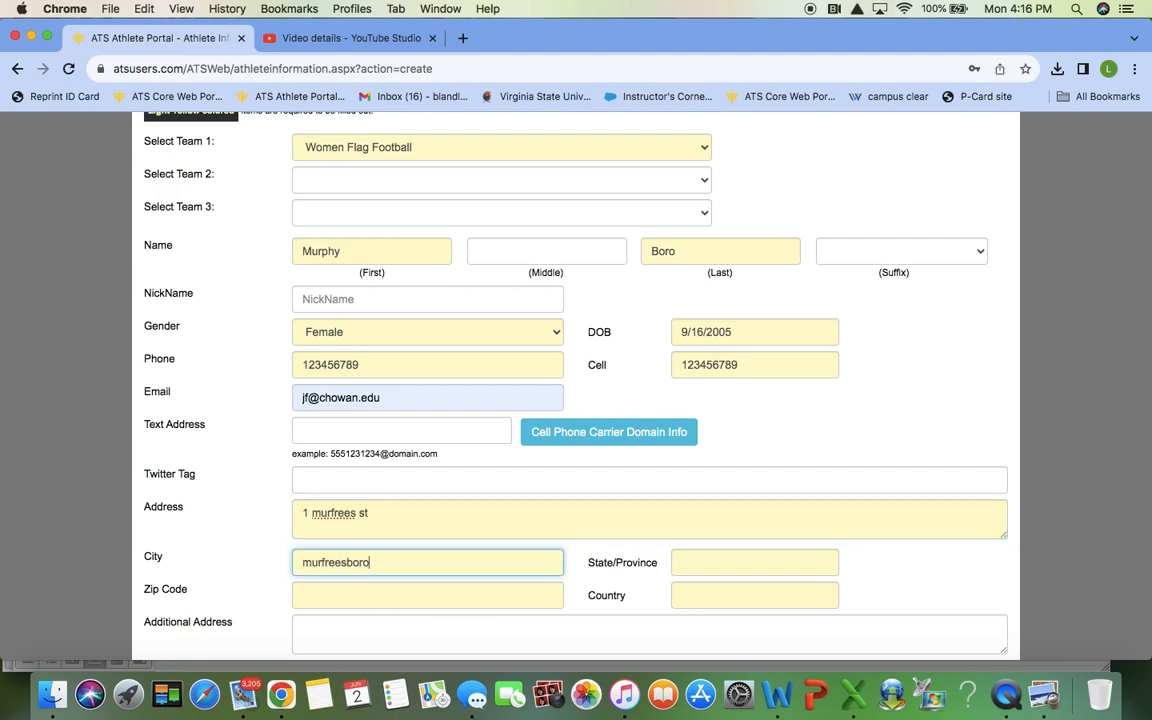
key("Tab")
type("nc")
key("Tab")
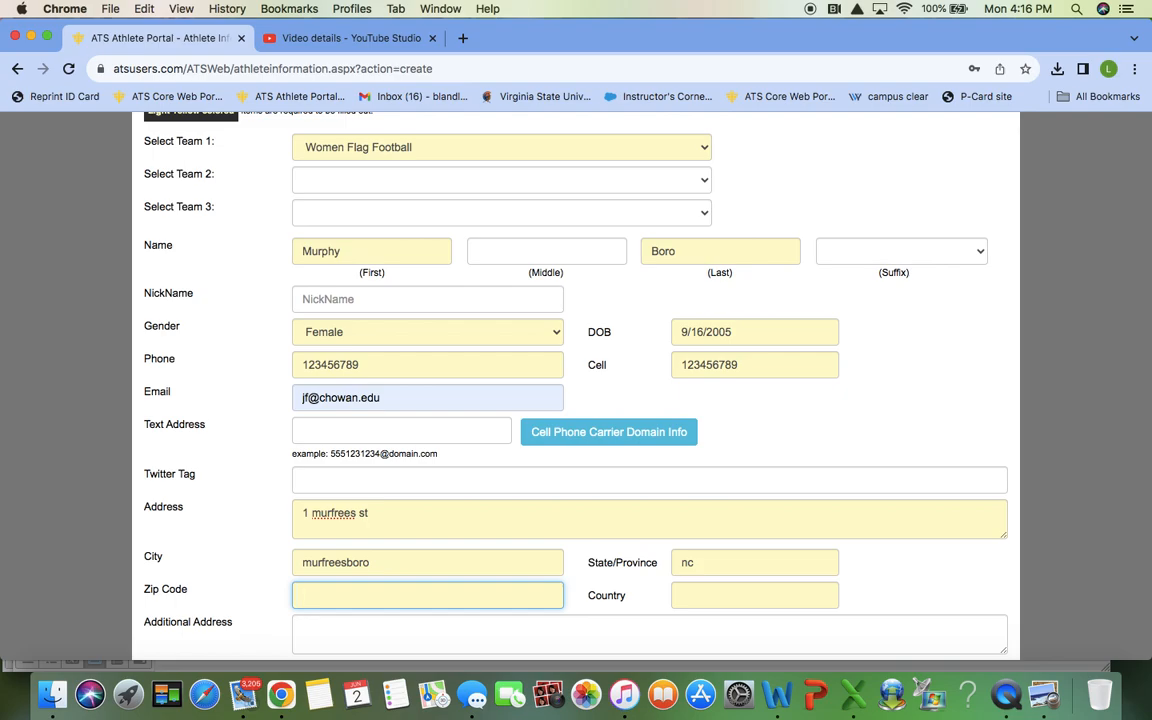
type("27855")
key("Tab")
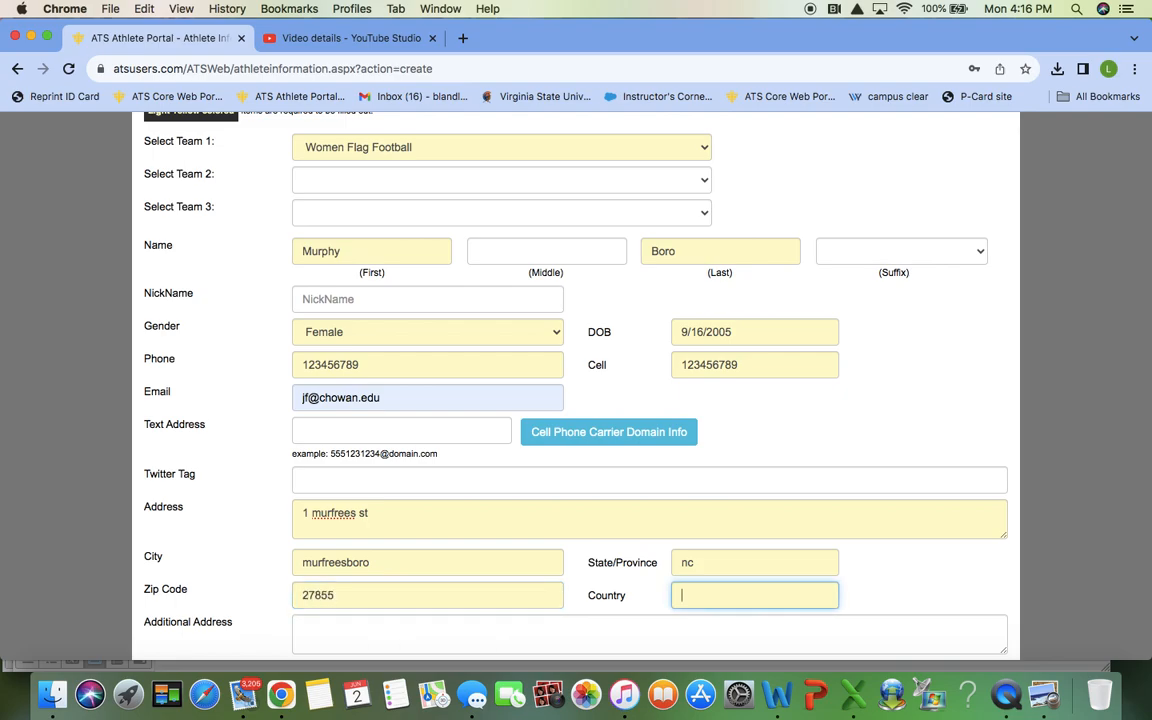
type("usa")
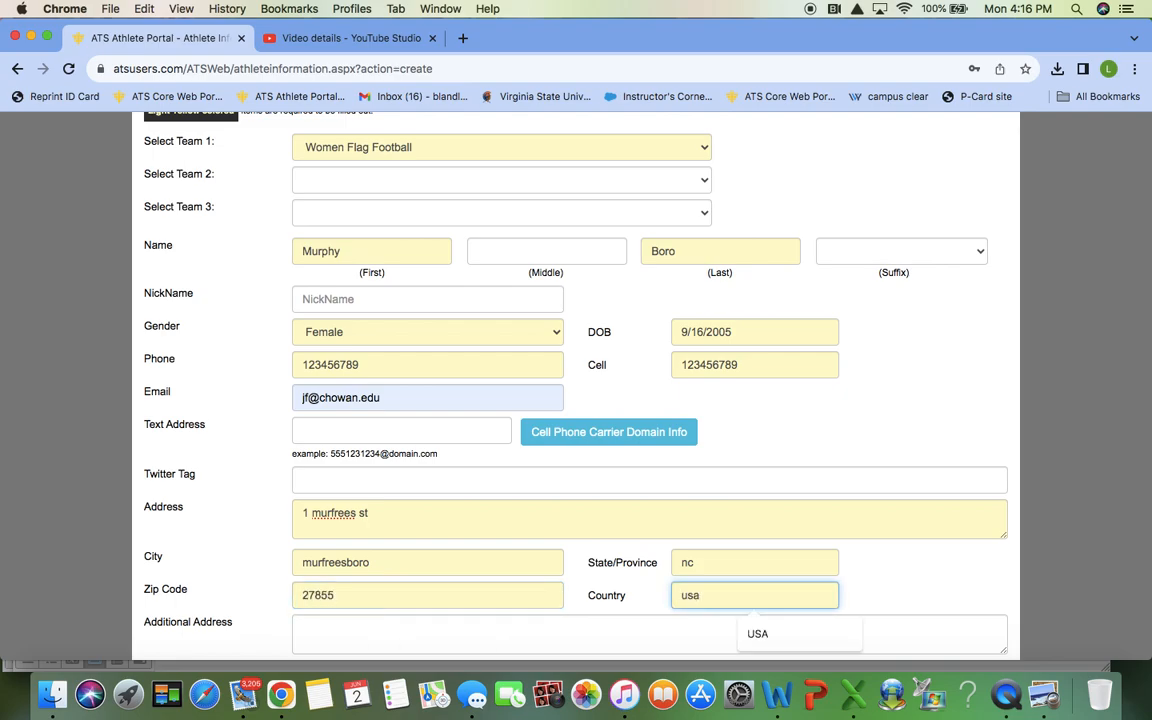
scroll(585, 380, "down", 10)
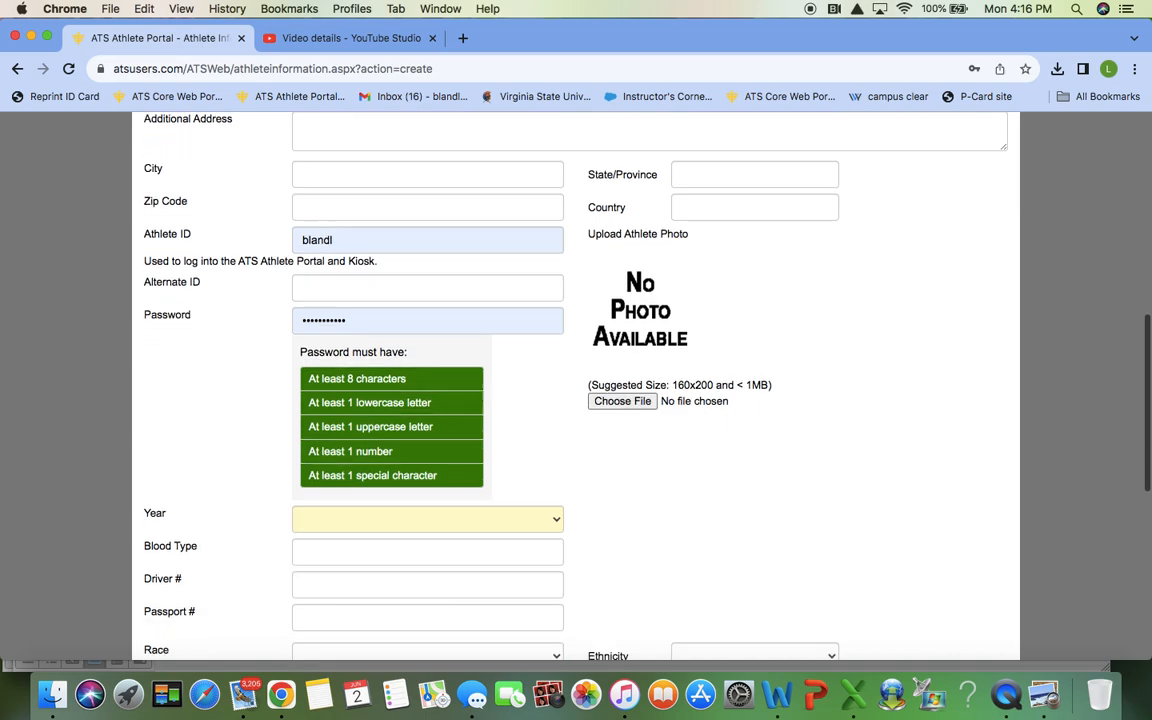
Step: Replace the autofilled Athlete ID with the athlete's own ID
scroll(753, 509, "up", 1)
double_click(306, 290)
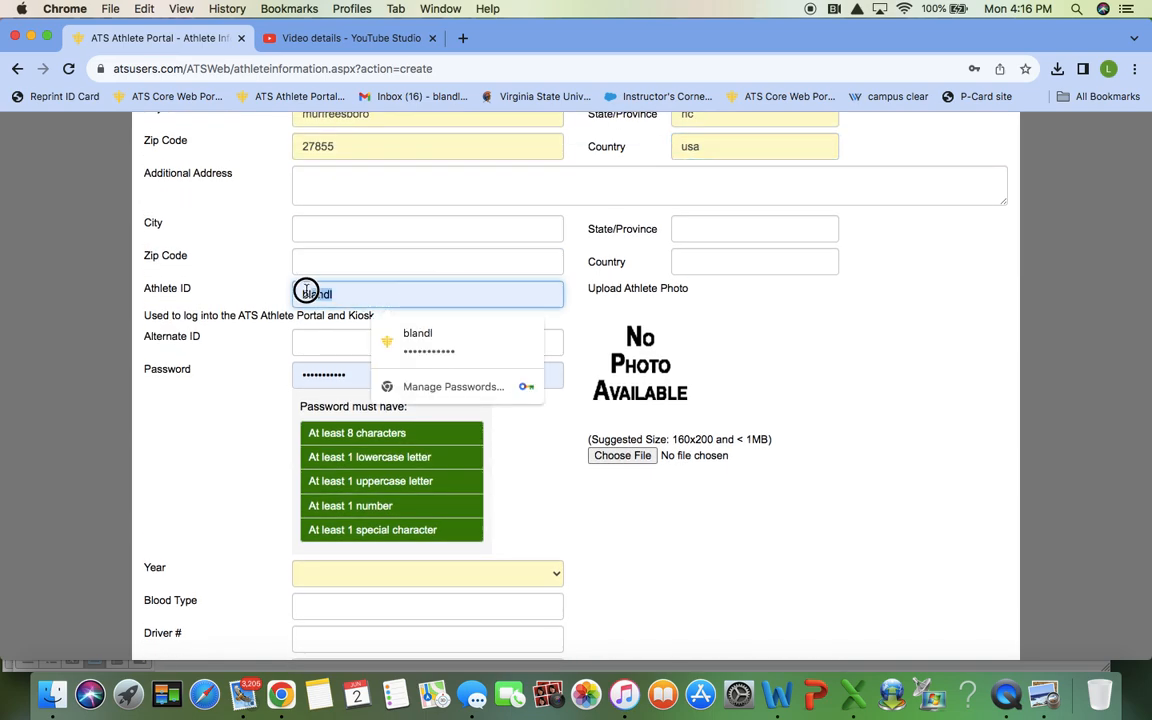
key("BackSpace")
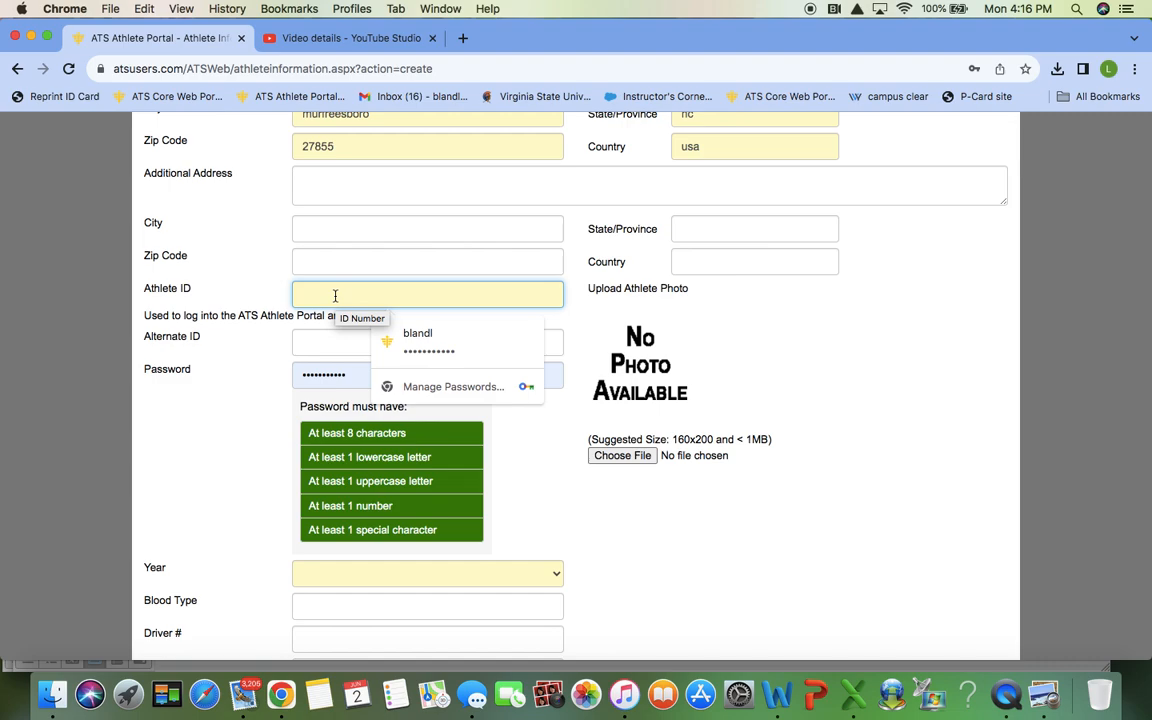
type("Murphy")
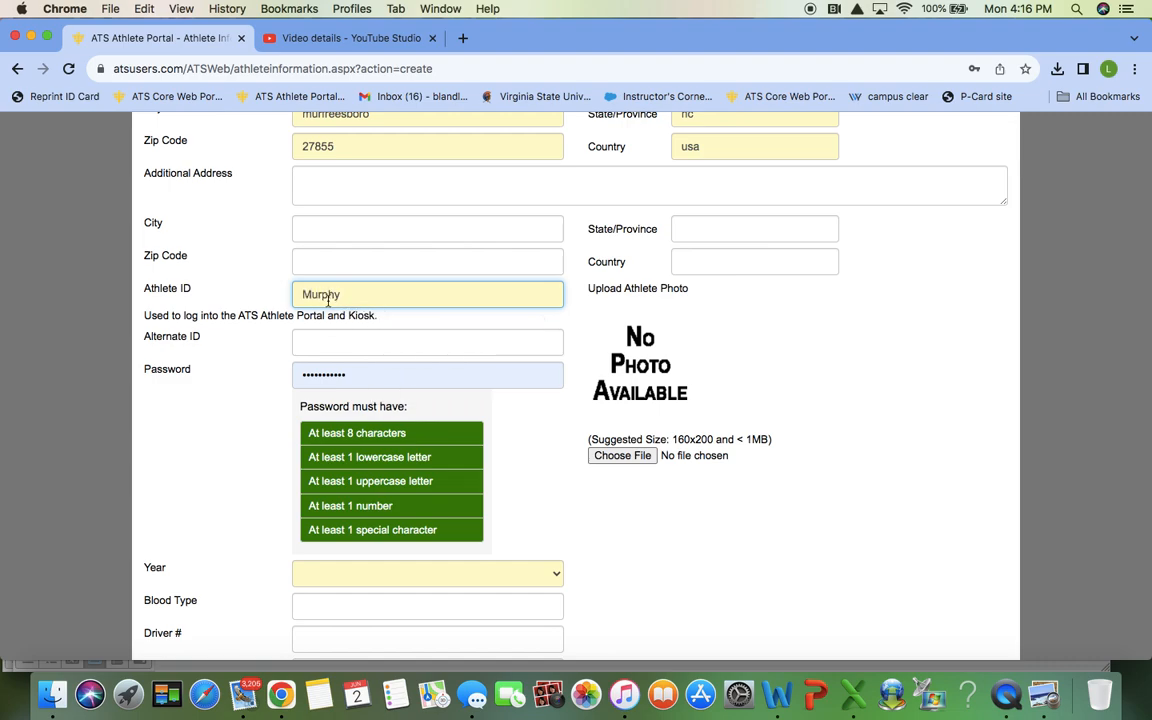
Step: Clear the saved password and enter a new one meeting all strength requirements
left_click_drag(365, 373, 268, 386)
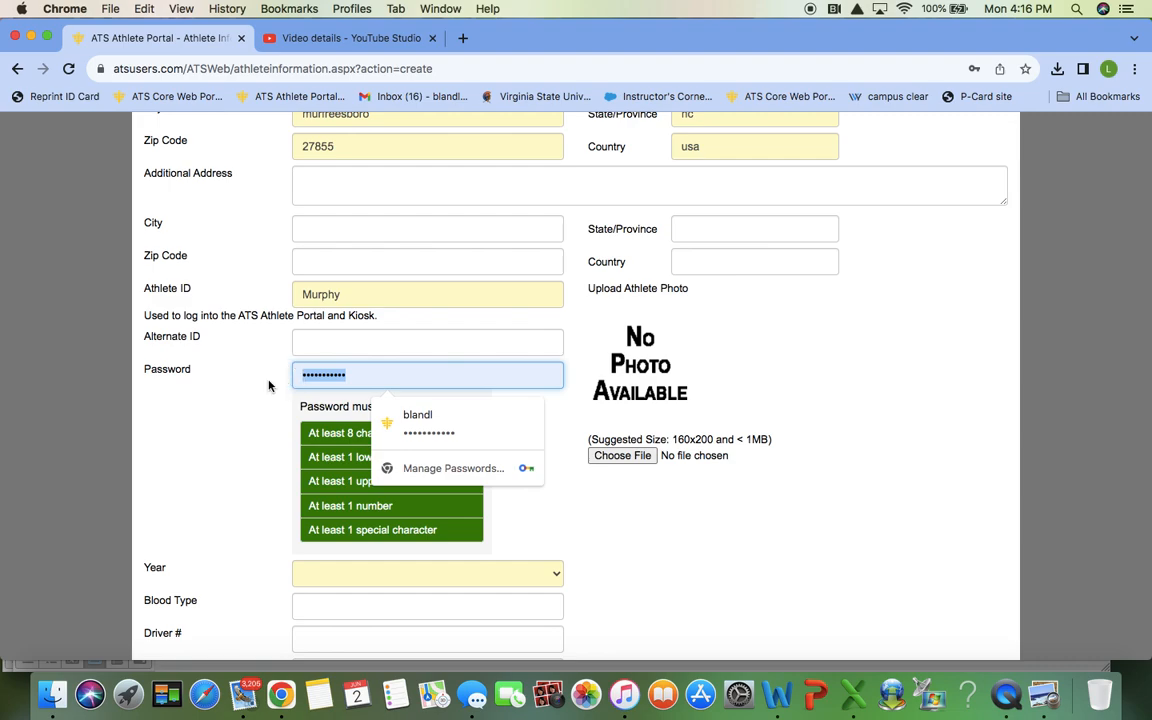
key("BackSpace")
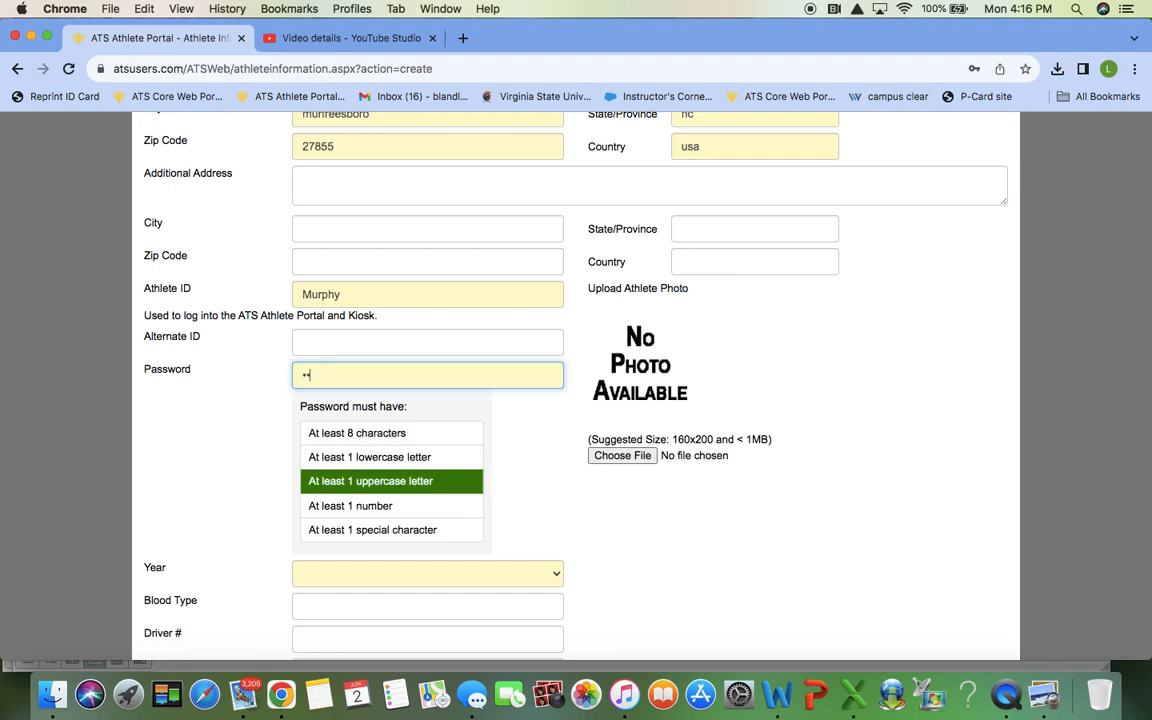
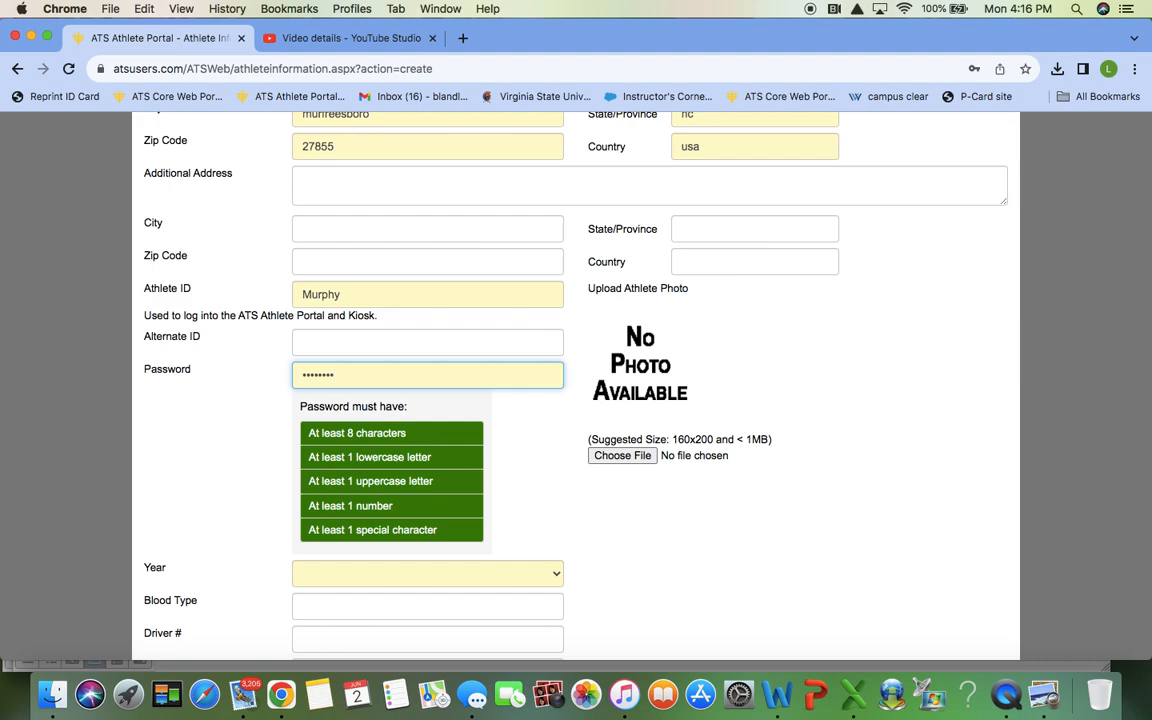
left_click(372, 578)
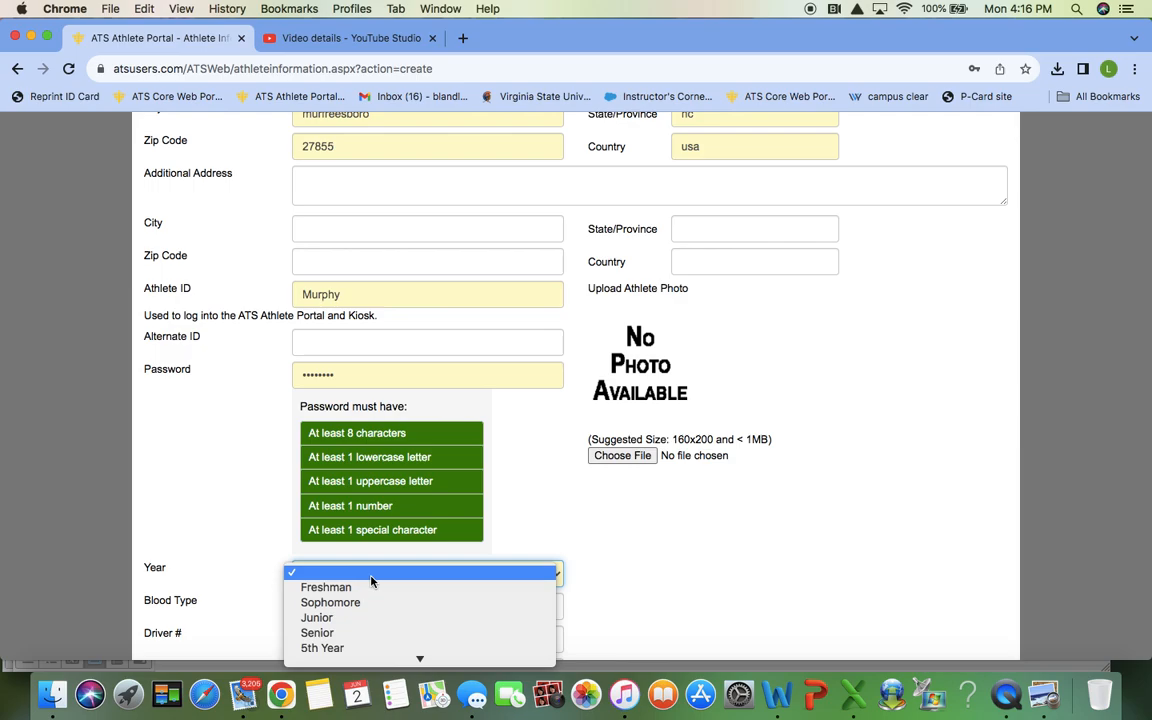
Step: Set the class year to Freshman and enter asthma as the medical alert
left_click(368, 588)
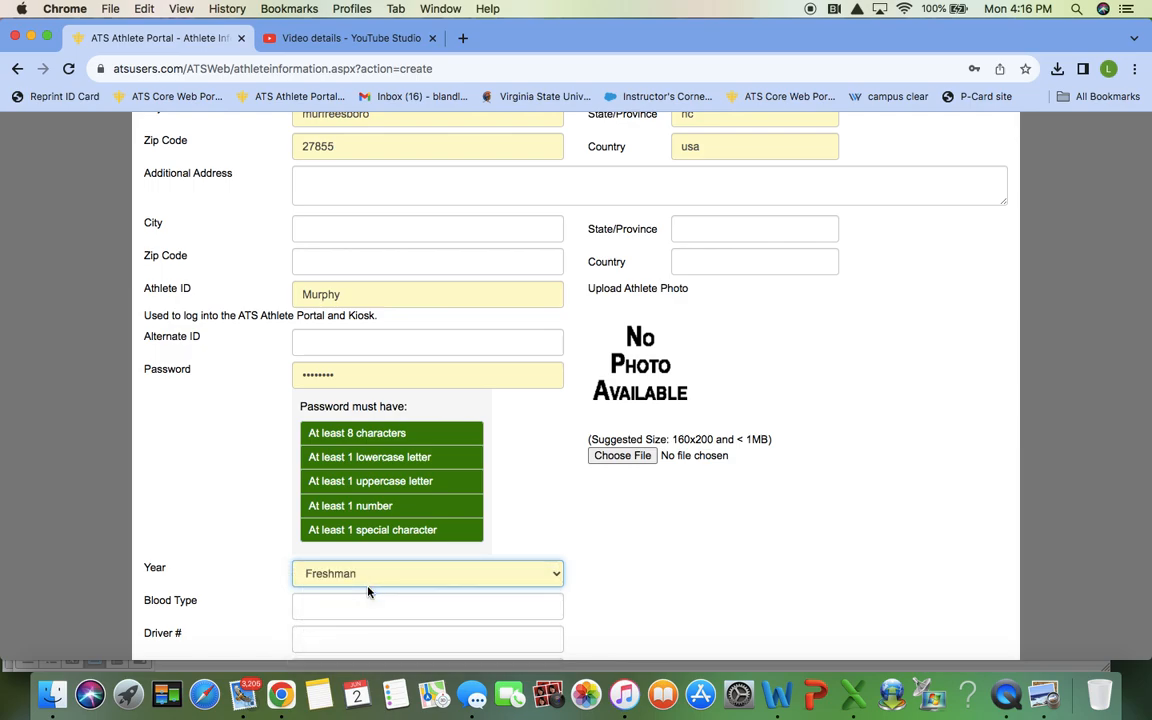
scroll(494, 503, "down", 5)
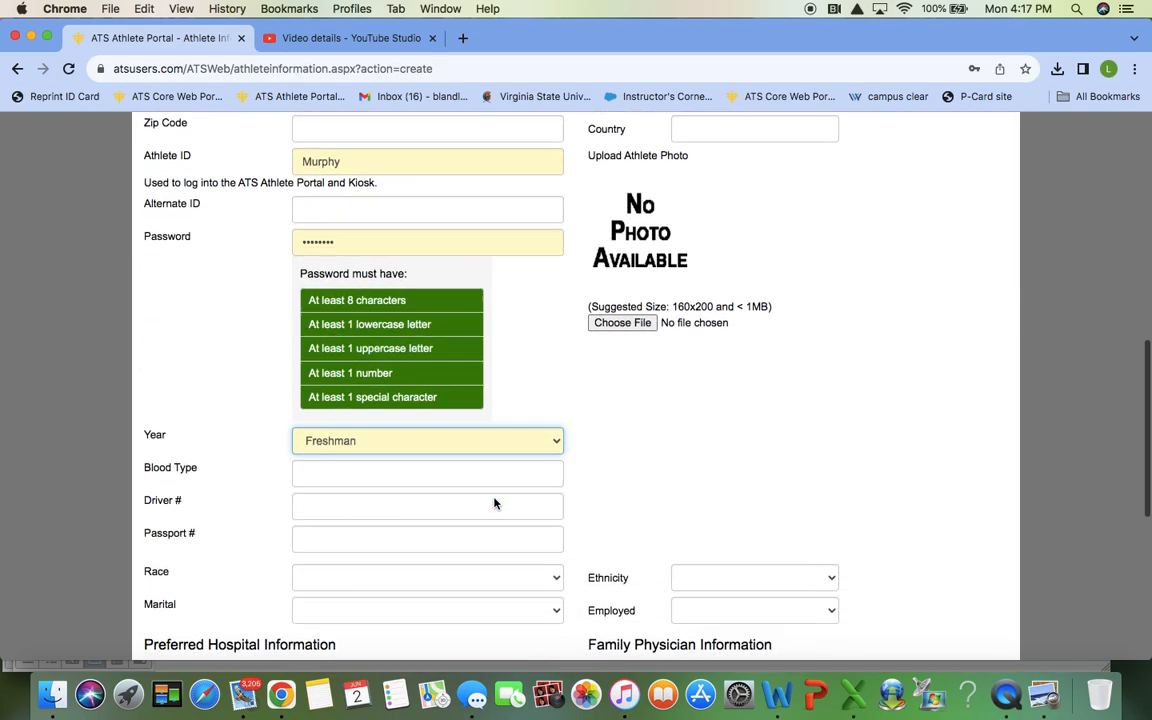
scroll(496, 501, "down", 2)
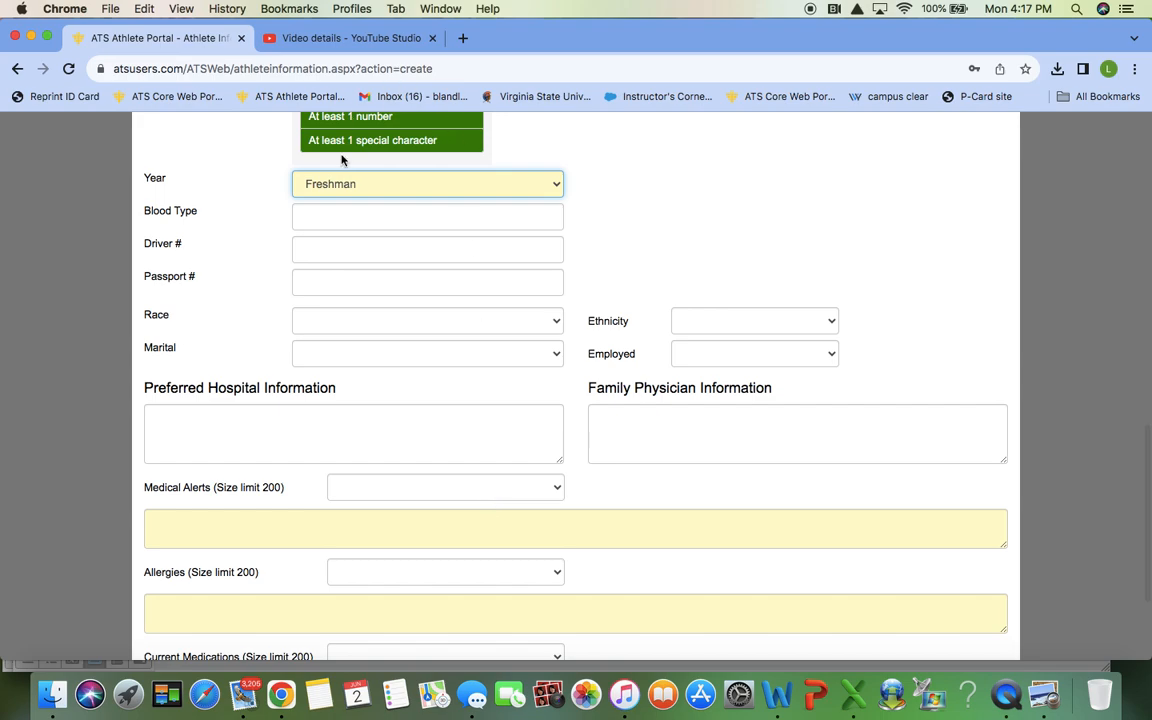
scroll(512, 288, "down", 2)
scroll(512, 288, "down", 1)
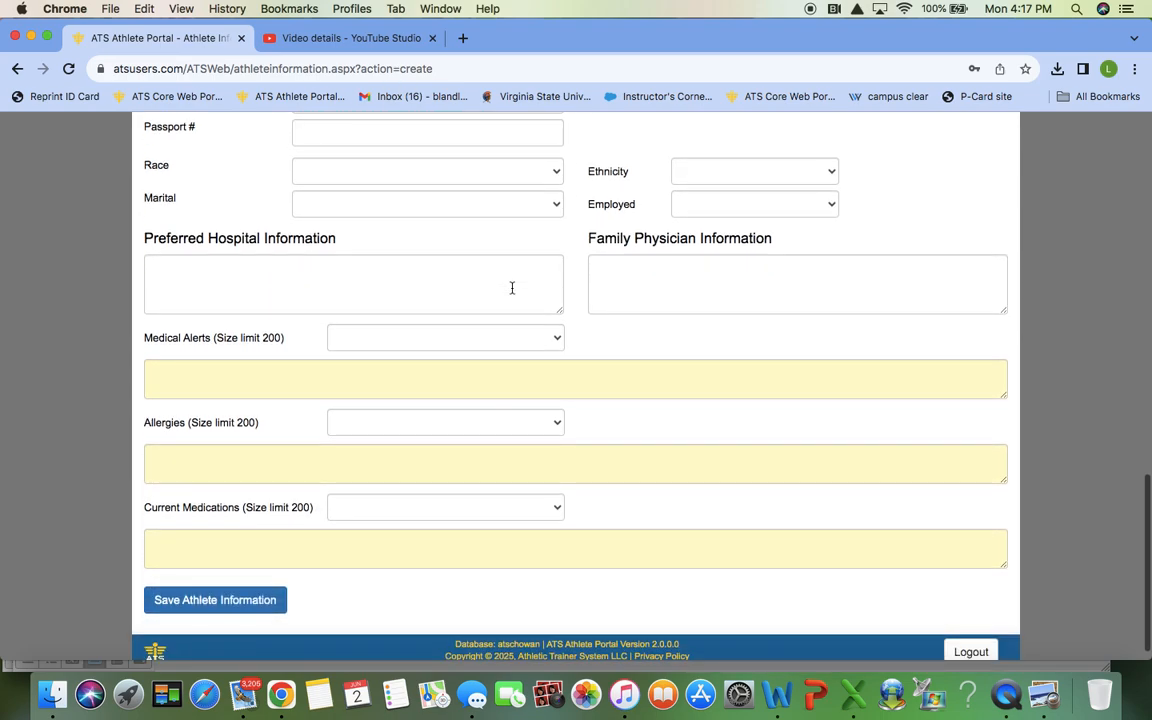
left_click(421, 374)
type("asthma")
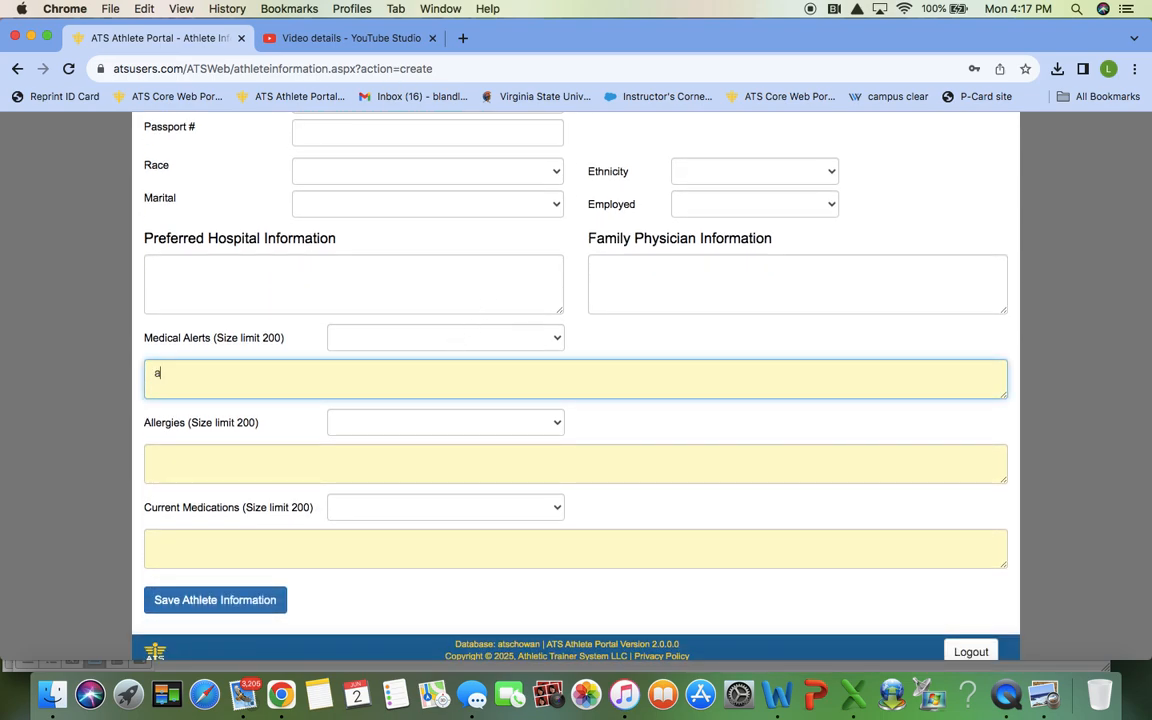
key("BackSpace")
key("BackSpace")
key("BackSpace")
type("ma")
key("BackSpace")
type("hma")
Step: Enter none for allergies and aspirin as the current medication
left_click(290, 476)
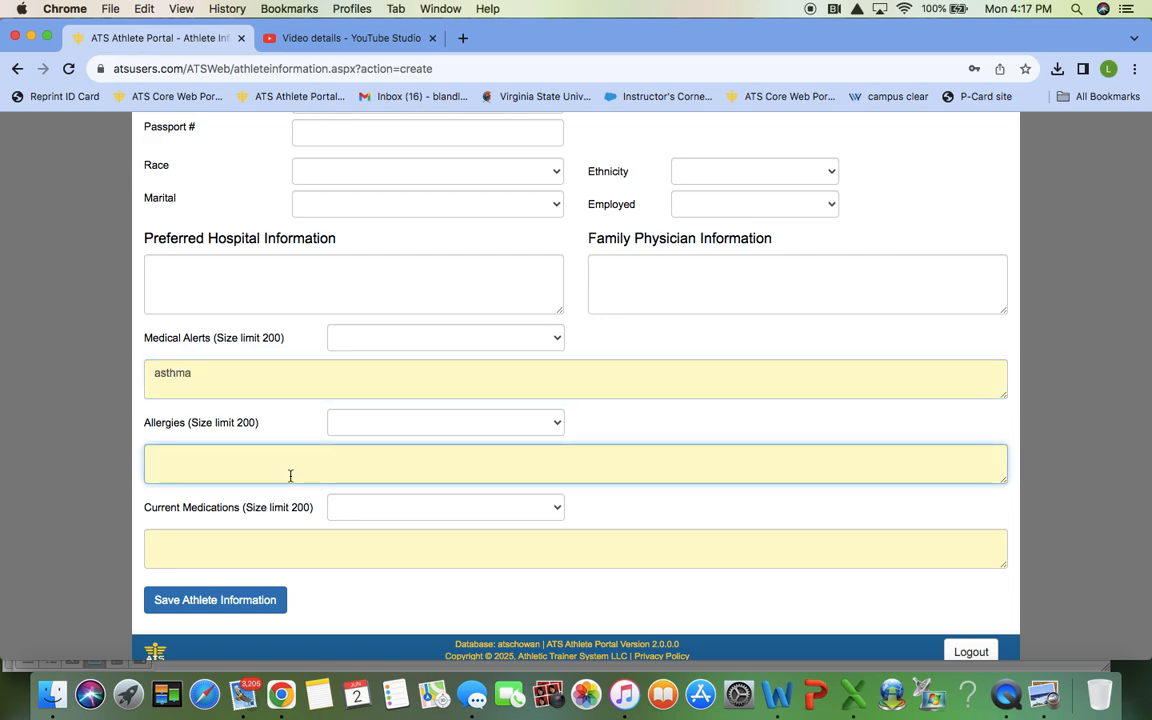
type("none")
left_click(278, 536)
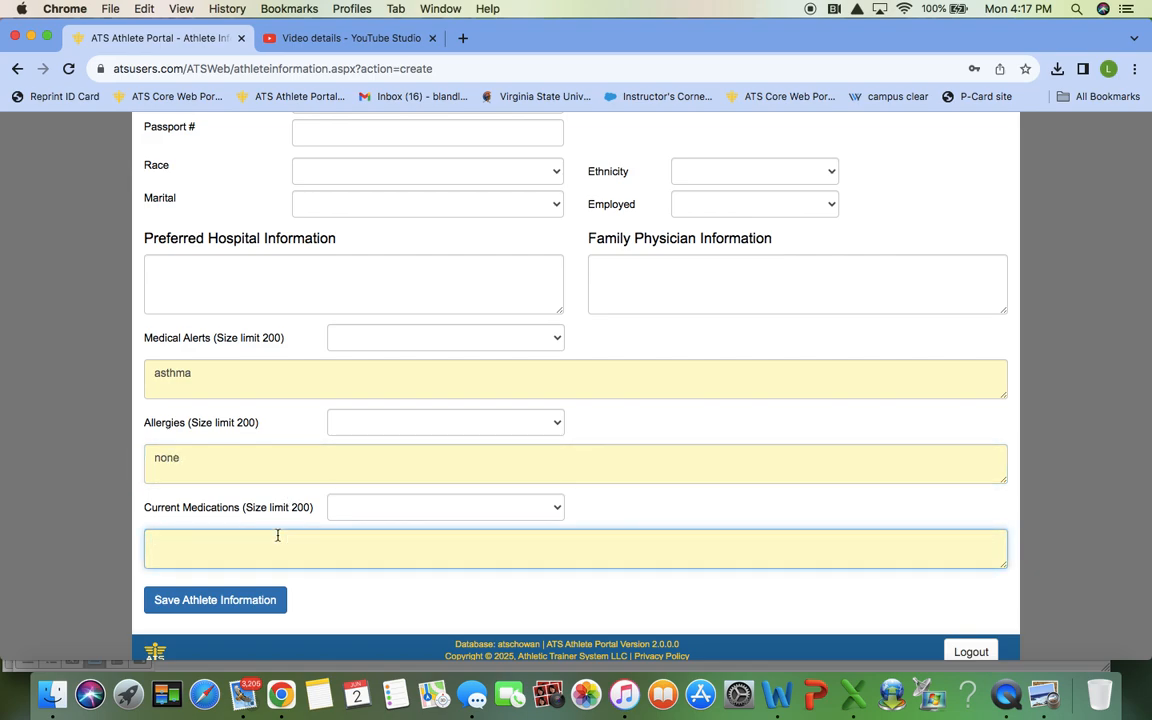
type("aspirin")
scroll(325, 566, "up", 3)
scroll(325, 566, "up", 8)
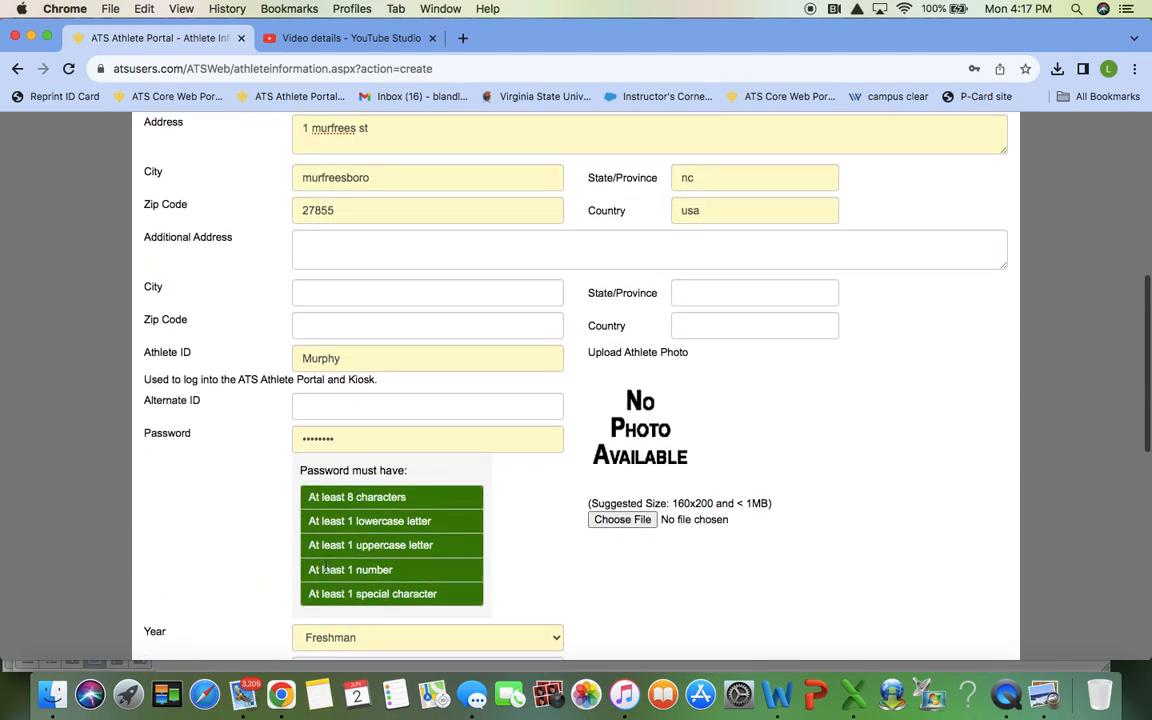
scroll(325, 570, "up", 8)
scroll(325, 570, "up", 2)
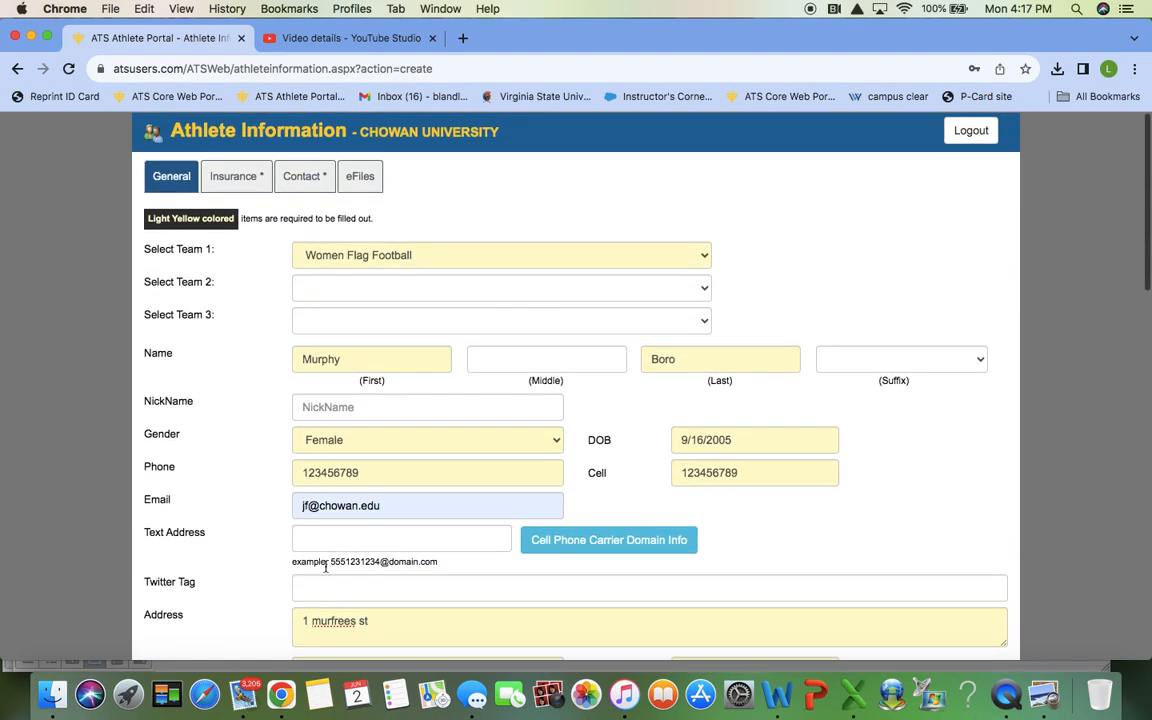
Step: On the Insurance tab, choose To Be Determined from the insurance company list
left_click(242, 186)
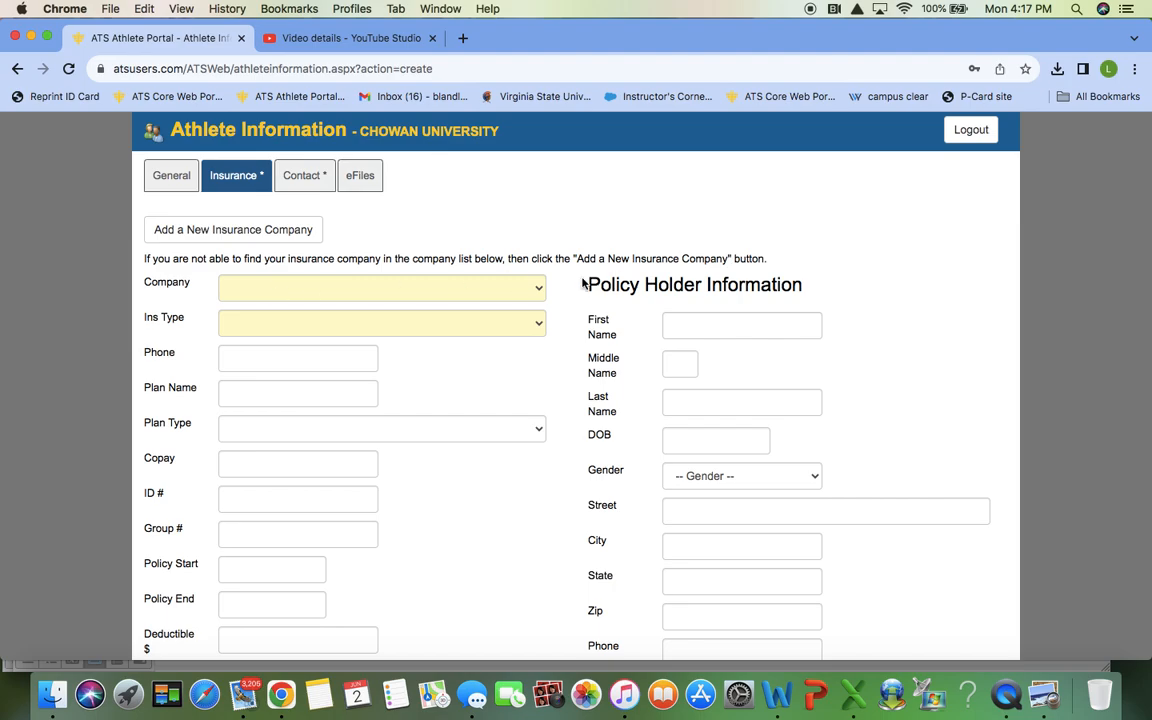
left_click(530, 290)
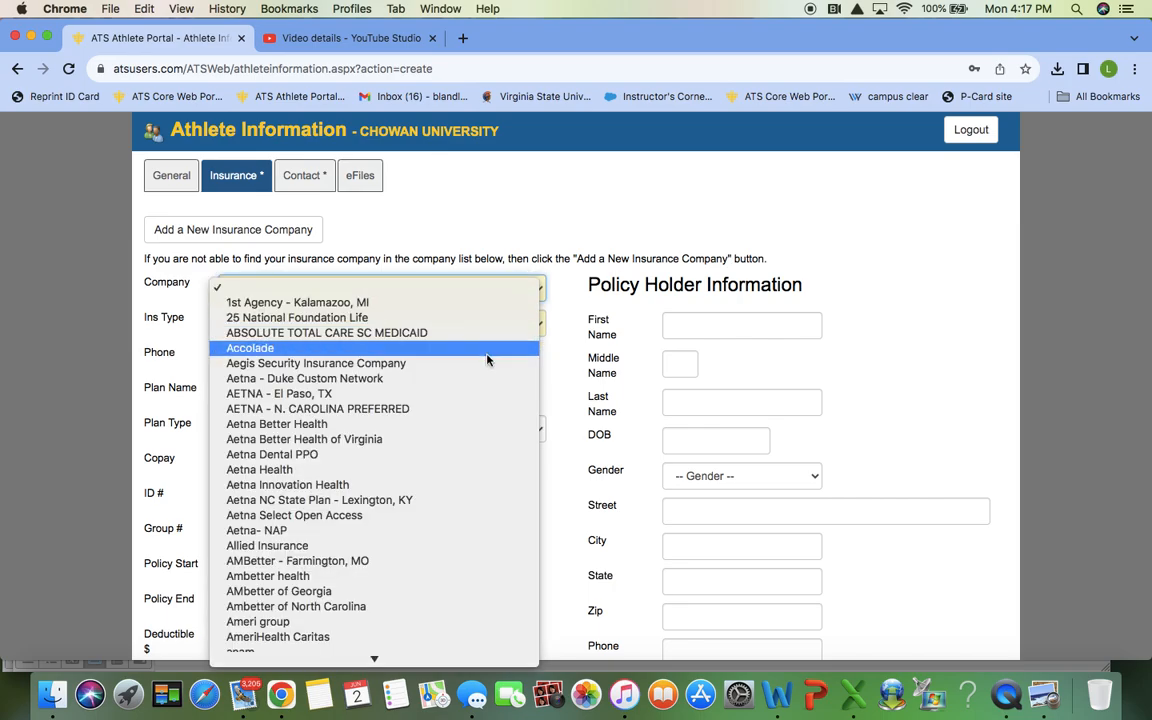
scroll(487, 360, "down", 5)
scroll(487, 360, "down", 10)
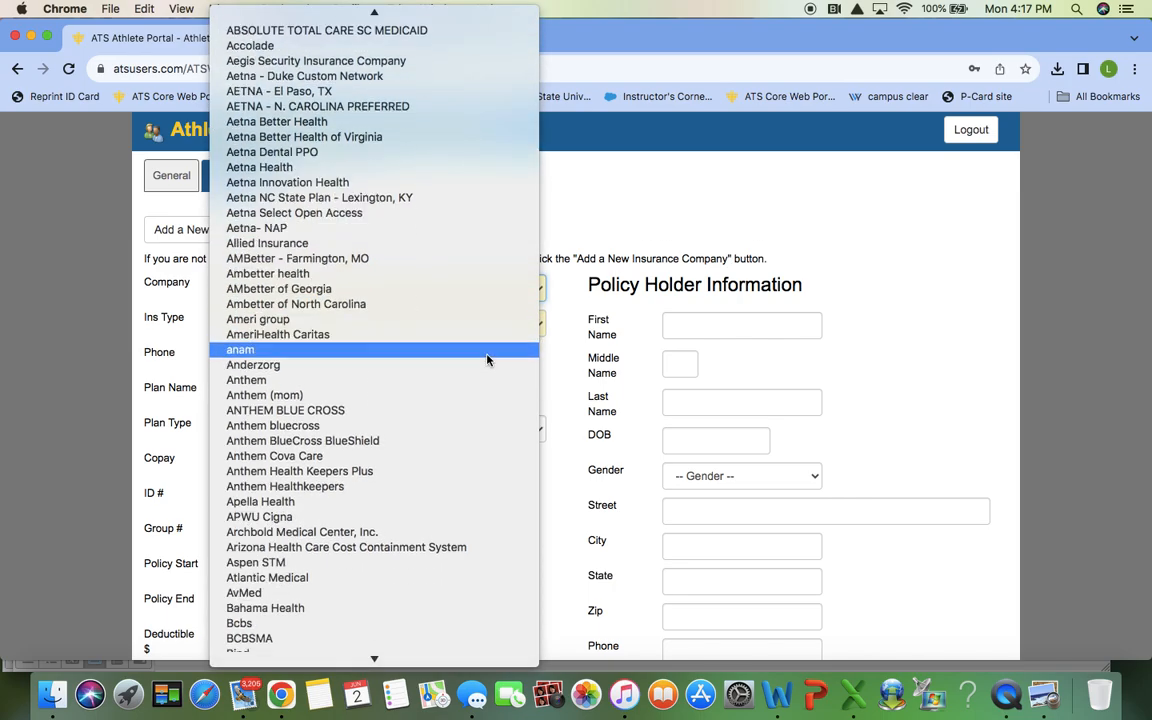
scroll(487, 360, "down", 10)
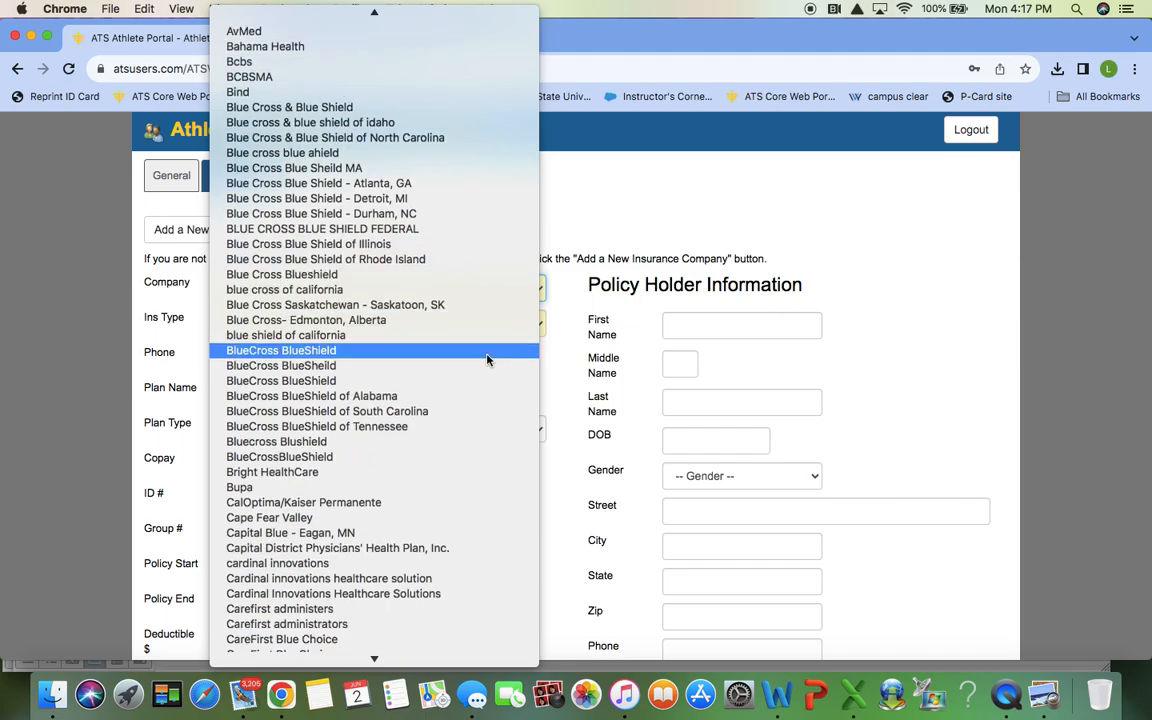
scroll(487, 360, "down", 3)
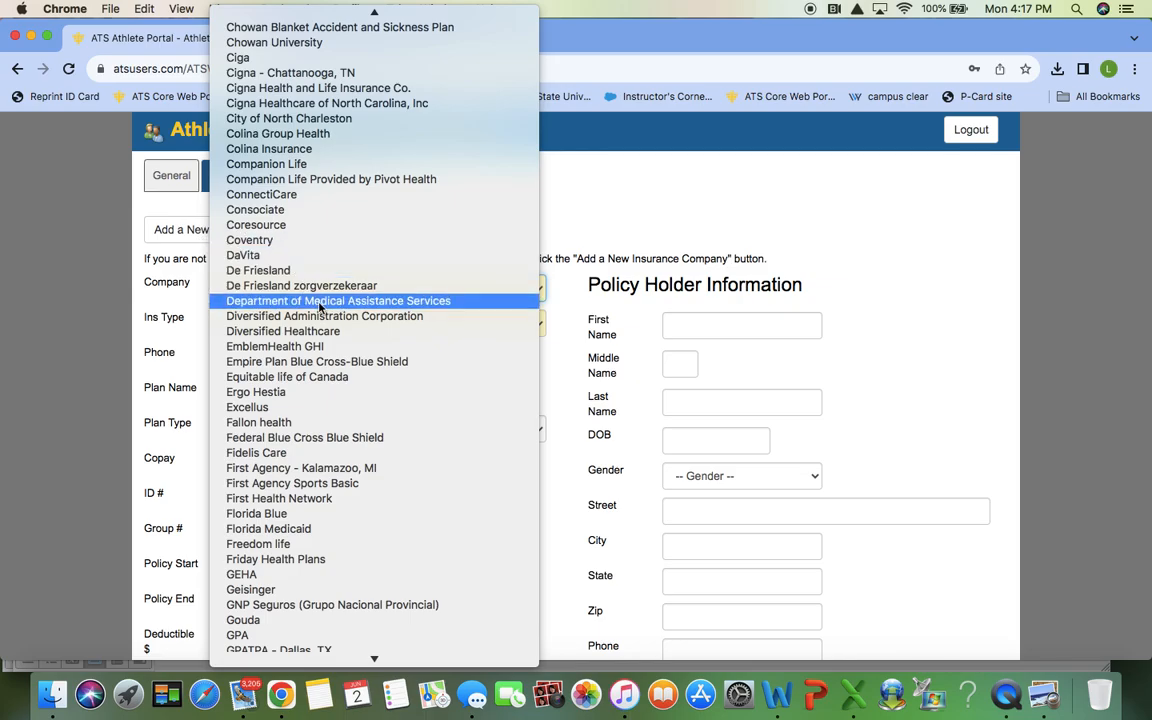
scroll(320, 306, "down", 10)
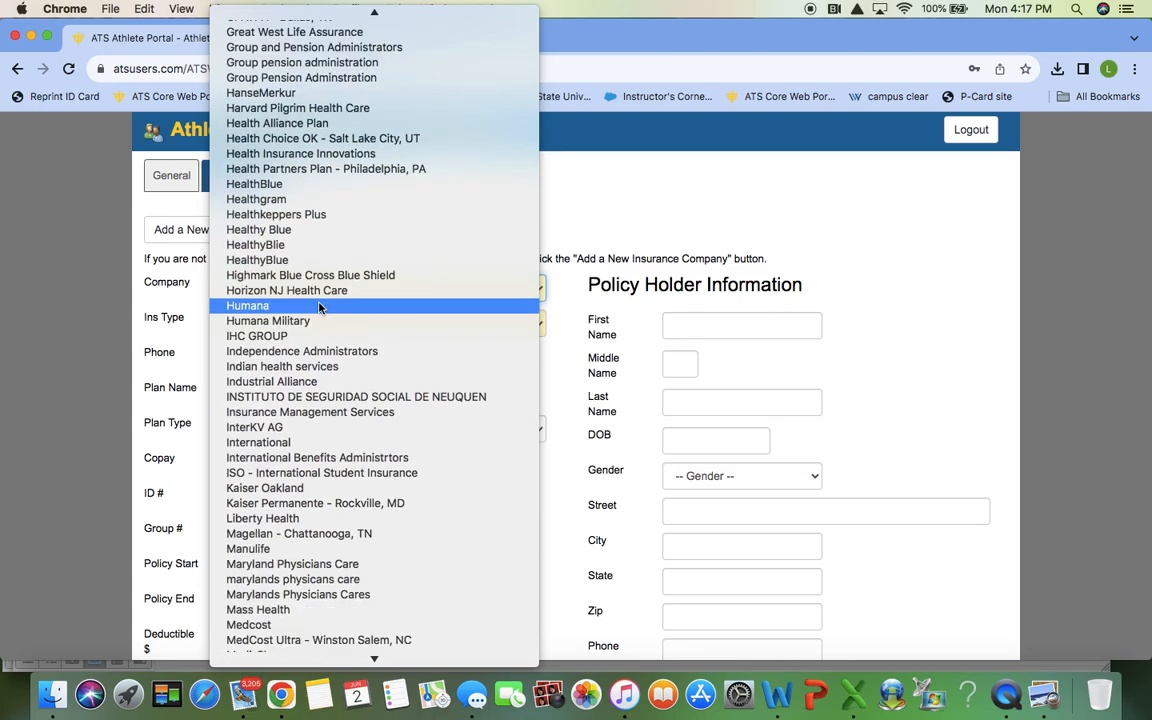
scroll(320, 306, "down", 5)
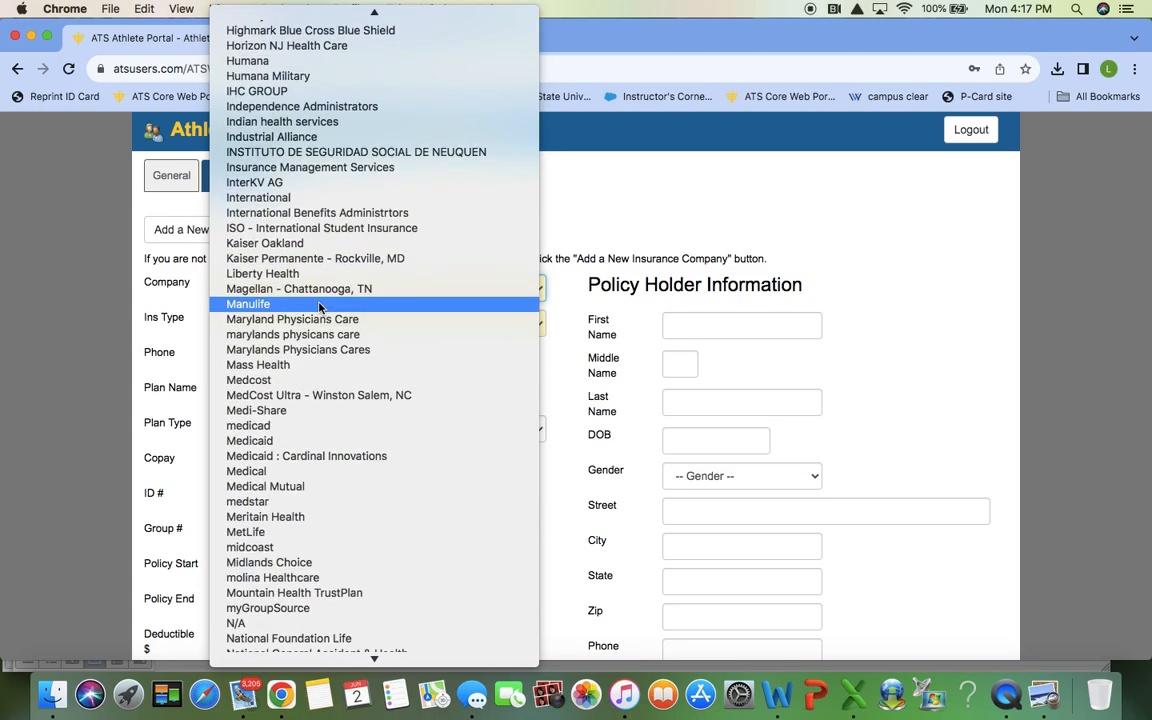
scroll(320, 307, "down", 7)
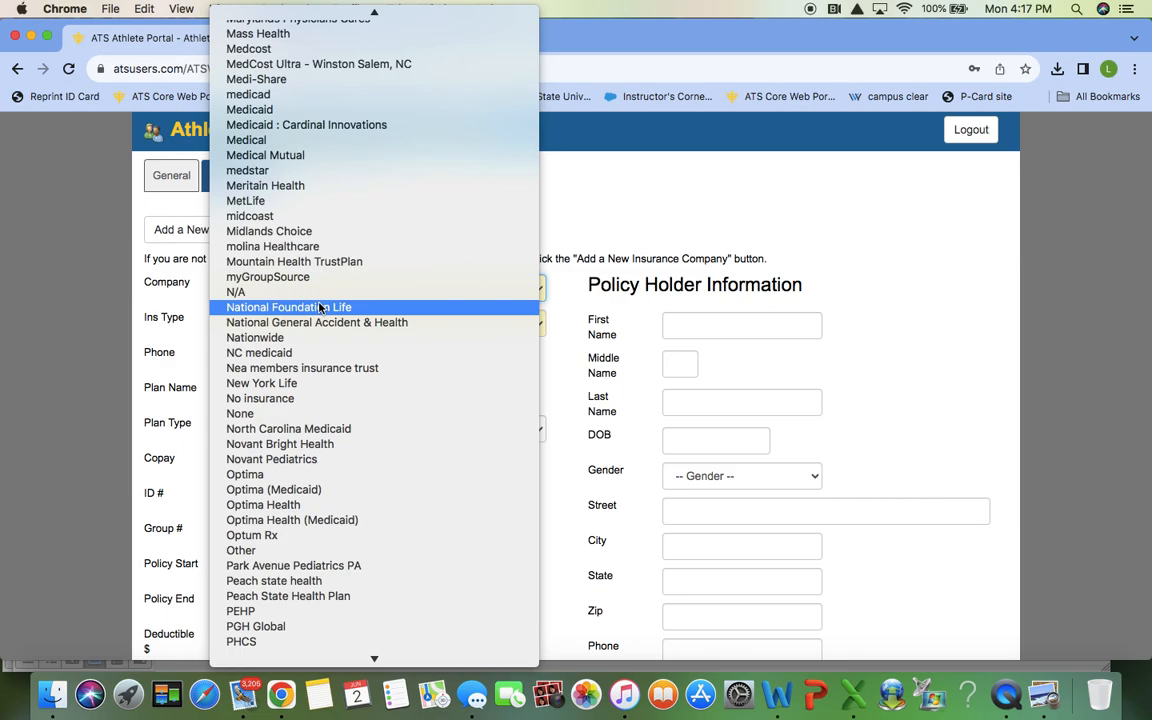
scroll(320, 309, "down", 1)
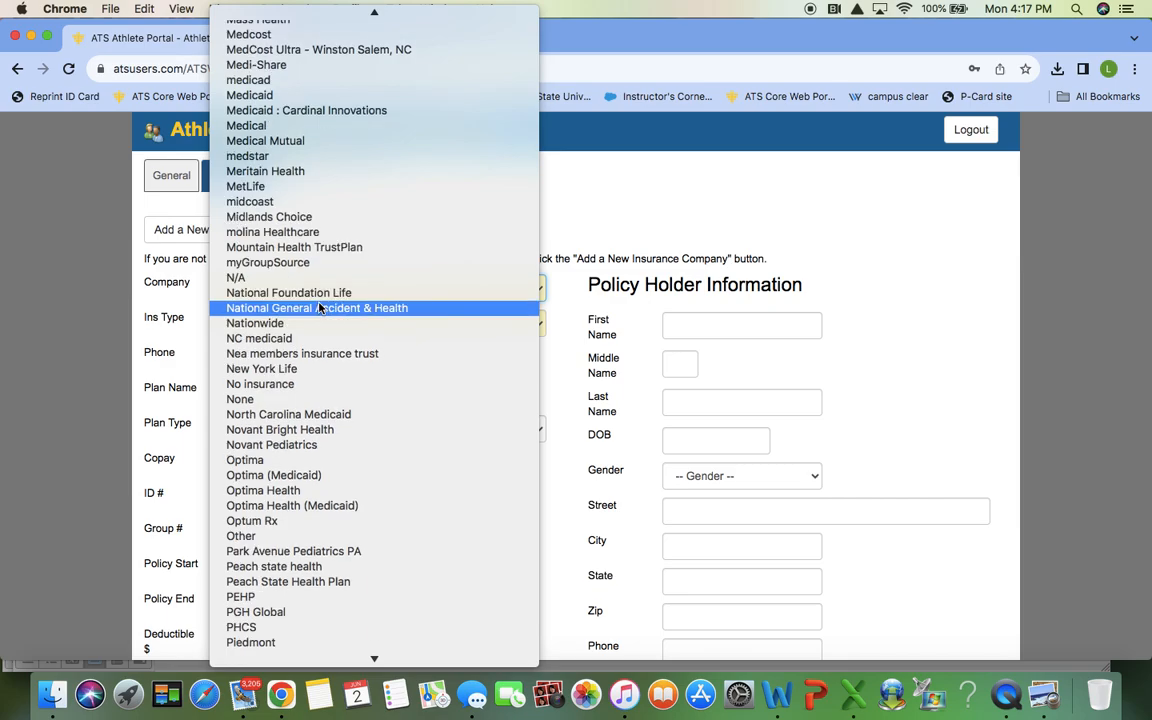
scroll(320, 308, "down", 10)
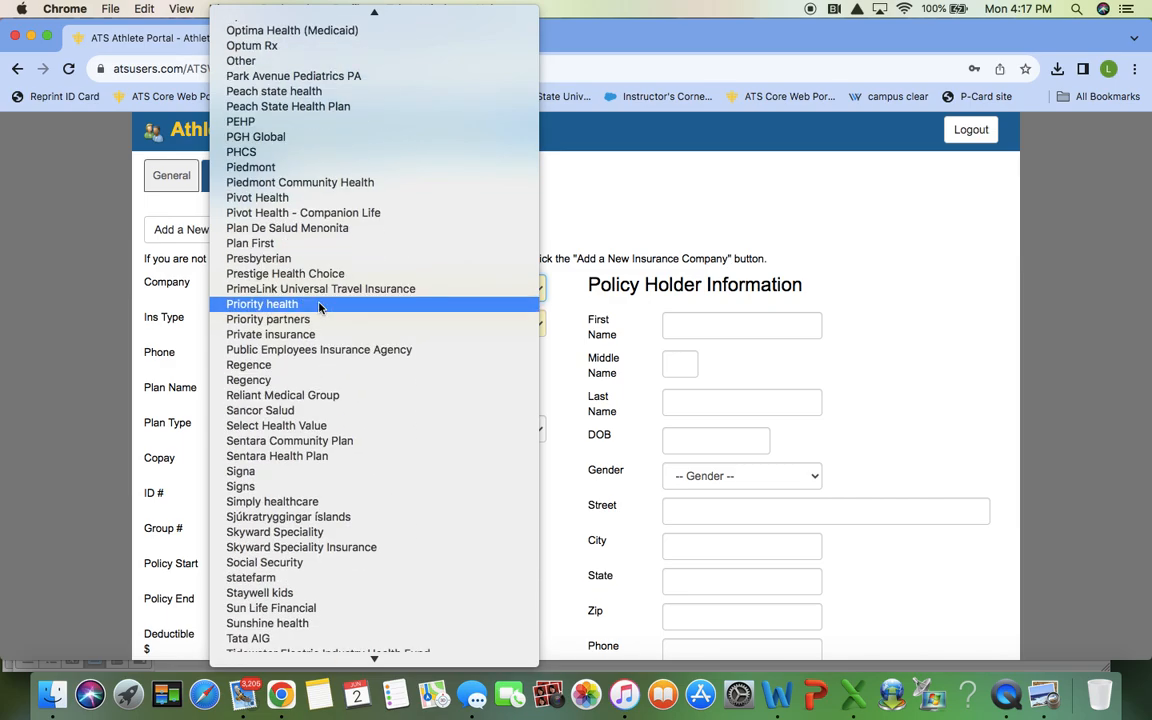
scroll(320, 307, "down", 10)
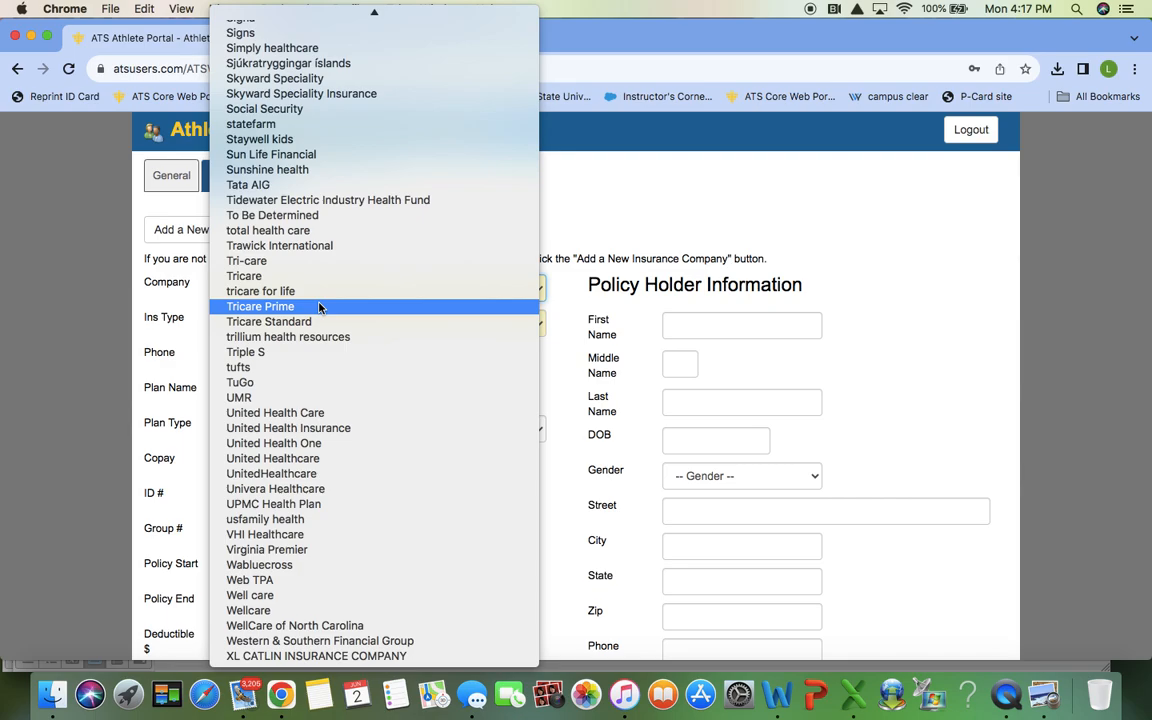
scroll(320, 307, "up", 1)
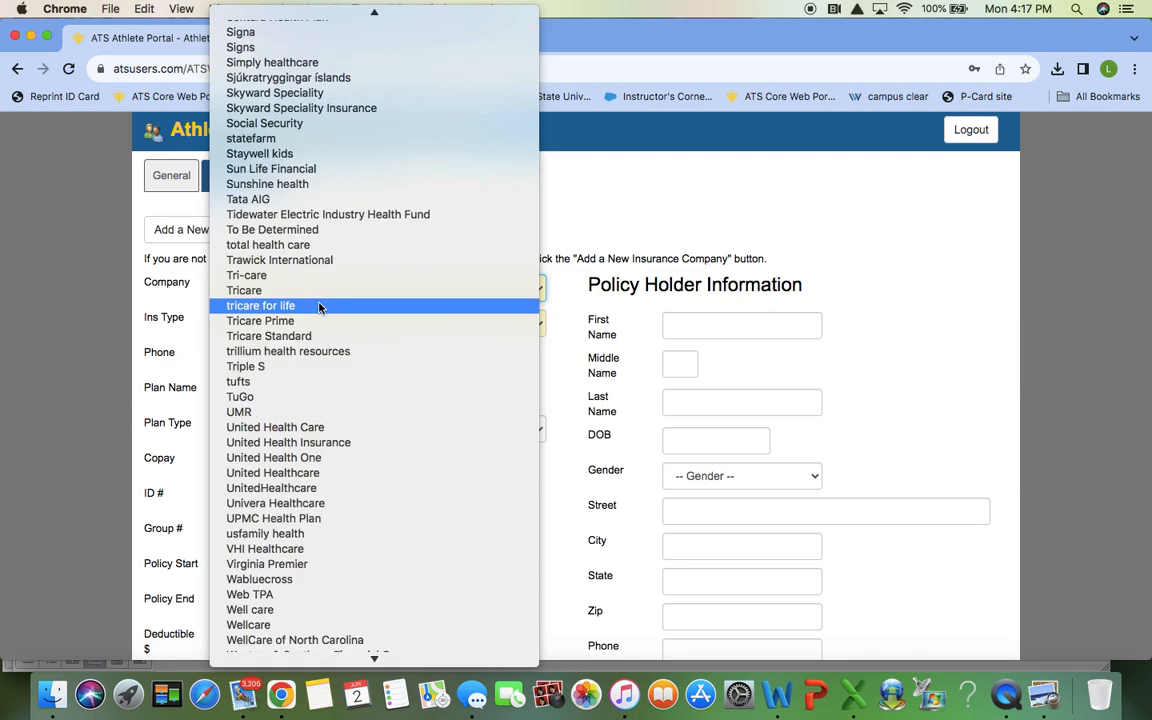
left_click(313, 231)
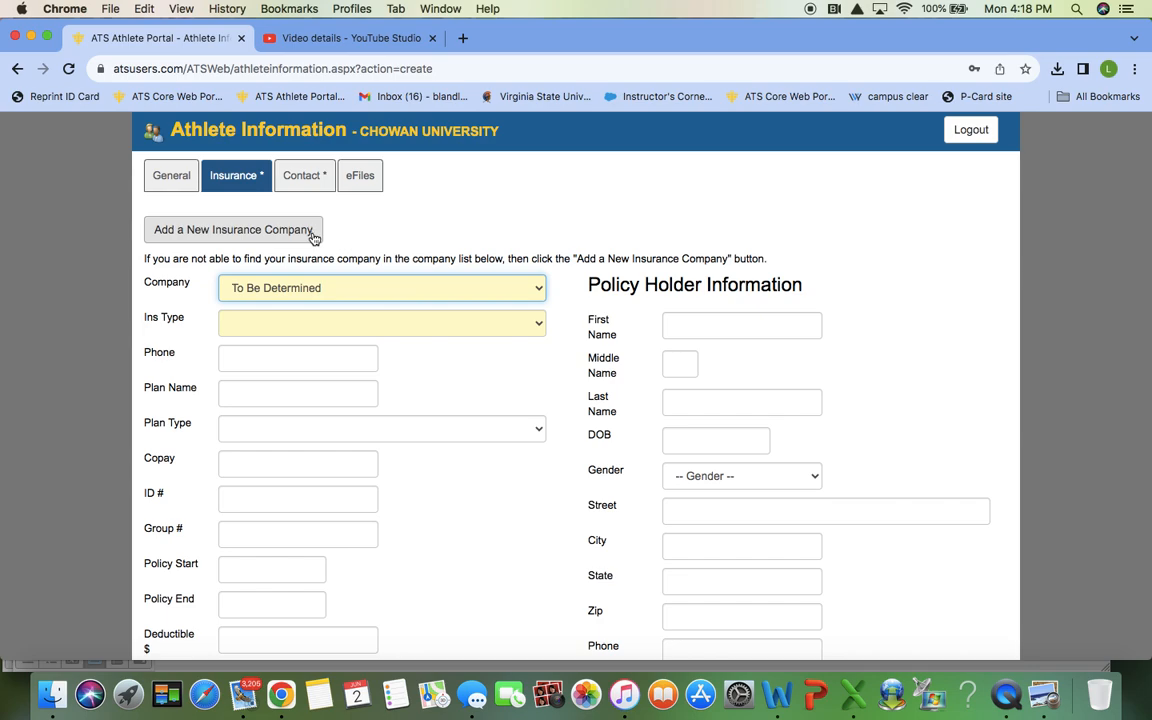
Step: Choose Medical - PPO as the insurance type and review the rest of the insurance form
left_click(366, 324)
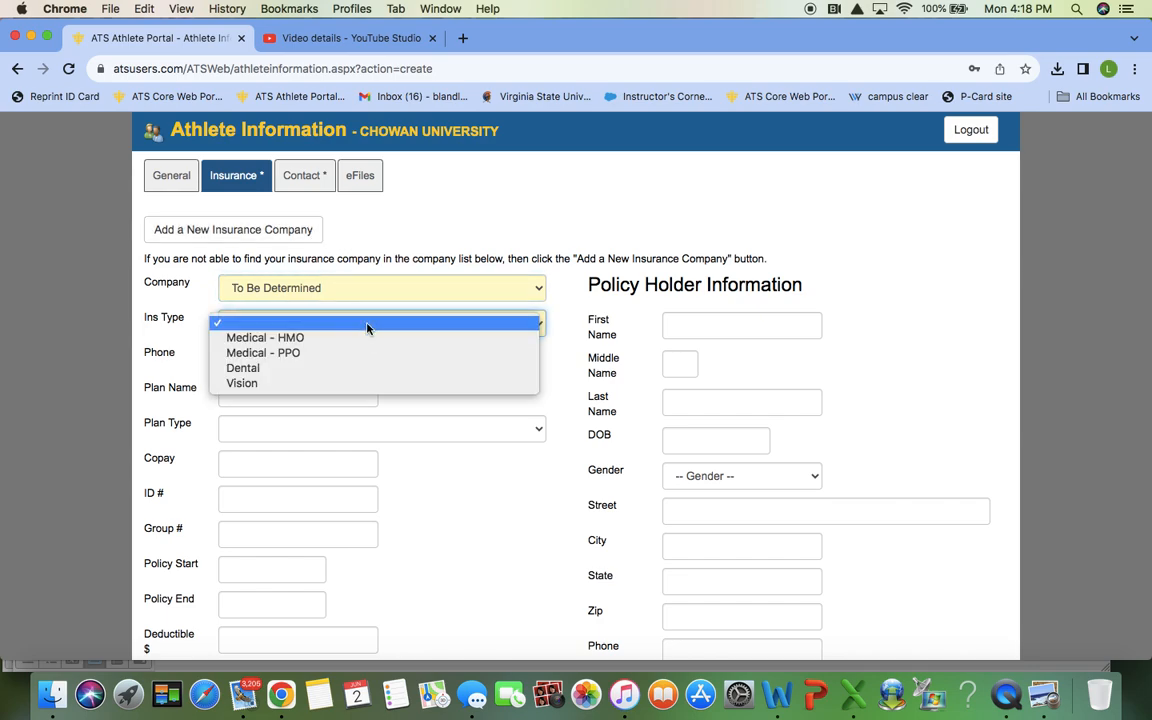
left_click(321, 354)
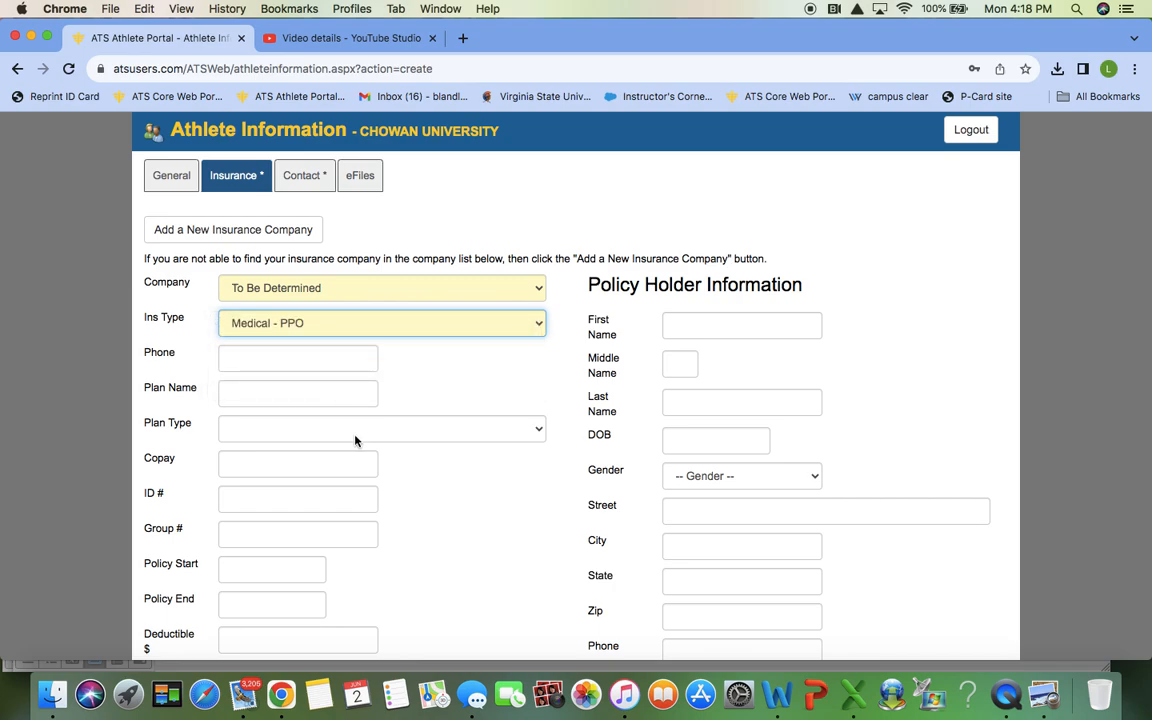
scroll(355, 440, "down", 3)
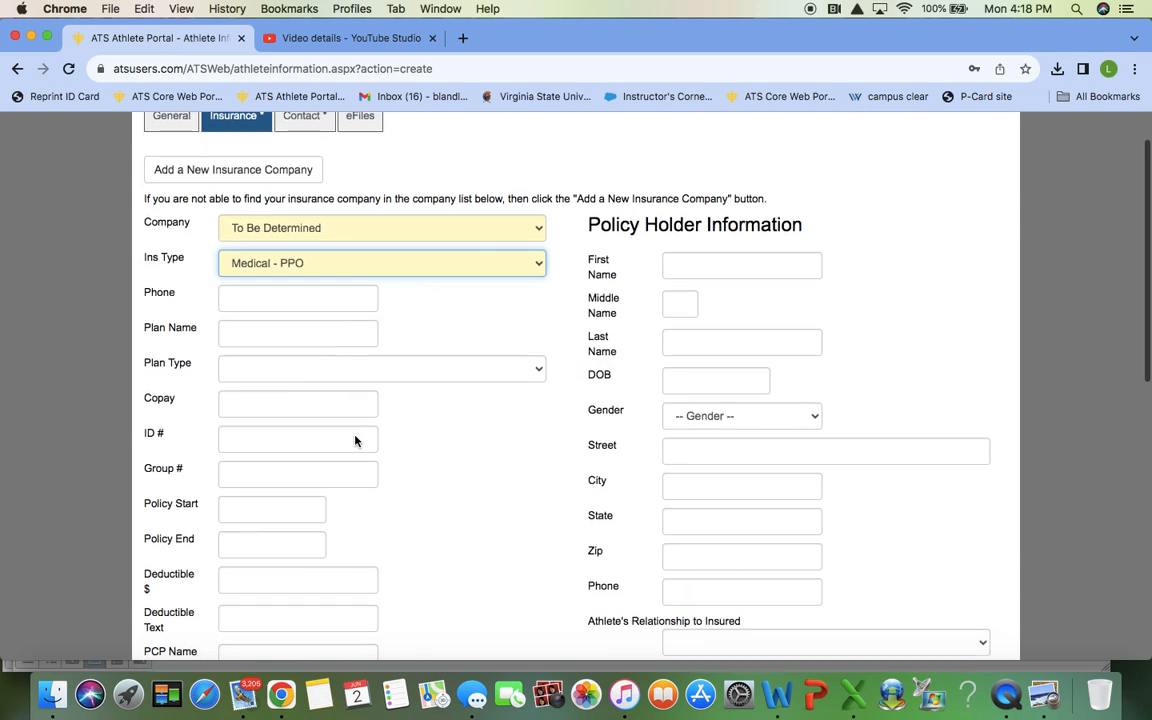
scroll(355, 440, "down", 1)
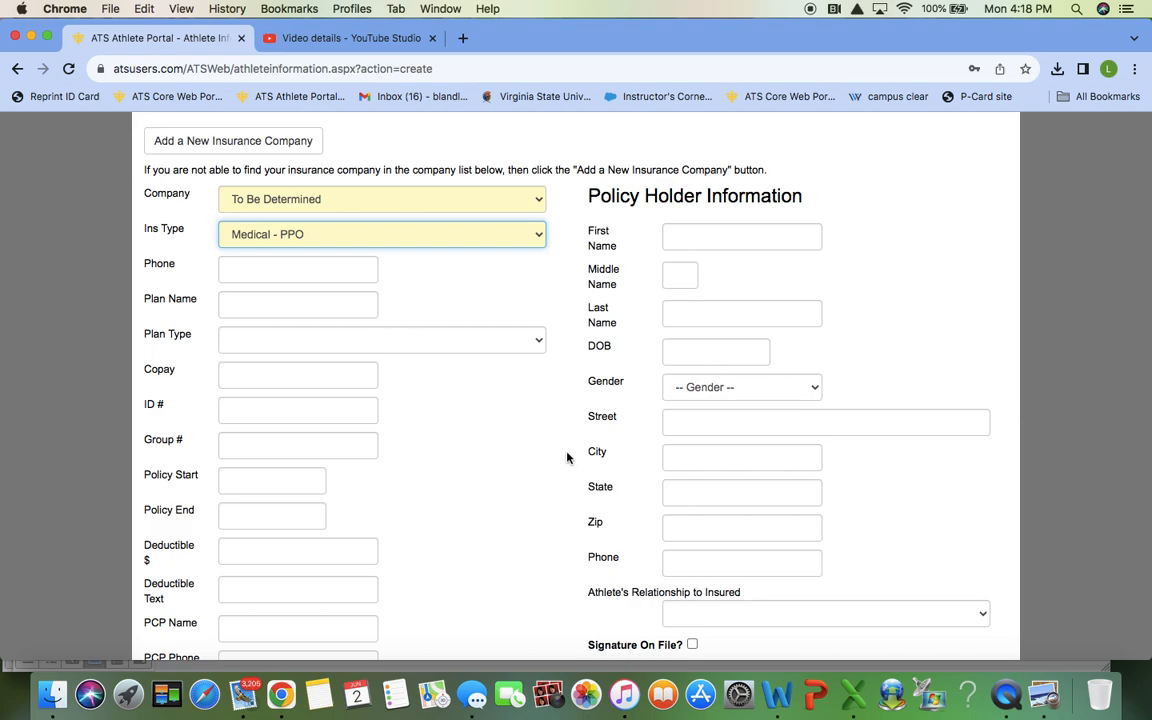
scroll(567, 457, "down", 3)
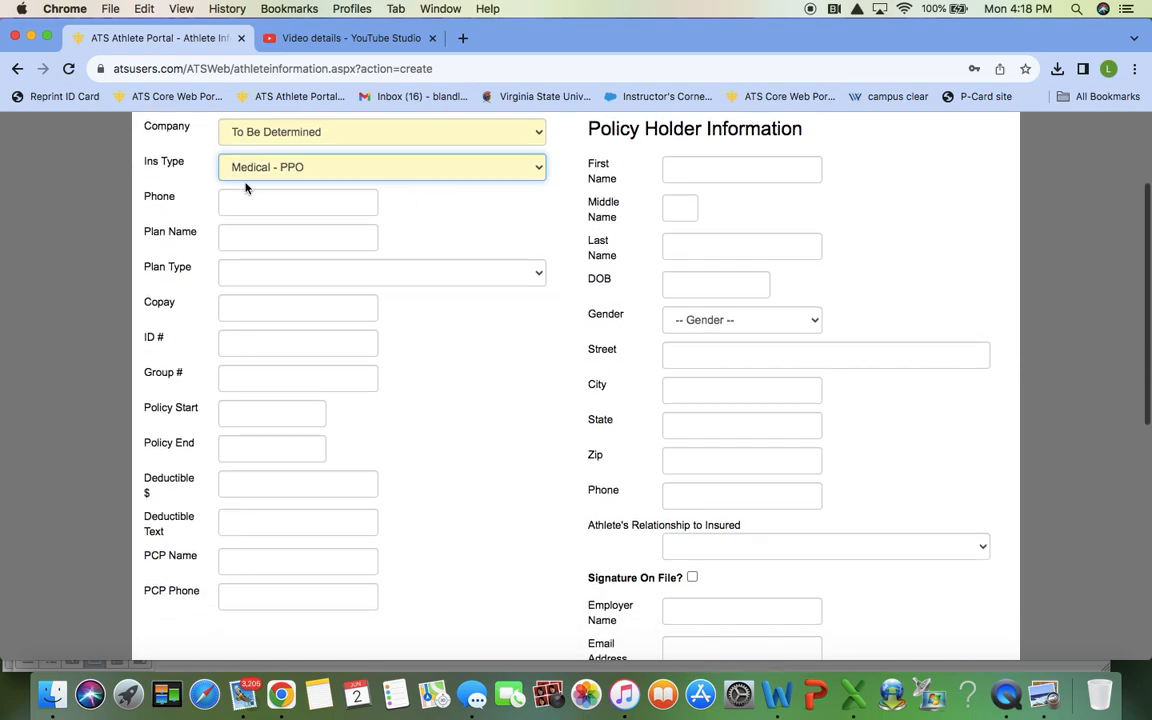
scroll(293, 365, "down", 10)
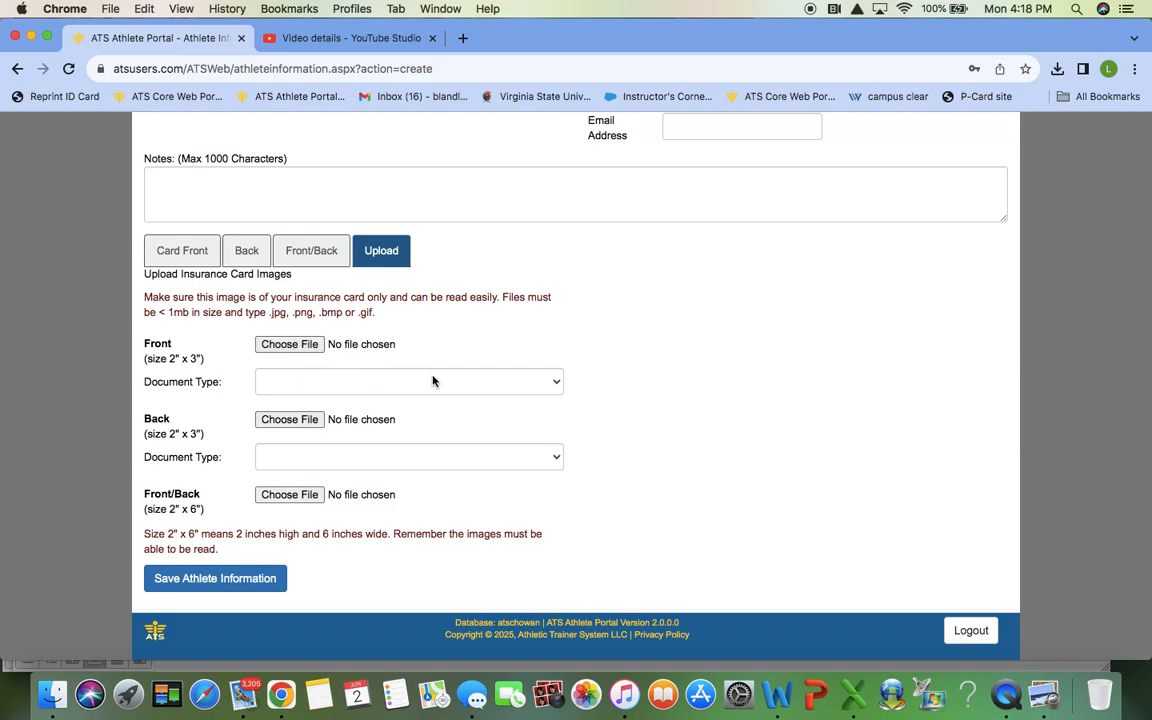
scroll(432, 380, "up", 10)
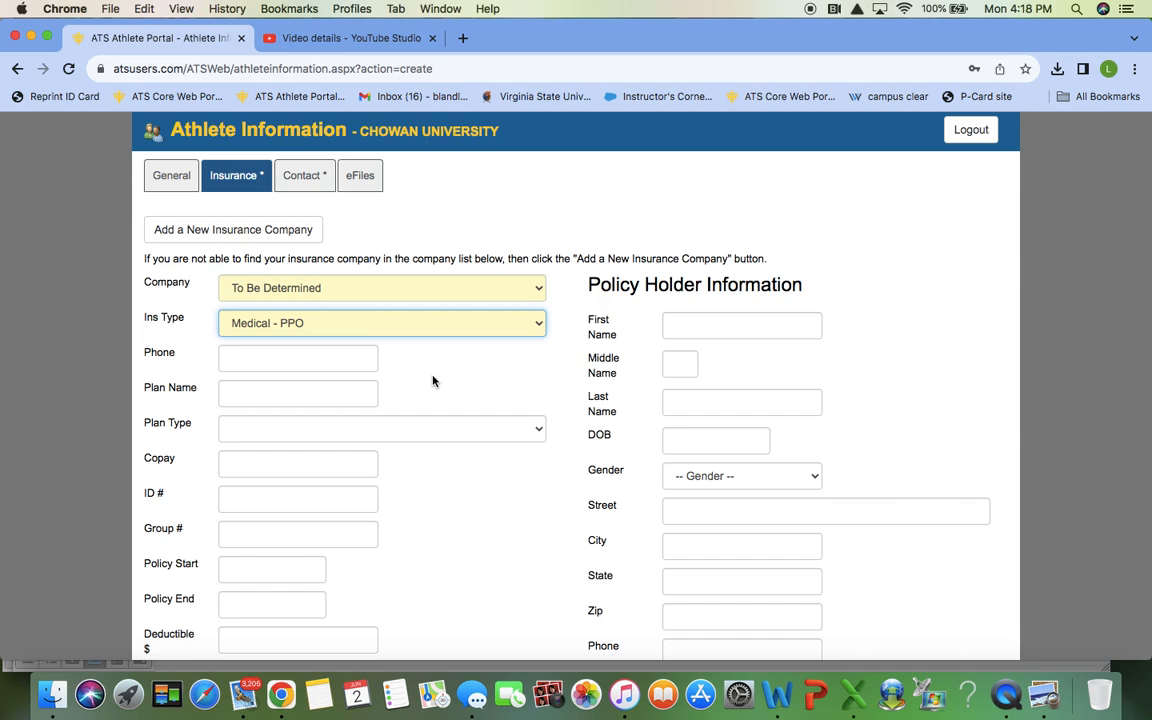
Step: On the Contact tab, enter the emergency contact's name and relationship mom from autofill
left_click(300, 175)
left_click(324, 266)
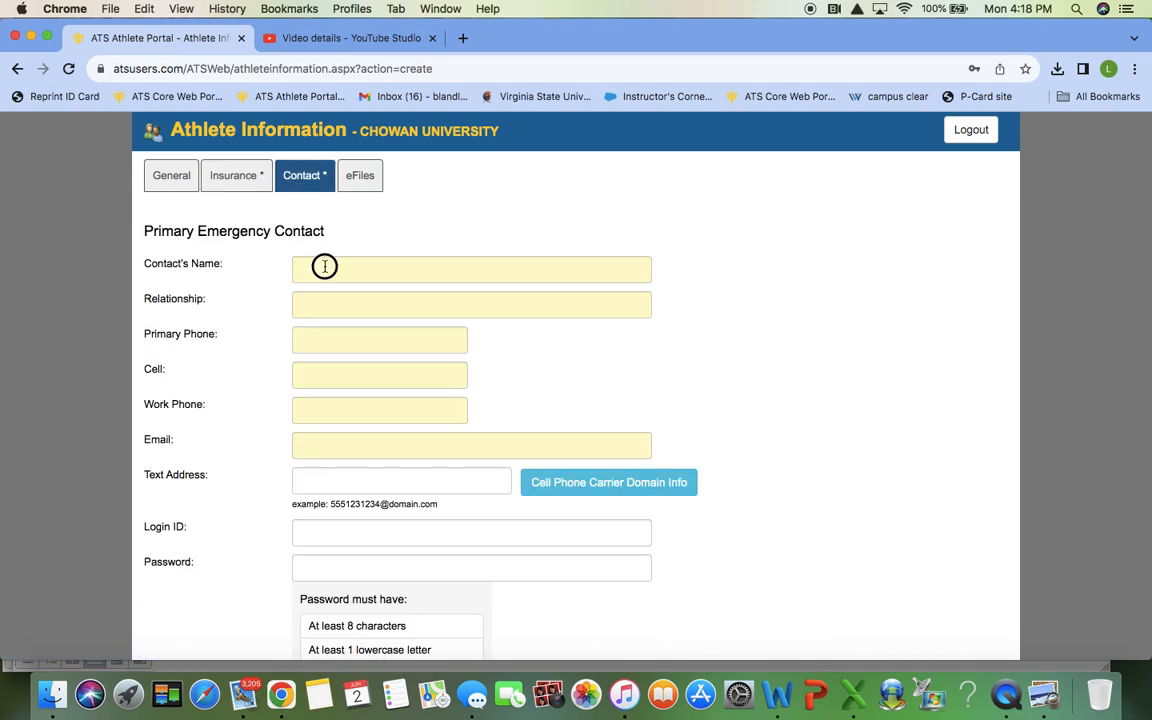
type("mom")
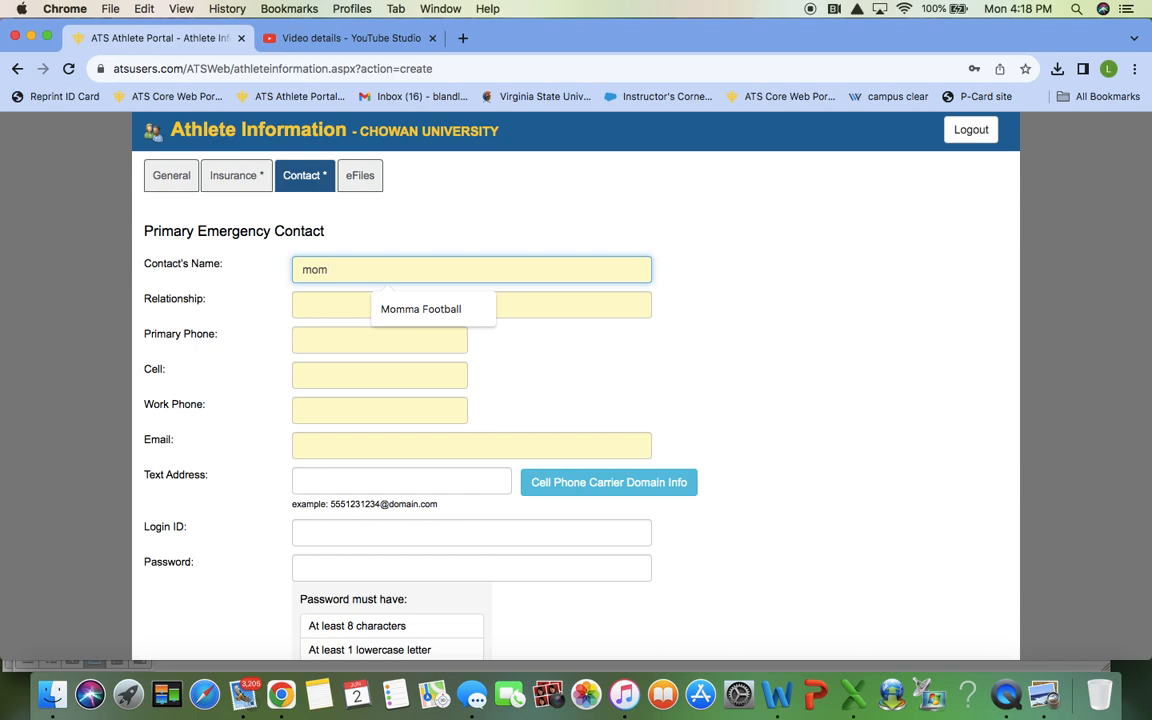
left_click(405, 310)
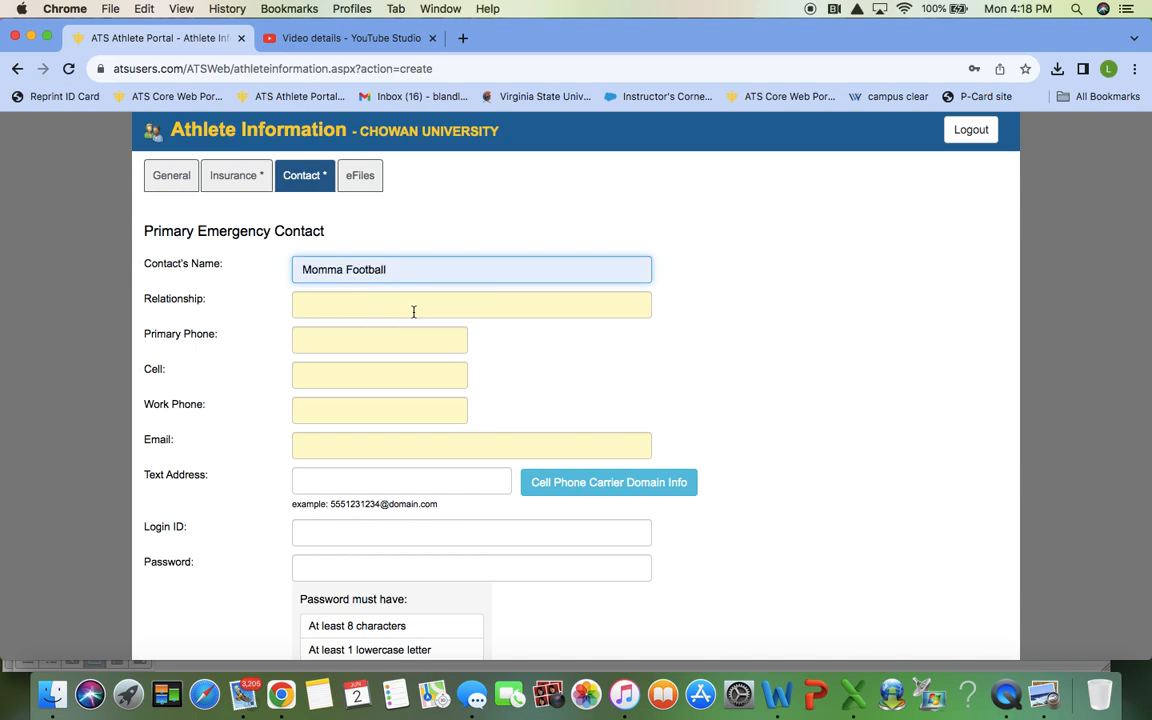
left_click(413, 312)
left_click(401, 343)
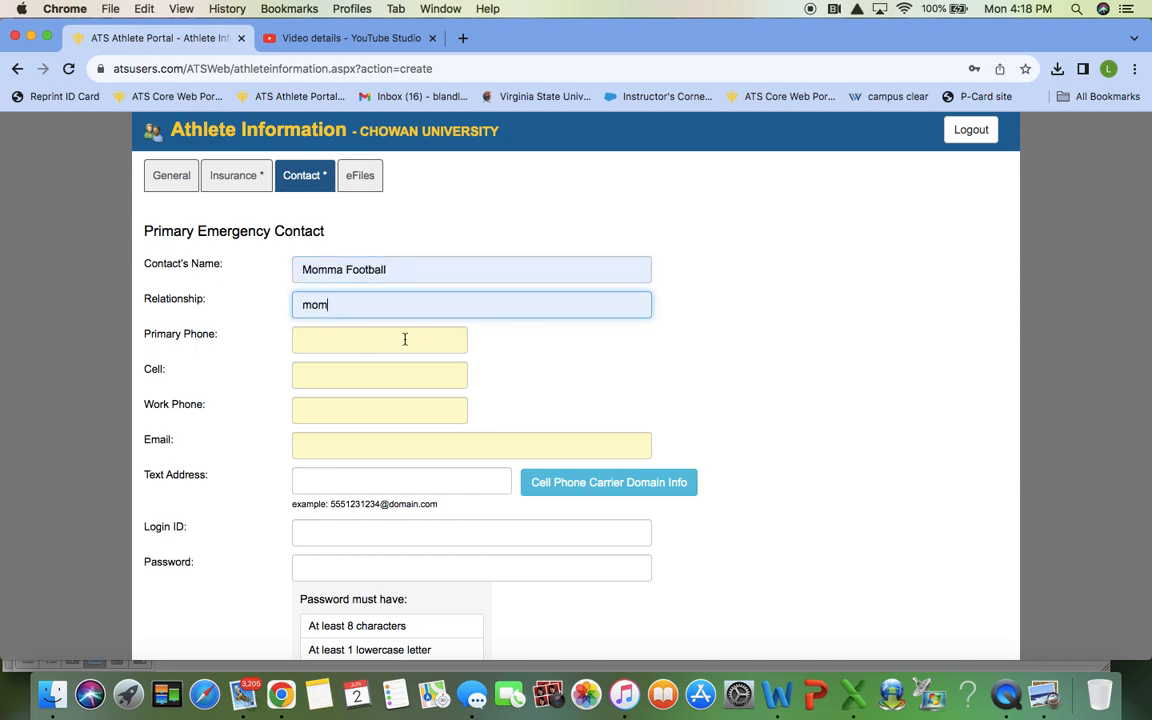
Step: Enter the contact's primary, cell and work phone numbers and the suggested e-mail
left_click(402, 339)
type("123")
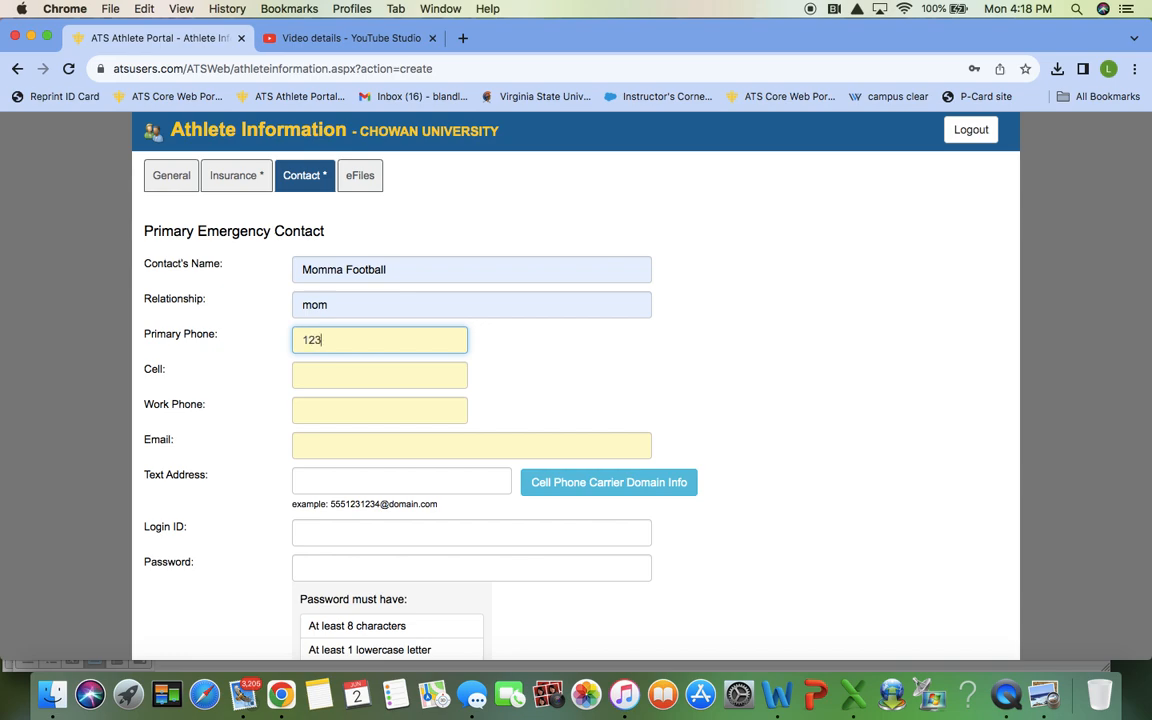
type("456789")
left_click(398, 375)
type("123")
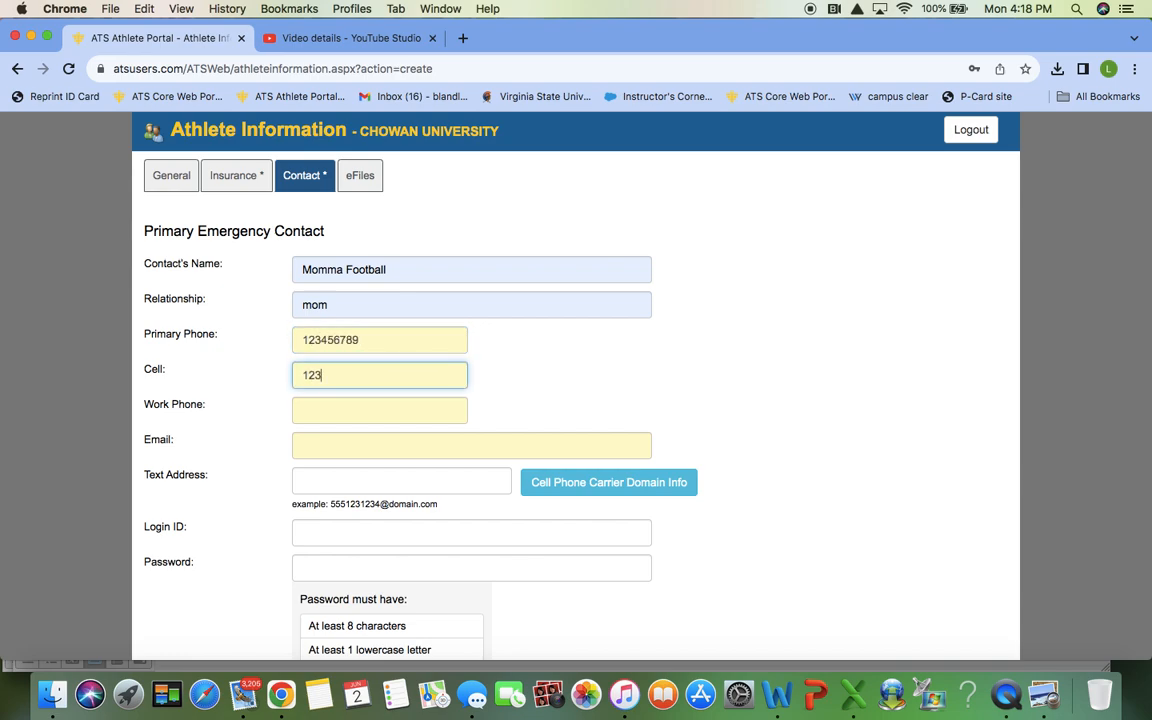
type("456789")
left_click(378, 413)
type("1234")
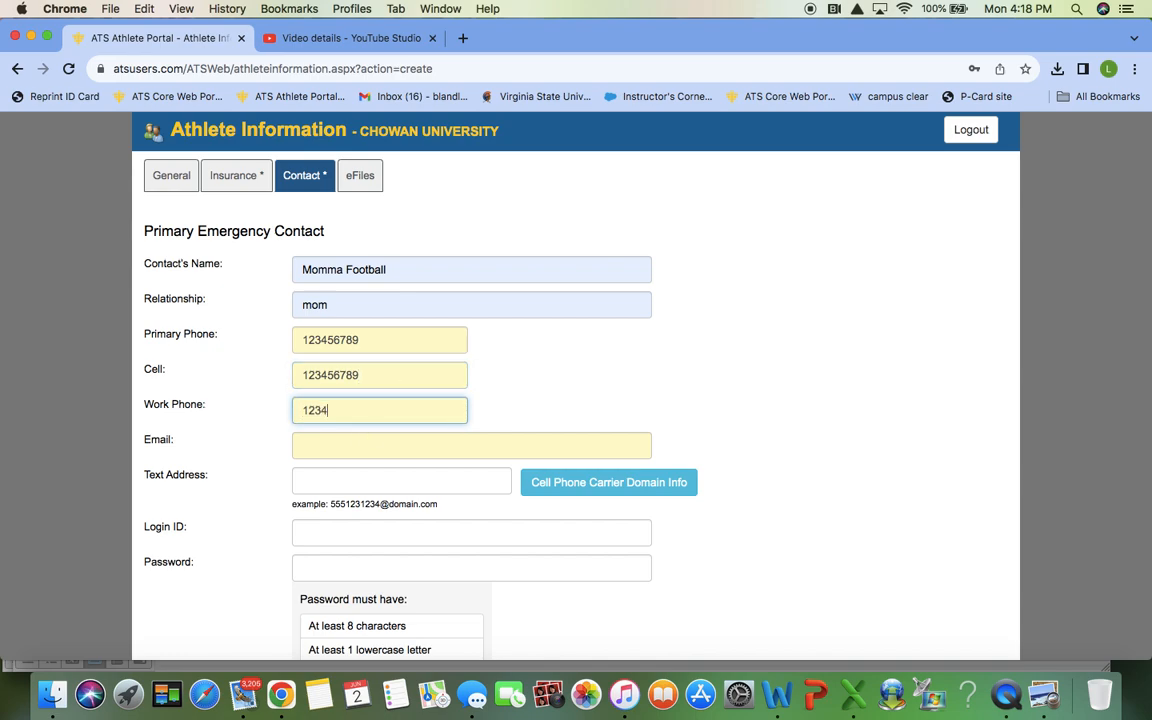
type("56789")
left_click(341, 447)
left_click(386, 484)
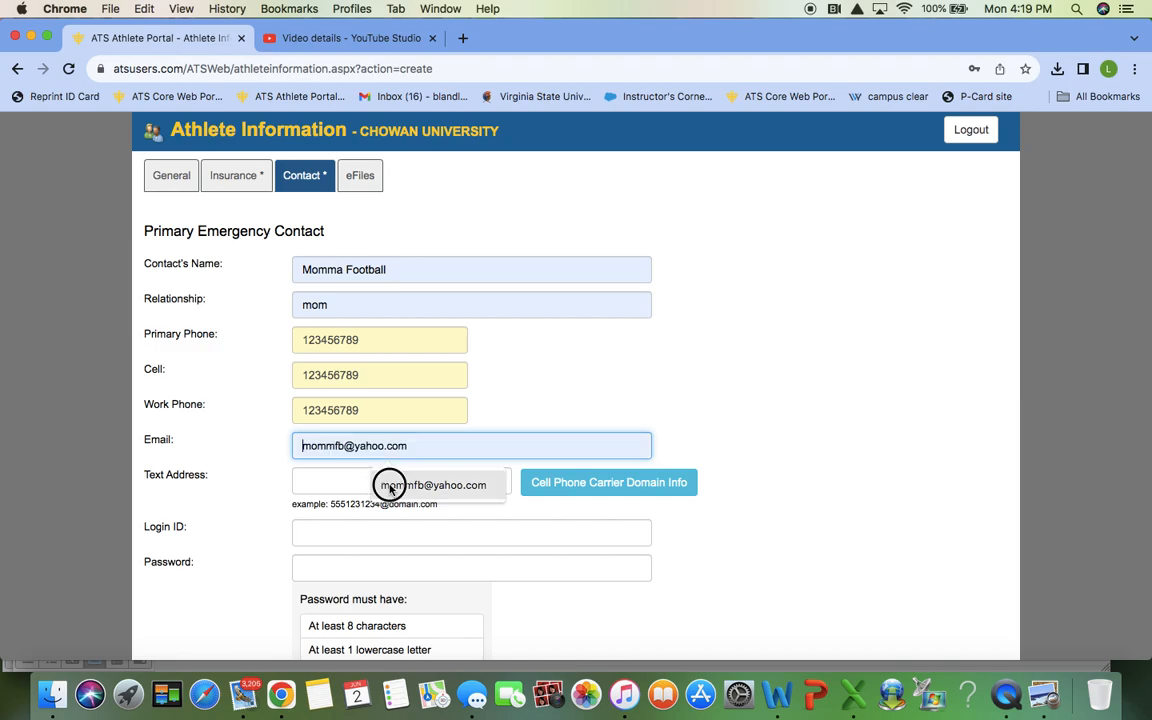
scroll(389, 485, "down", 3)
scroll(390, 485, "down", 5)
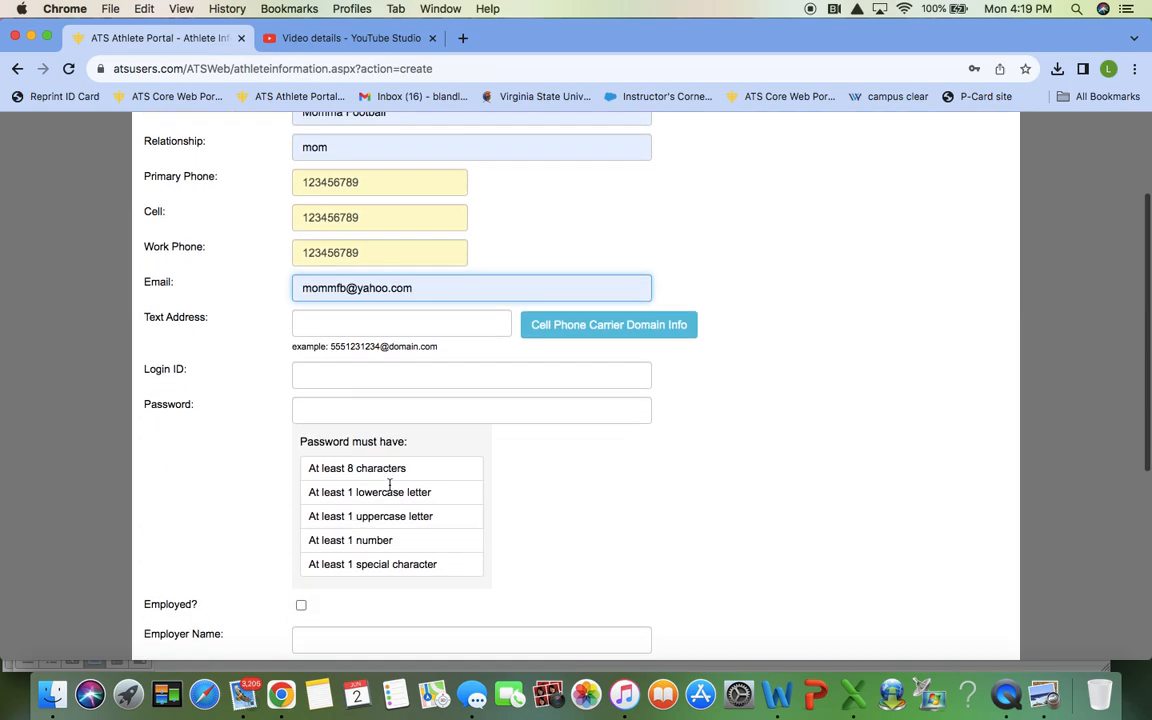
scroll(390, 485, "up", 2)
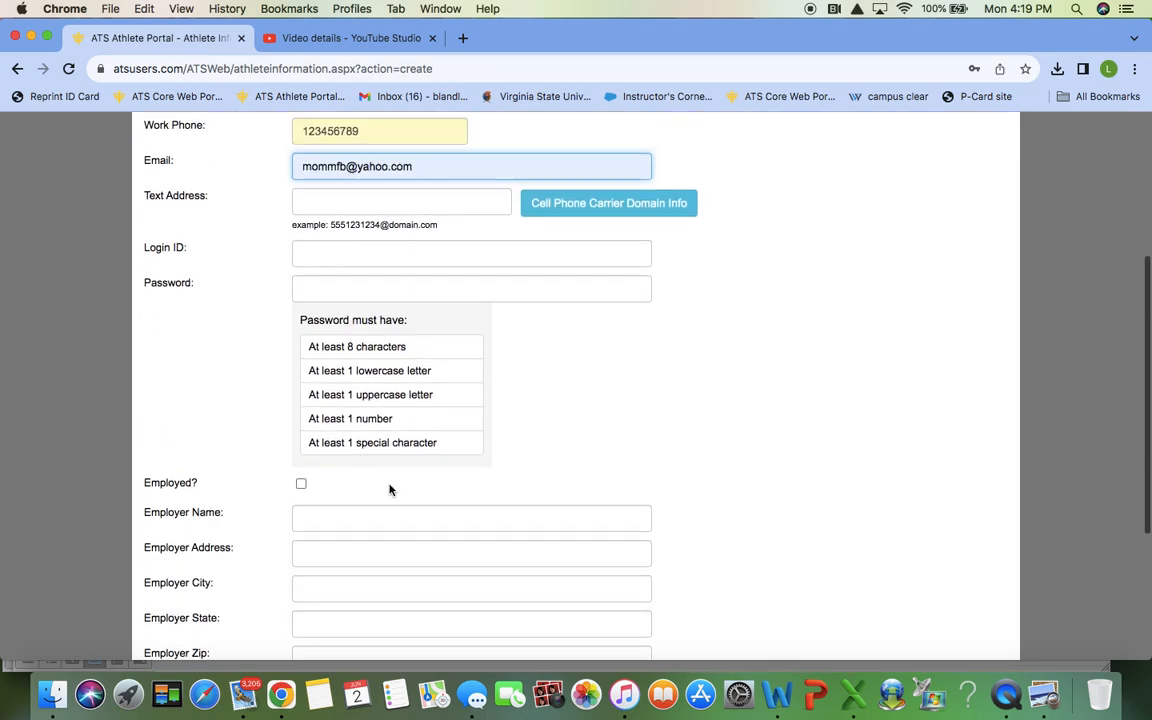
scroll(390, 487, "down", 2)
scroll(390, 488, "up", 3)
scroll(390, 489, "down", 1)
scroll(390, 488, "down", 5)
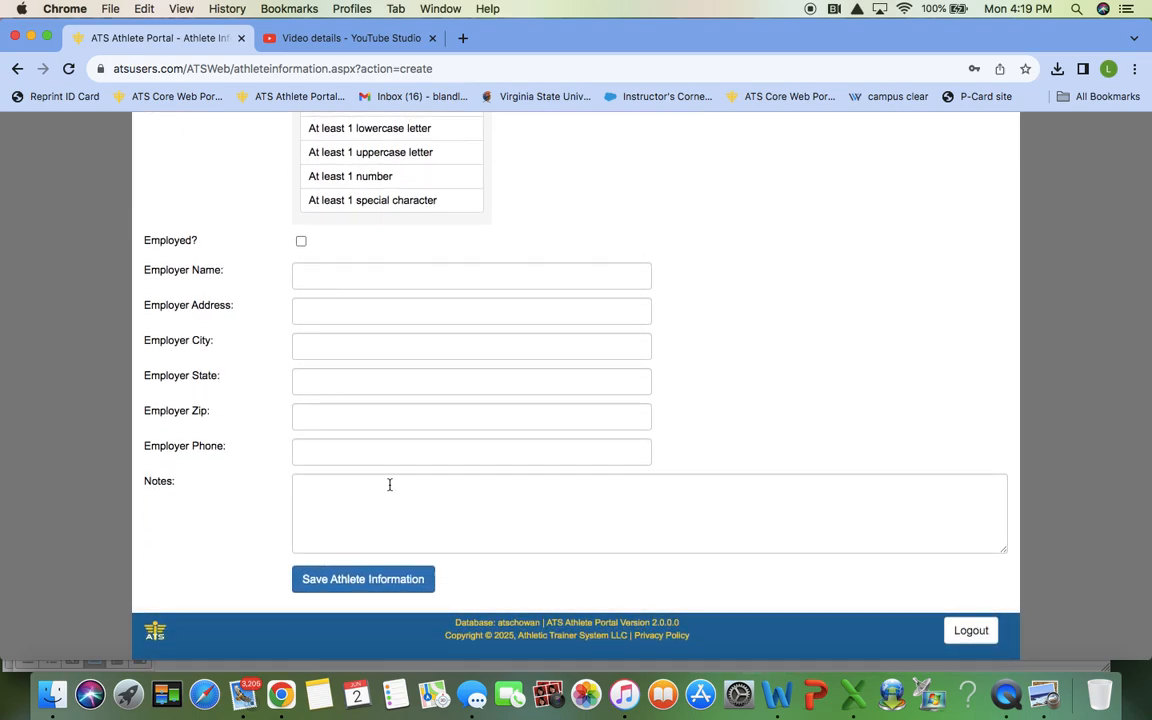
scroll(390, 485, "up", 11)
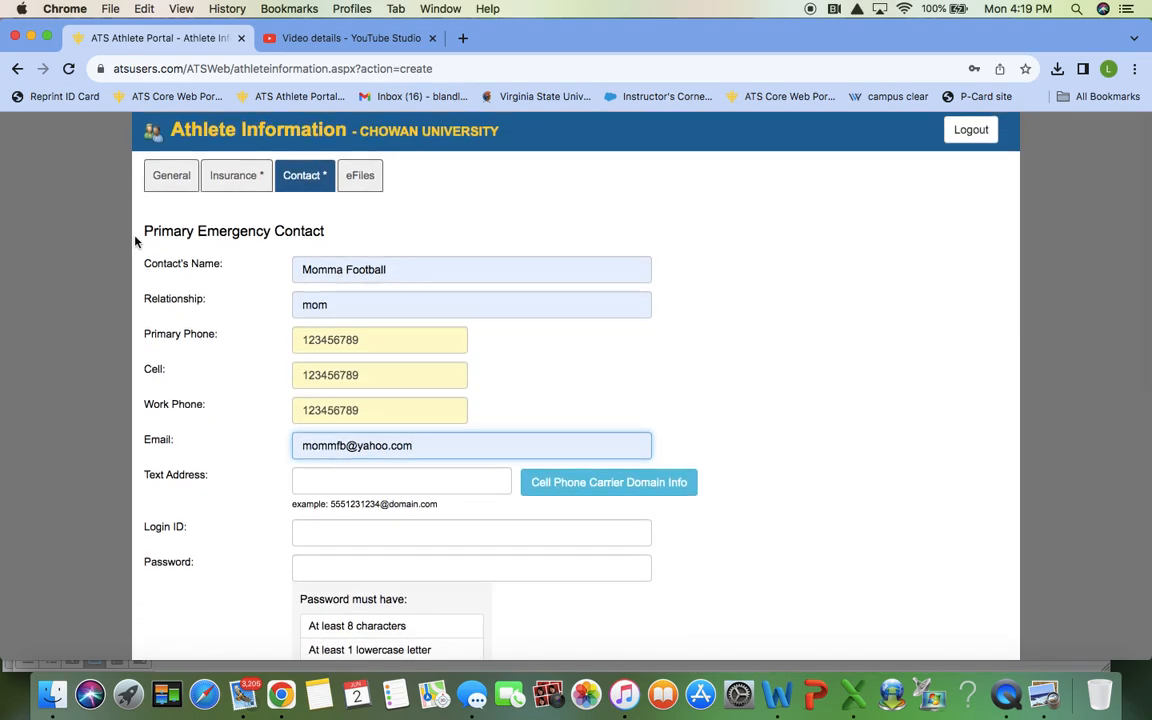
scroll(260, 393, "down", 11)
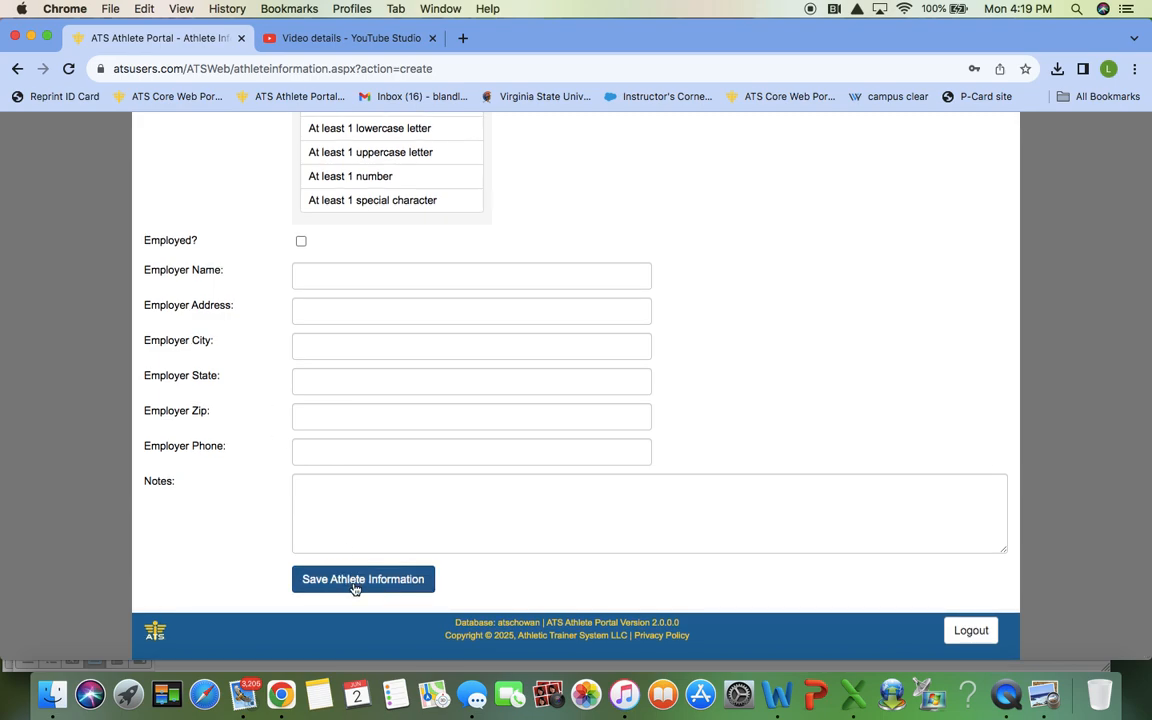
Step: Save the athlete information; after the last-name rejection, enter a new account password
left_click(355, 580)
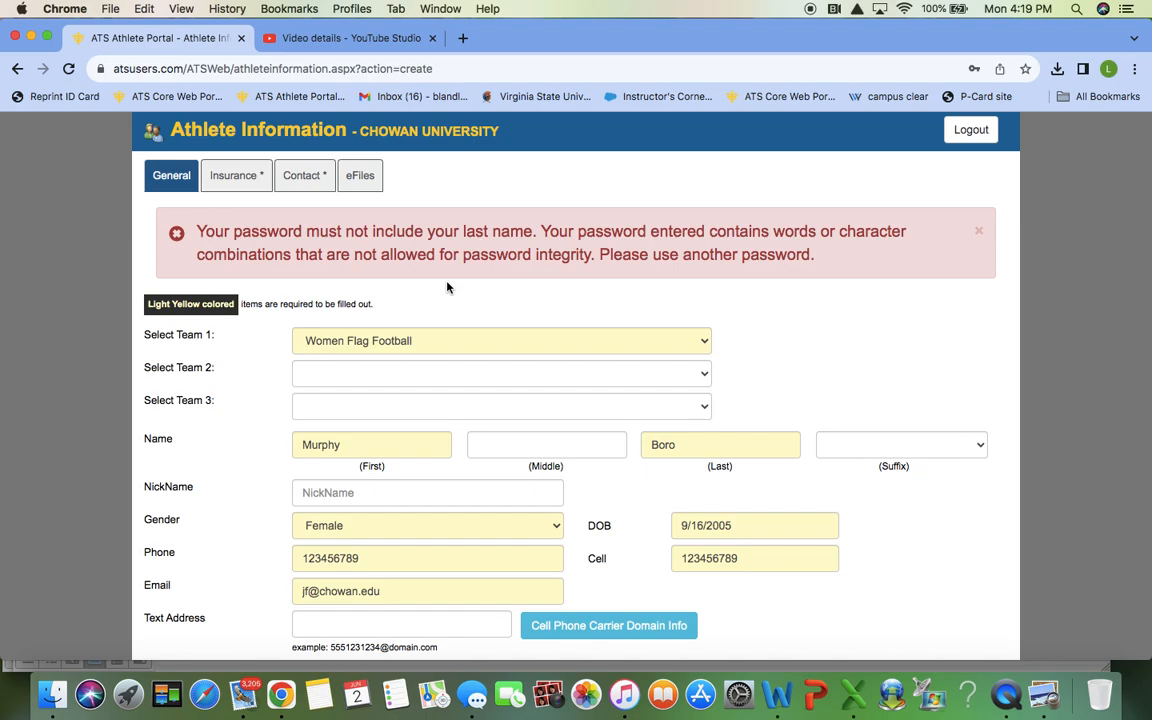
scroll(447, 288, "down", 9)
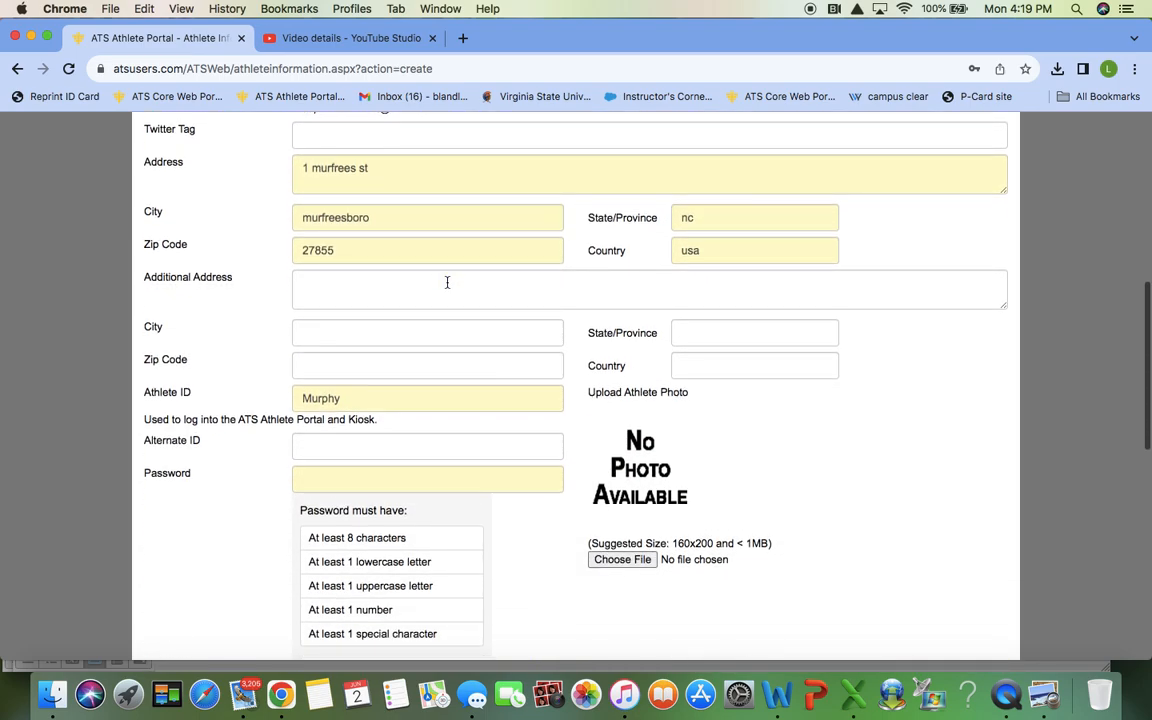
left_click(401, 485)
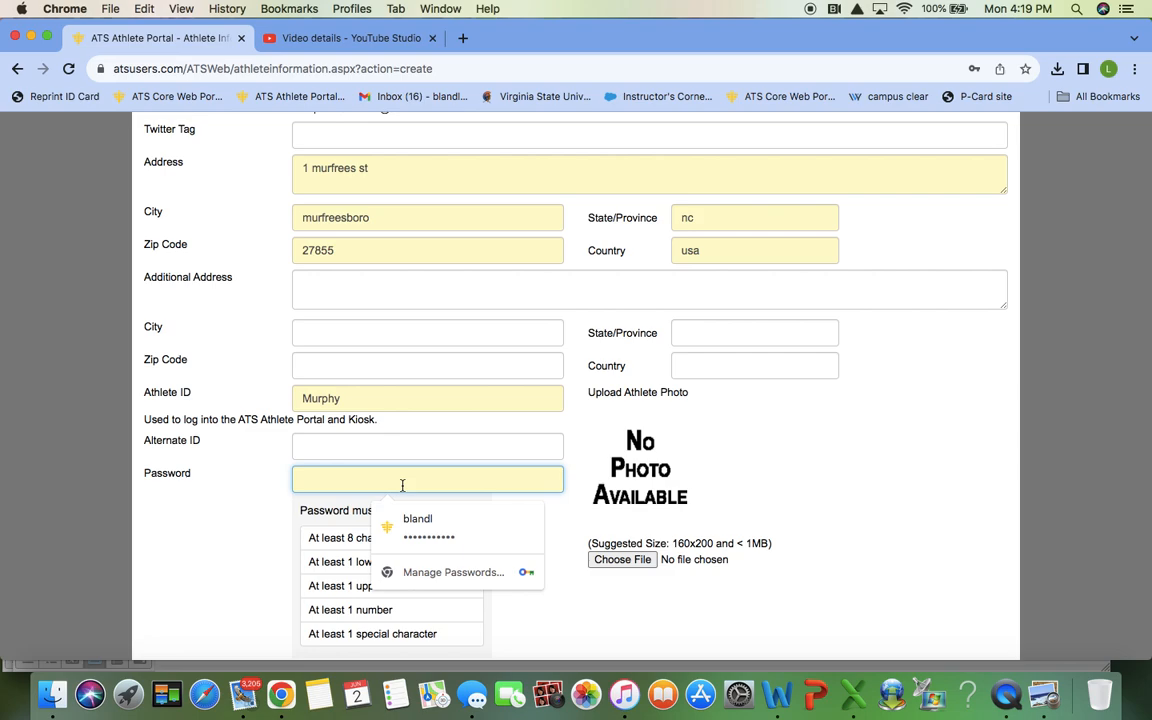
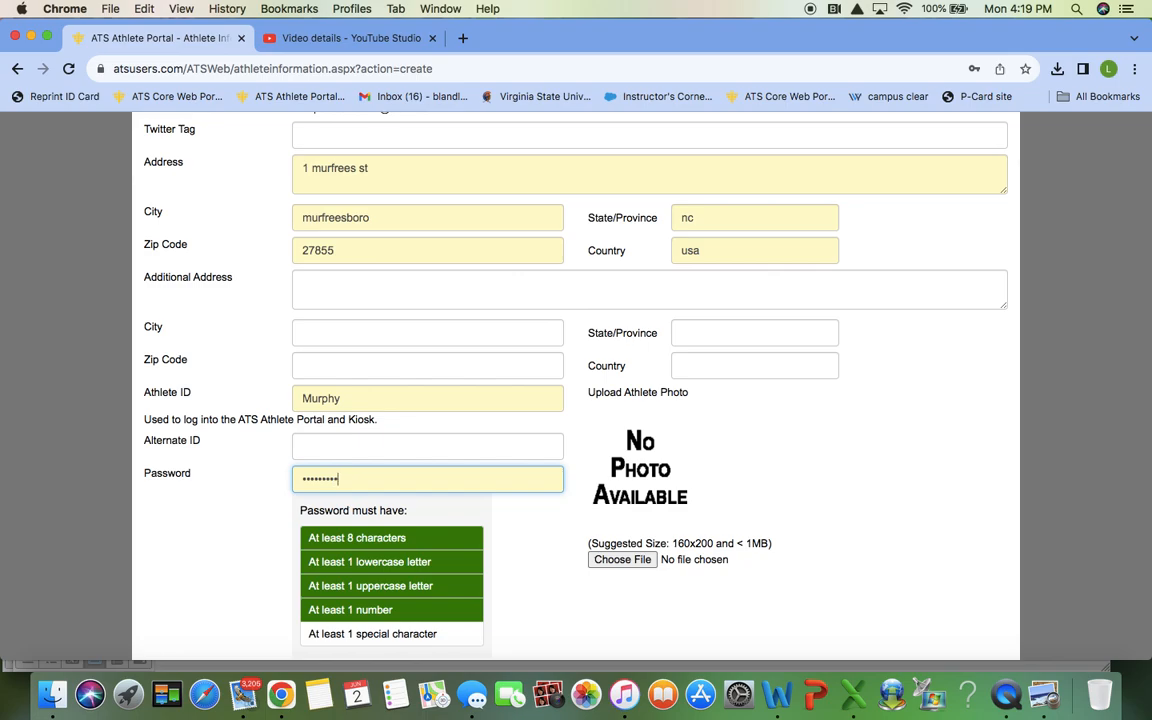
scroll(585, 490, "down", 10)
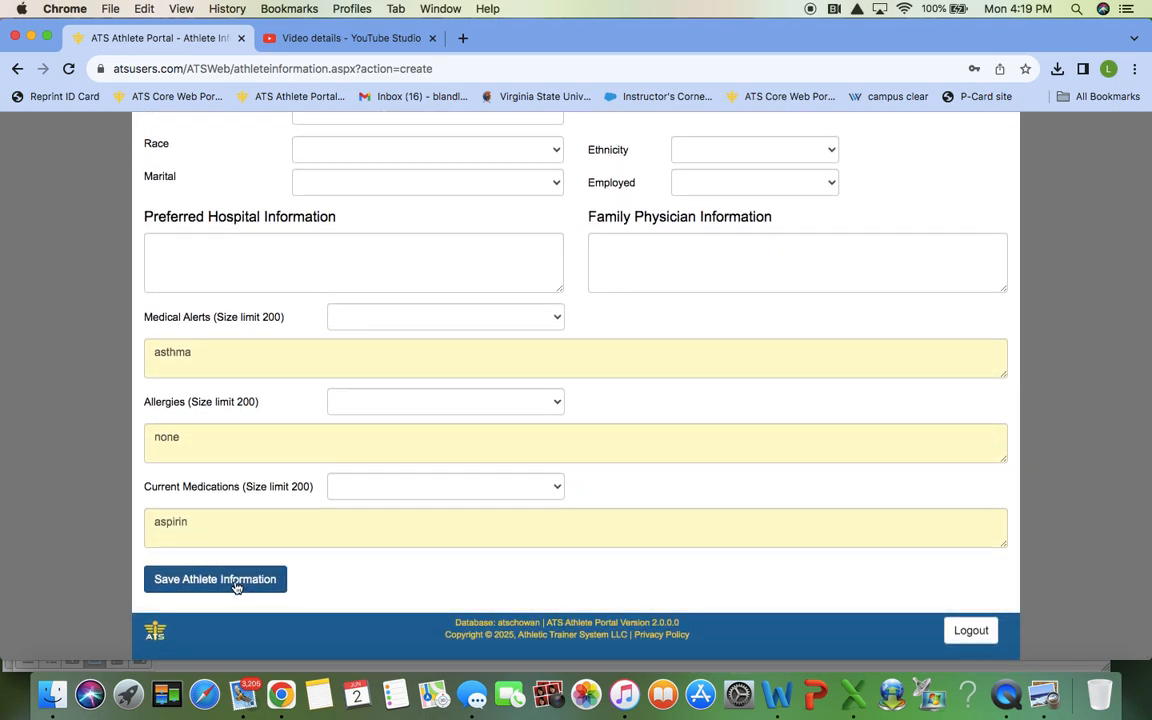
left_click(231, 582)
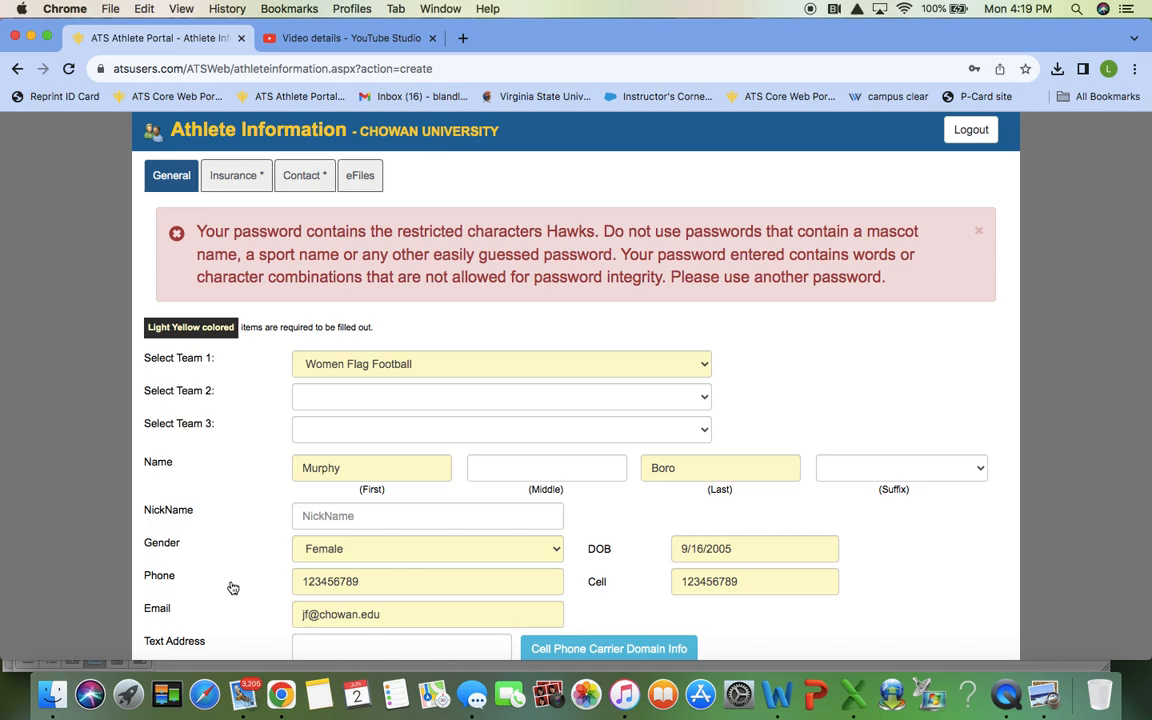
scroll(396, 447, "down", 10)
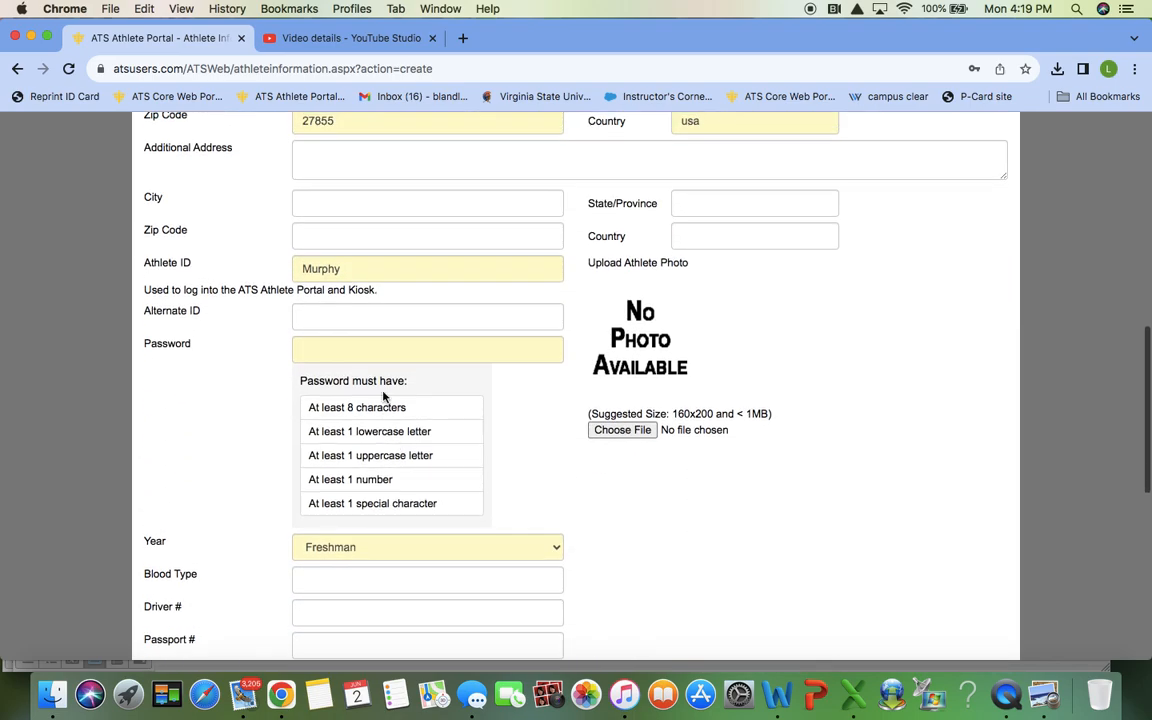
left_click(381, 341)
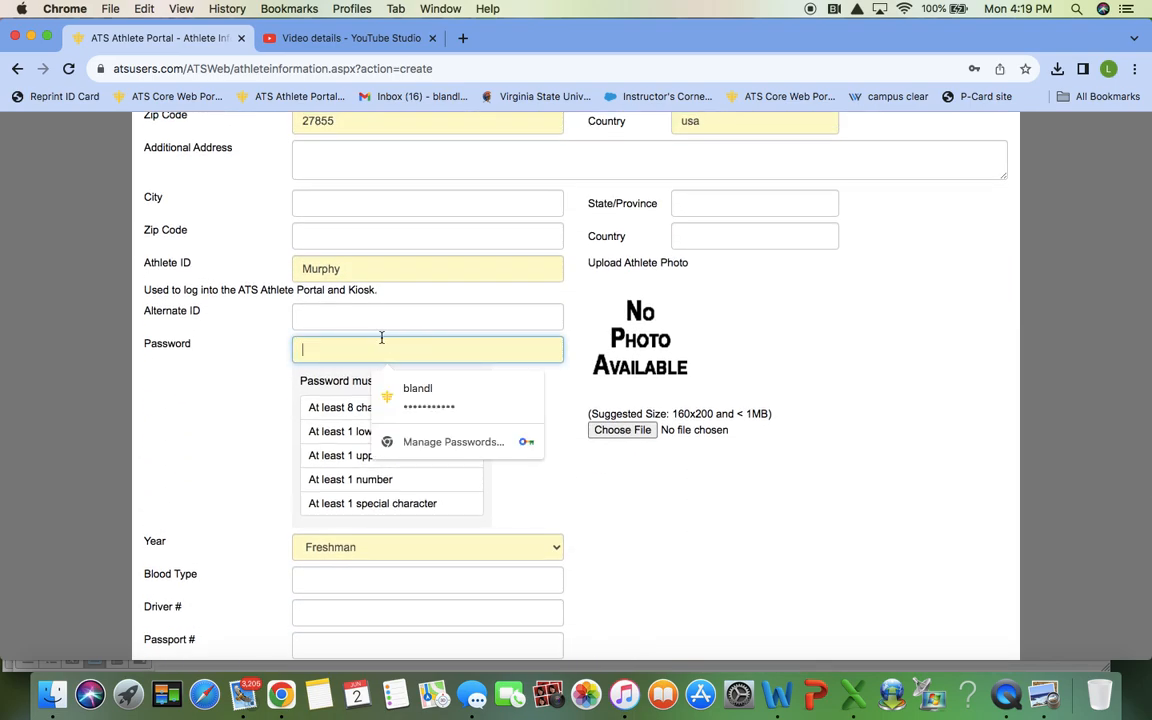
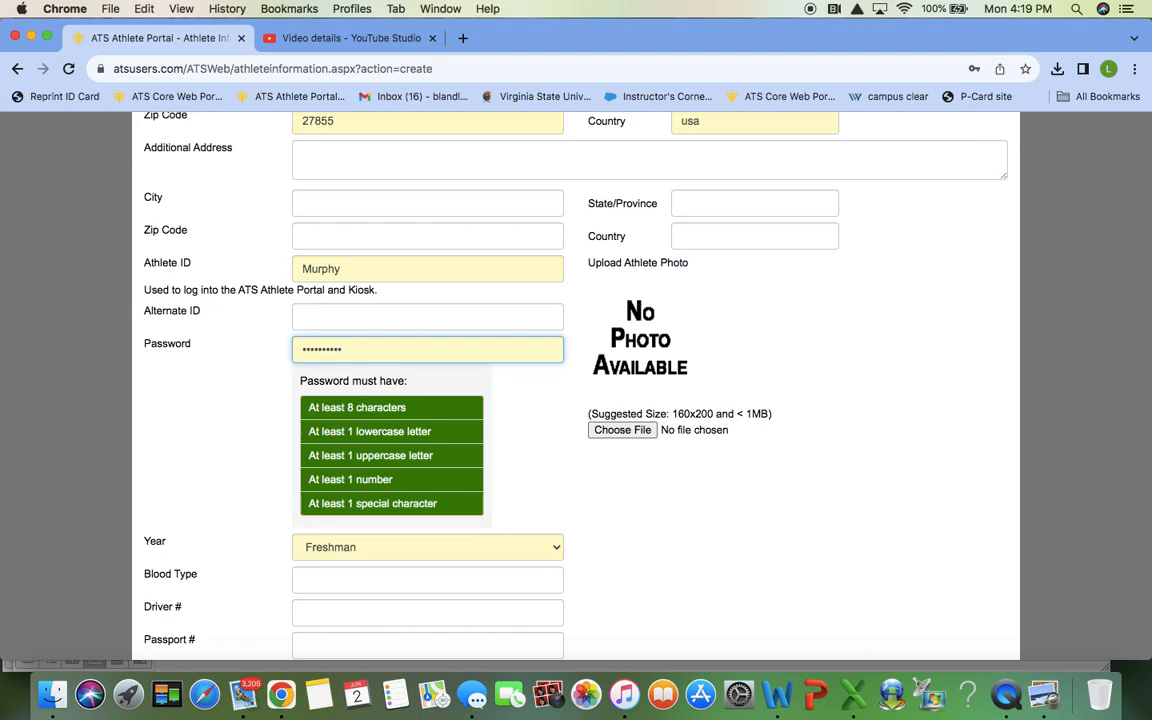
scroll(391, 419, "down", 15)
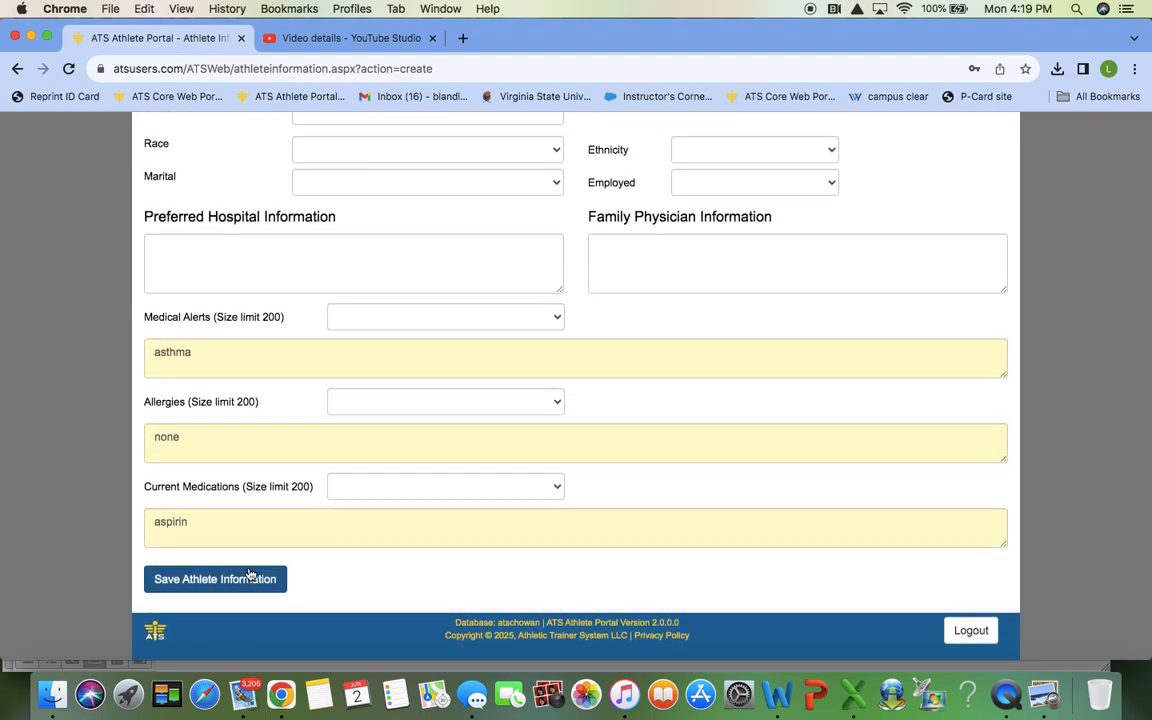
Step: Save the athlete record and review its General tab, listing Flag Football as current team
left_click(250, 574)
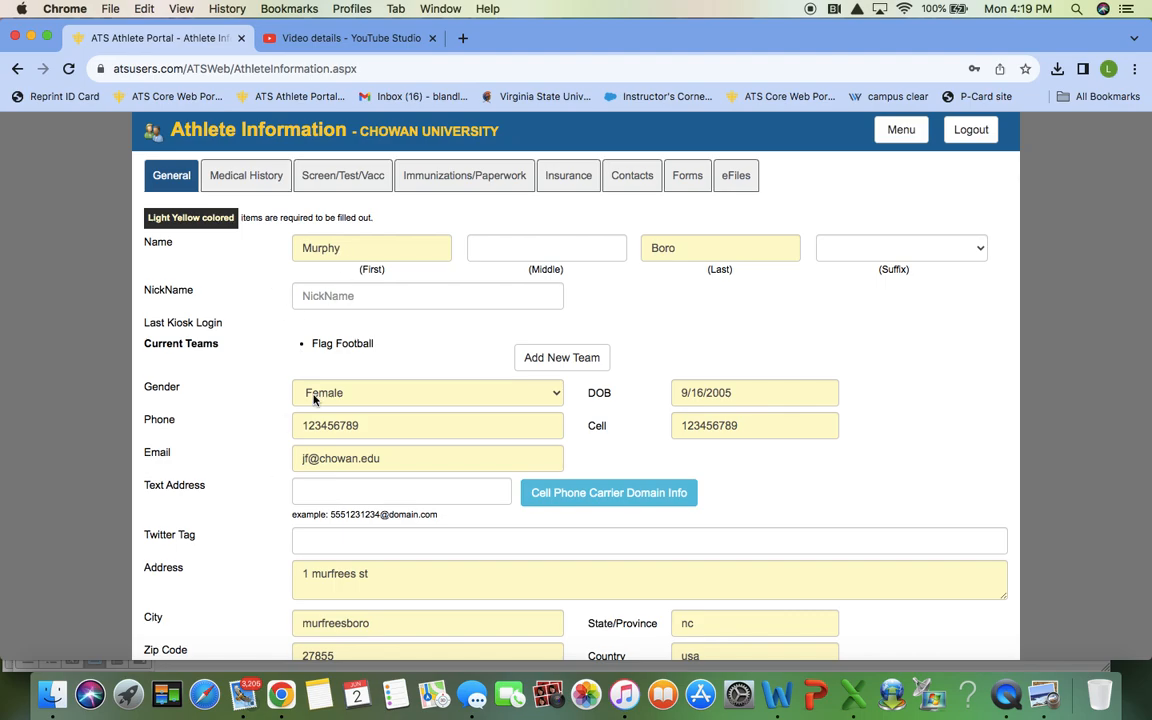
scroll(313, 398, "down", 1)
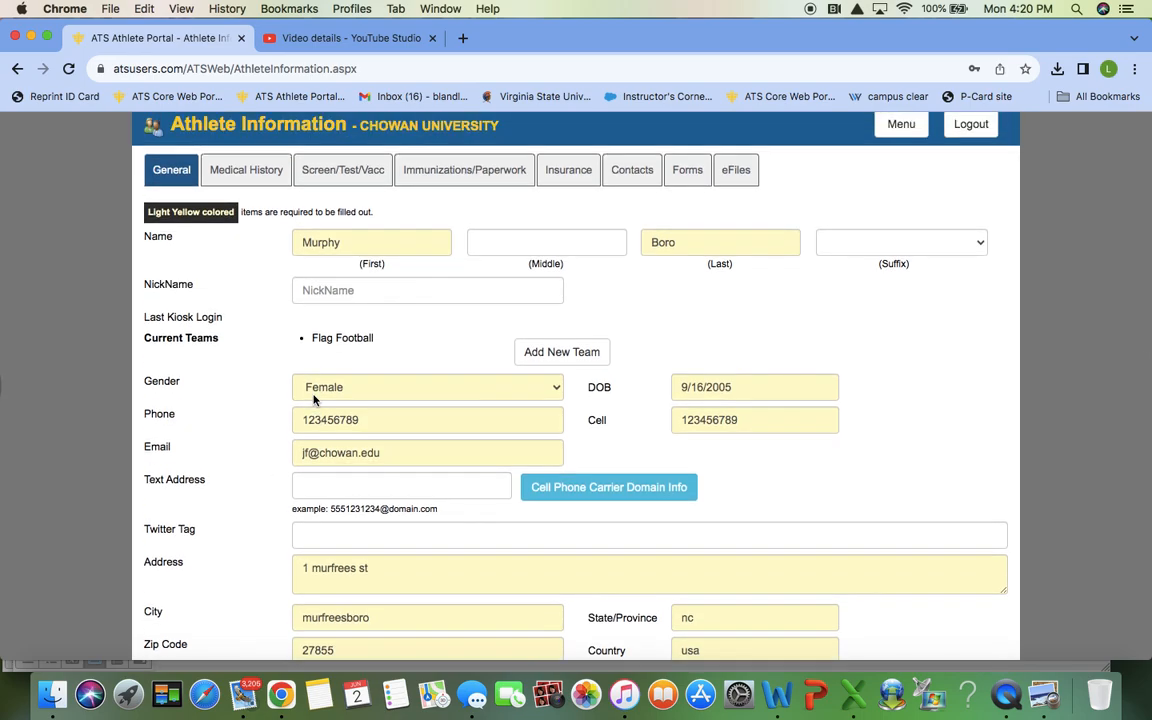
scroll(313, 398, "down", 8)
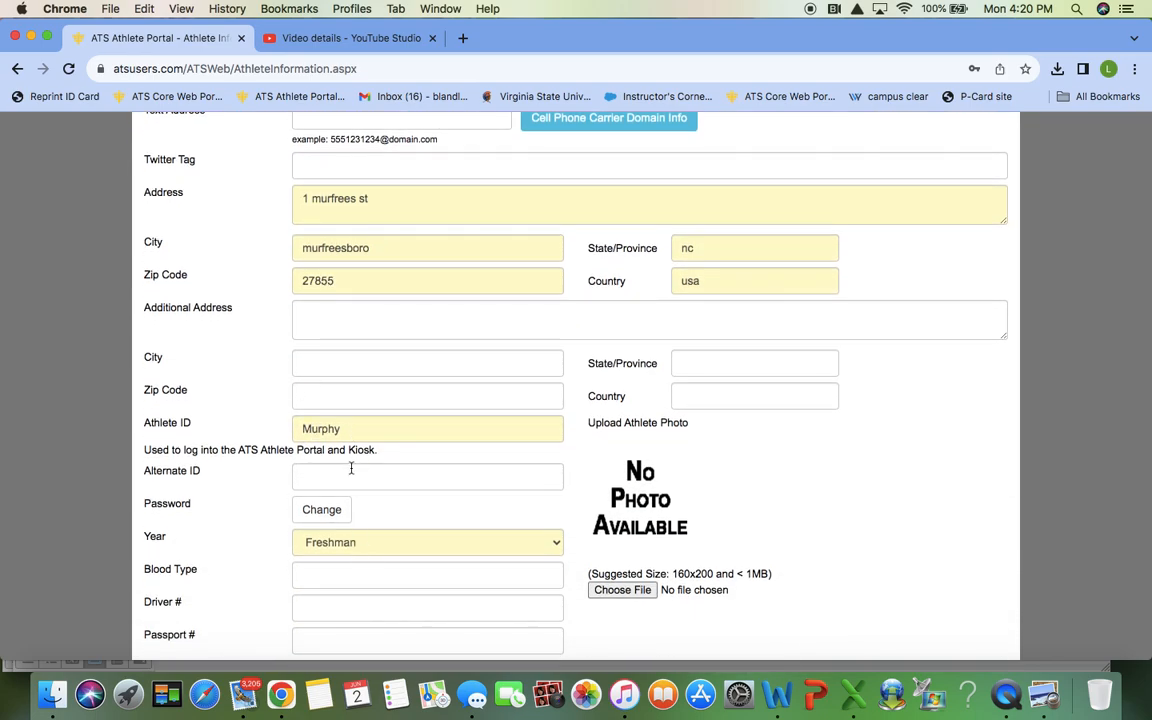
scroll(351, 468, "up", 8)
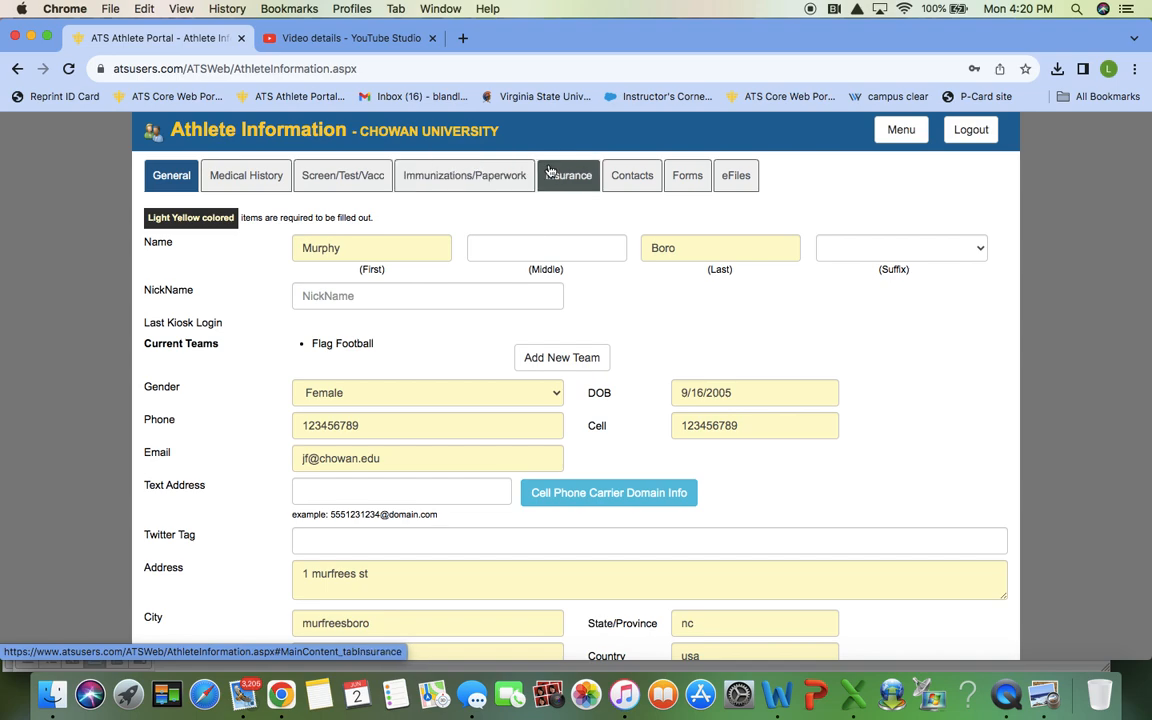
Step: Create a new Athletic Injury and Illness Policy and Information form from the Forms tab
left_click(677, 176)
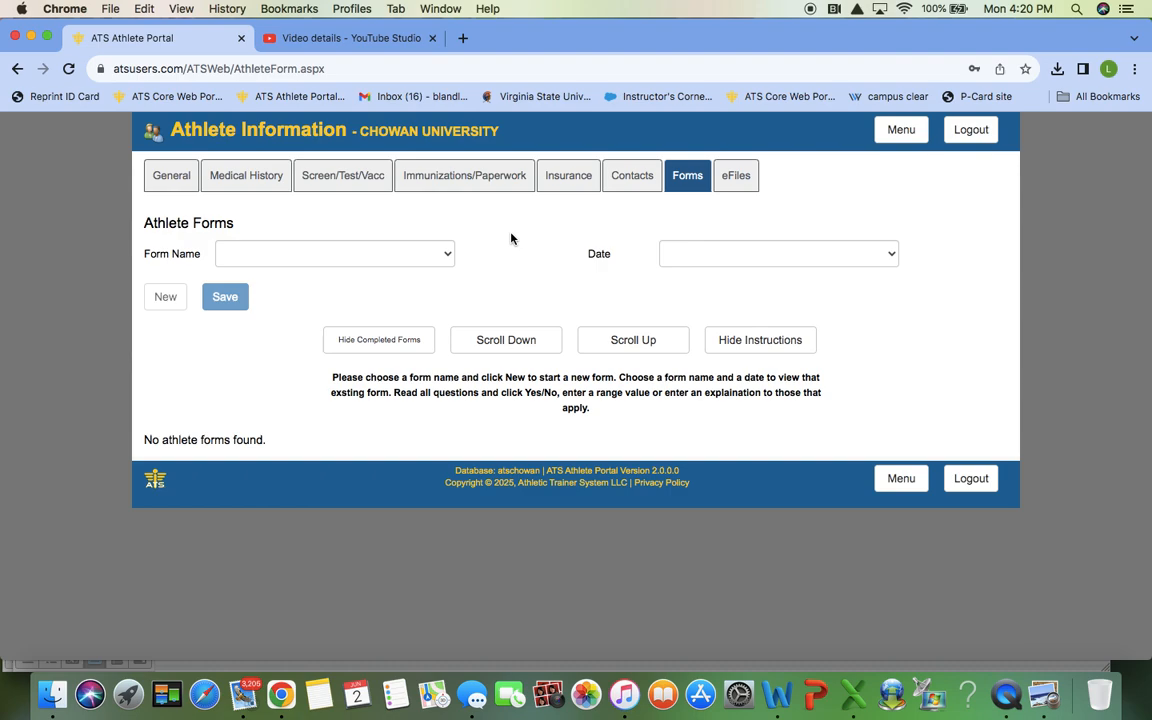
left_click(451, 254)
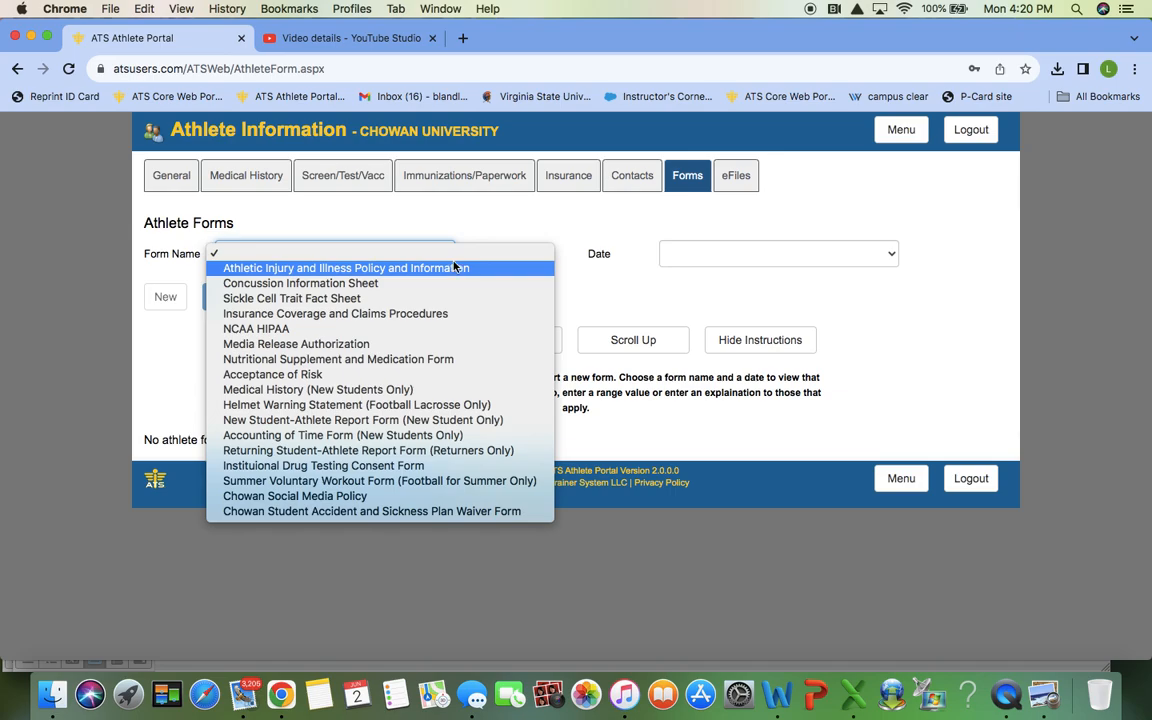
left_click(455, 267)
left_click(167, 292)
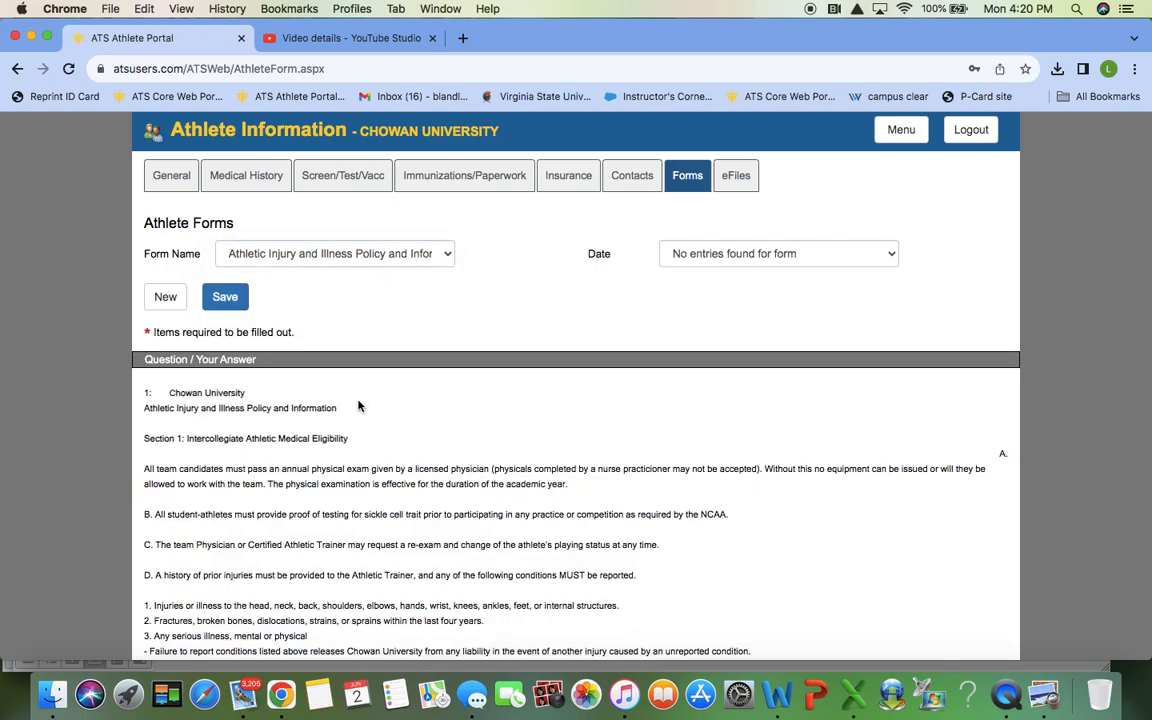
scroll(358, 405, "down", 3)
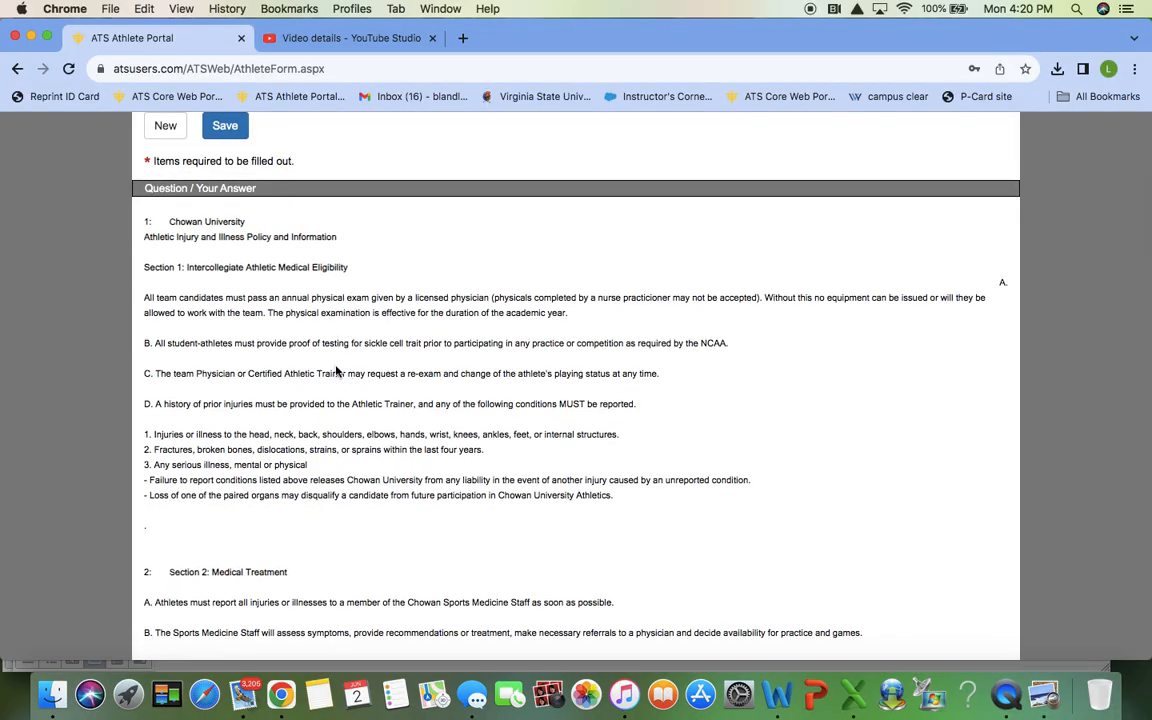
scroll(337, 371, "down", 5)
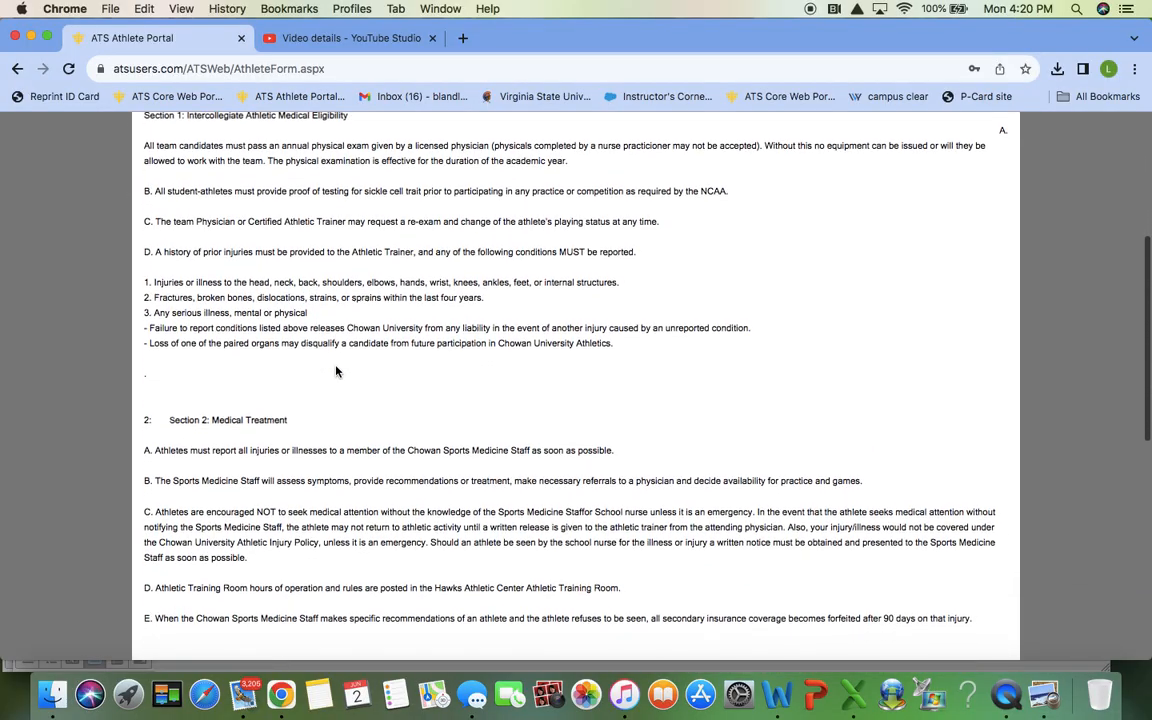
scroll(336, 371, "down", 3)
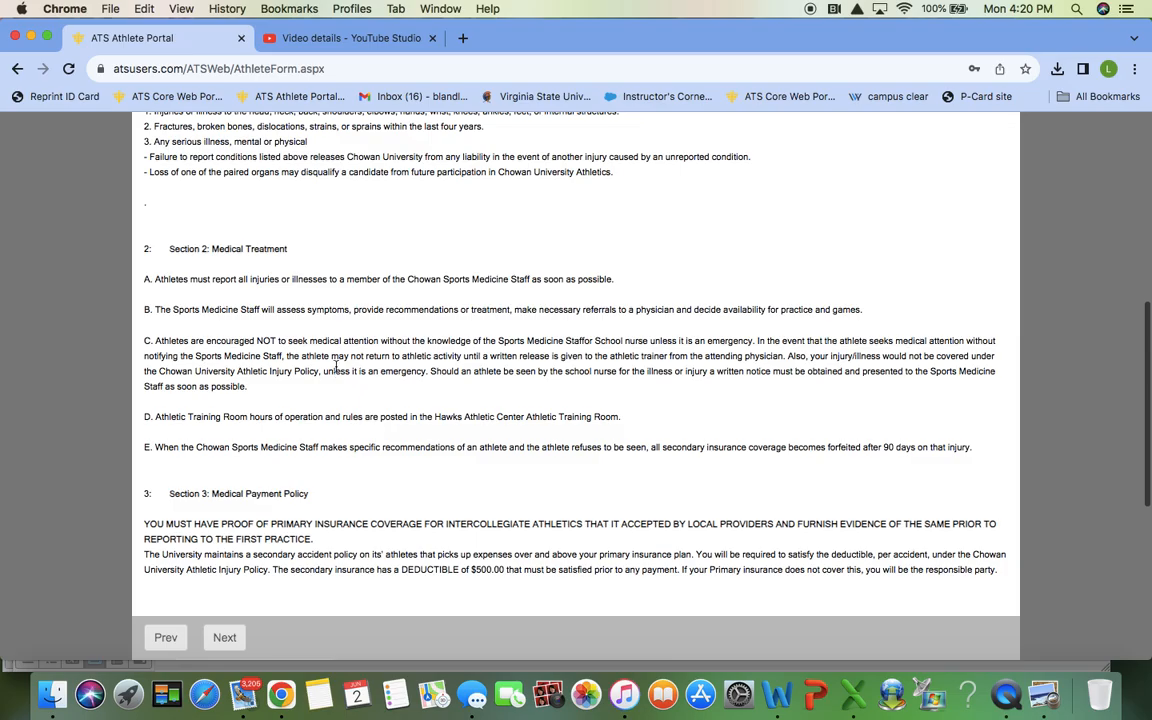
scroll(336, 366, "down", 2)
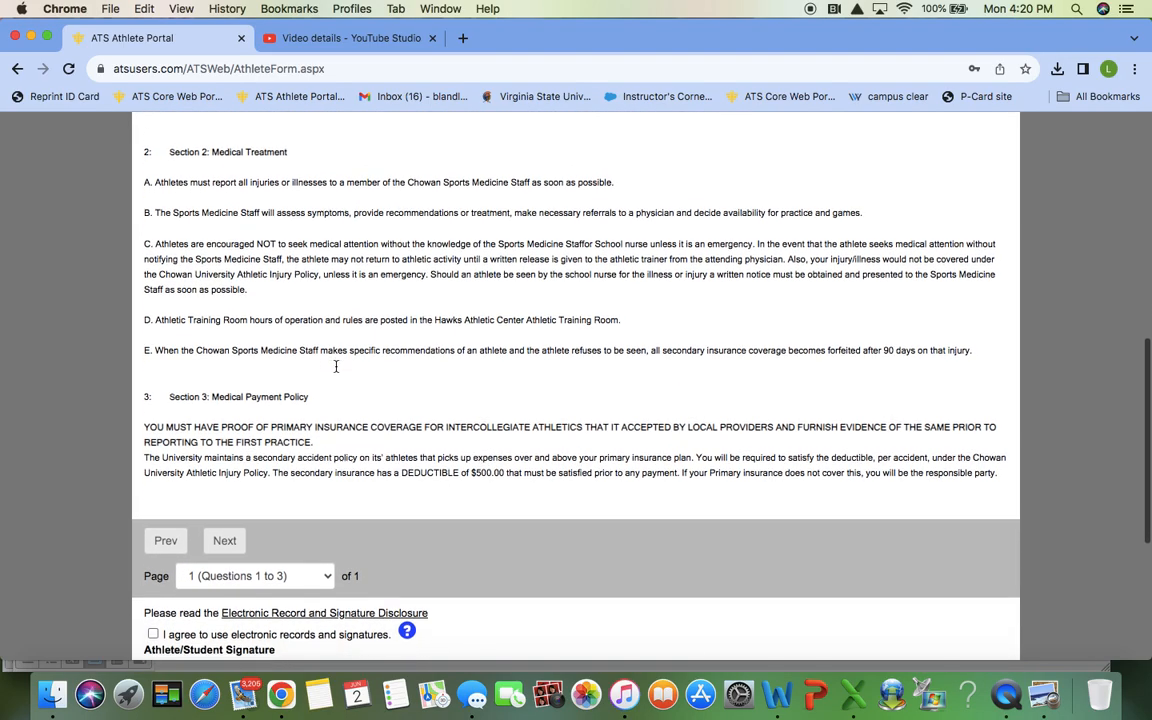
scroll(336, 366, "down", 1)
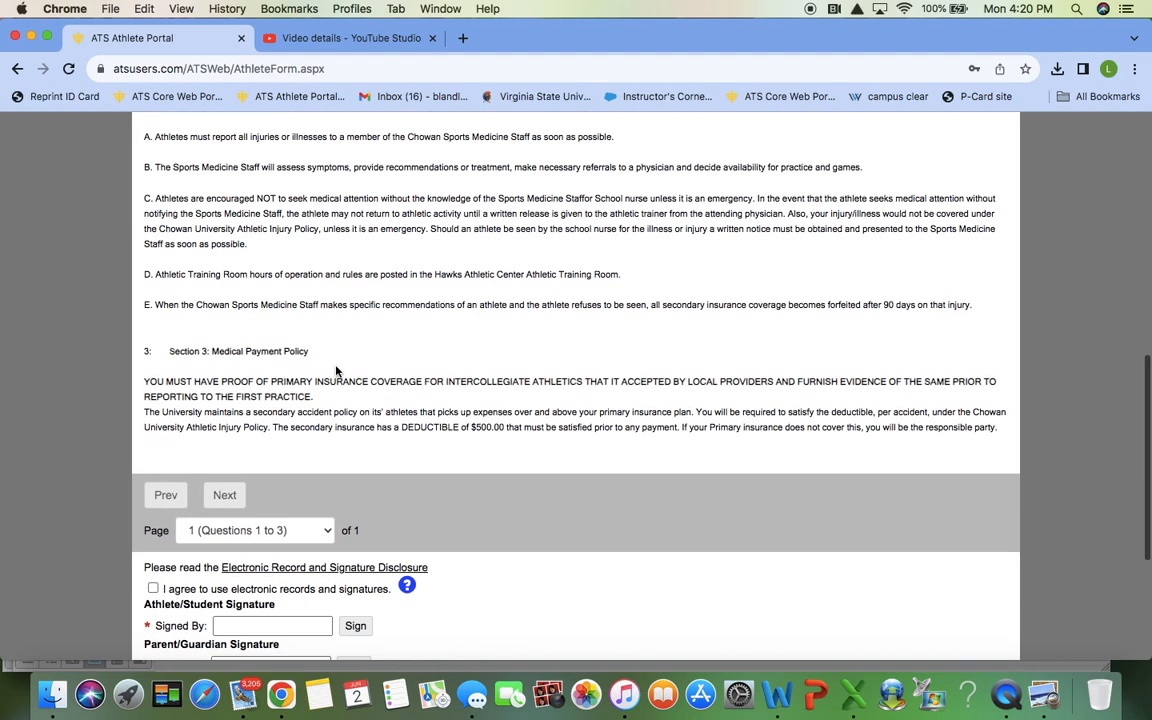
scroll(330, 390, "down", 4)
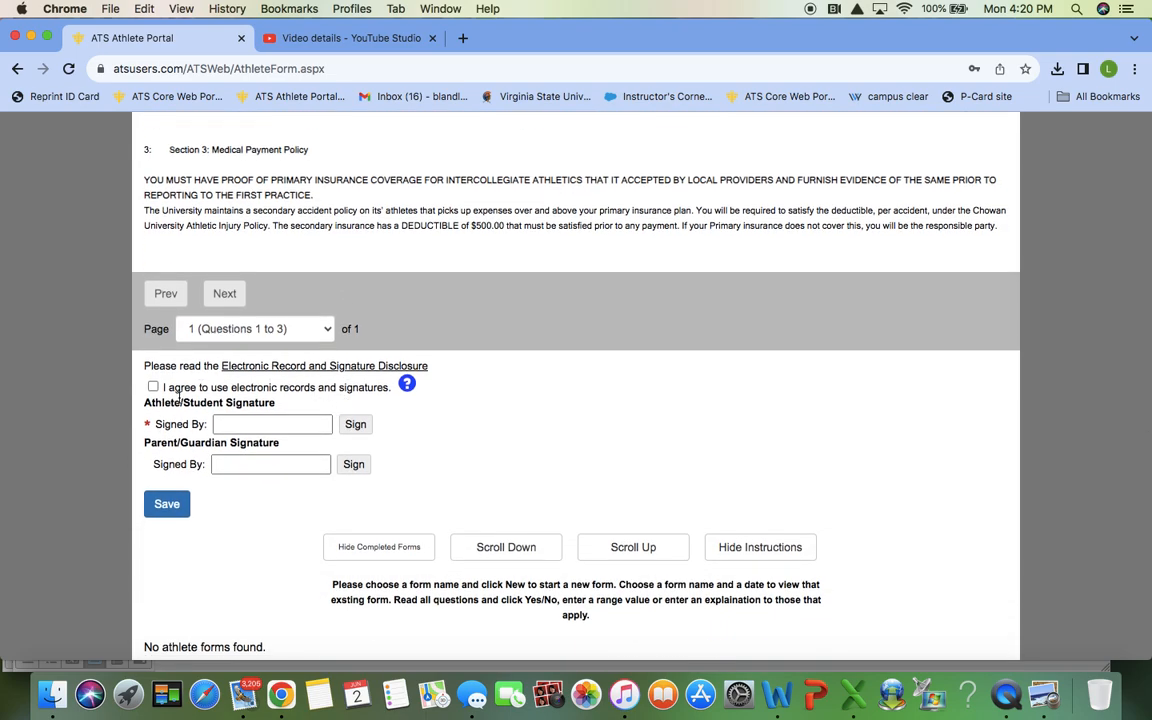
Step: Accept electronic records, sign with the athlete's full name, and save the policy form
left_click(153, 387)
left_click(231, 424)
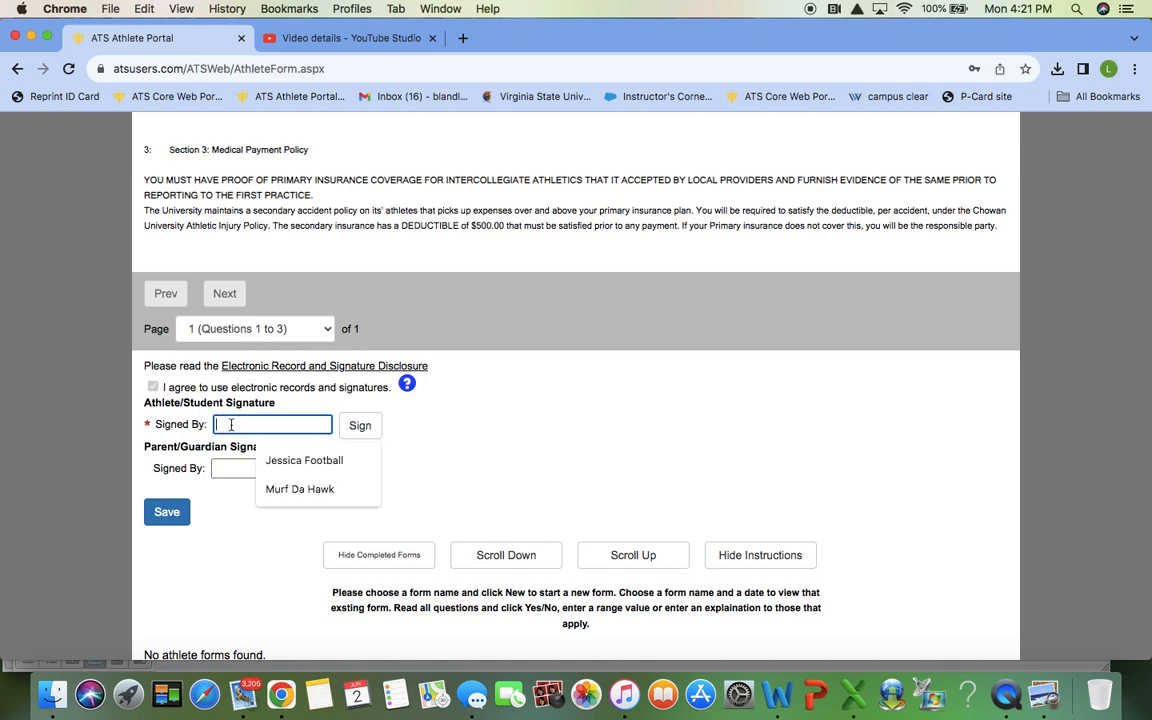
type("Murph")
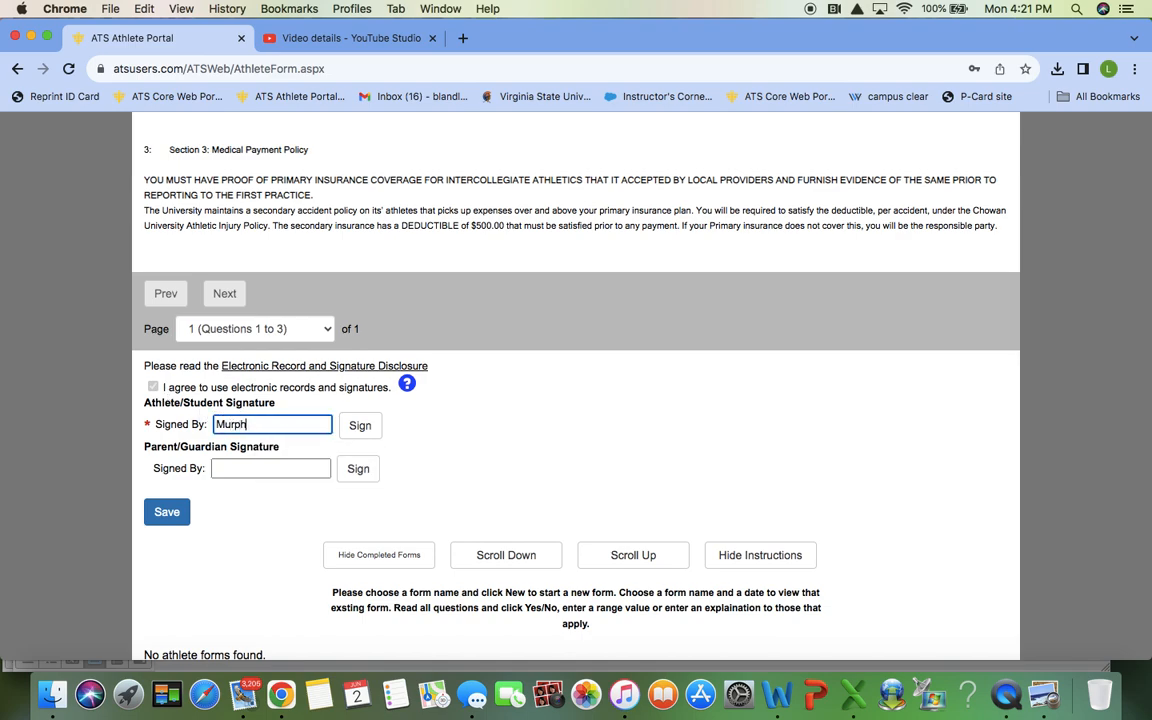
type("y Boro")
left_click(355, 428)
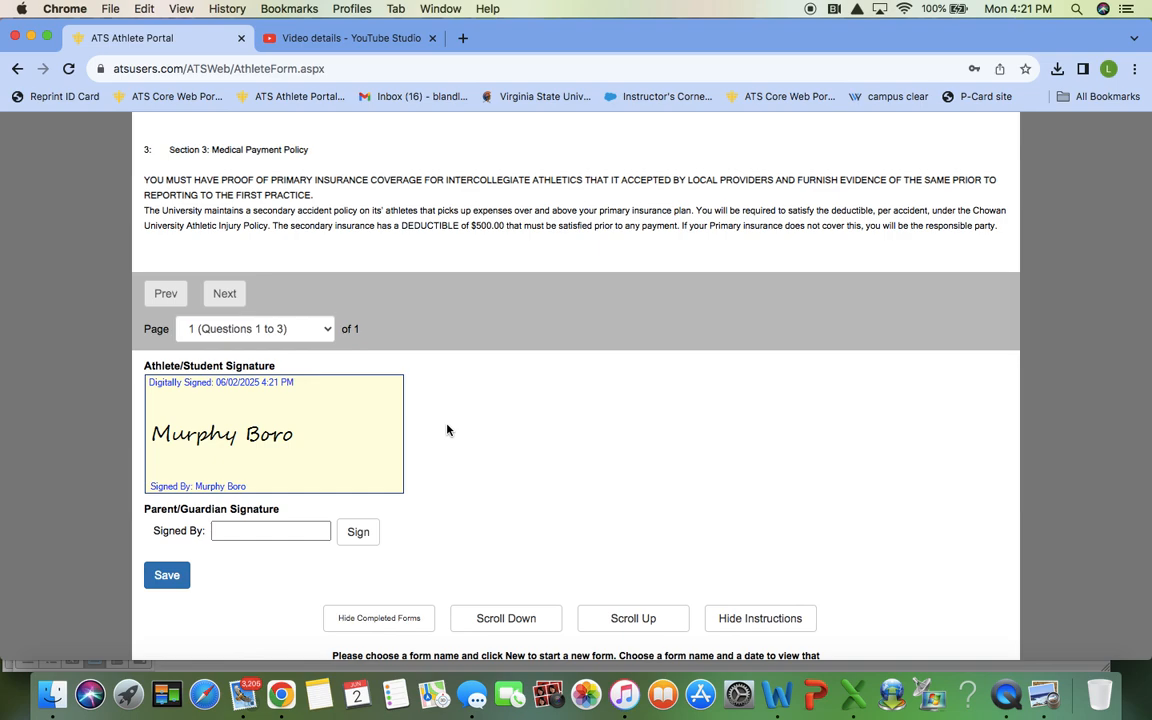
left_click(162, 580)
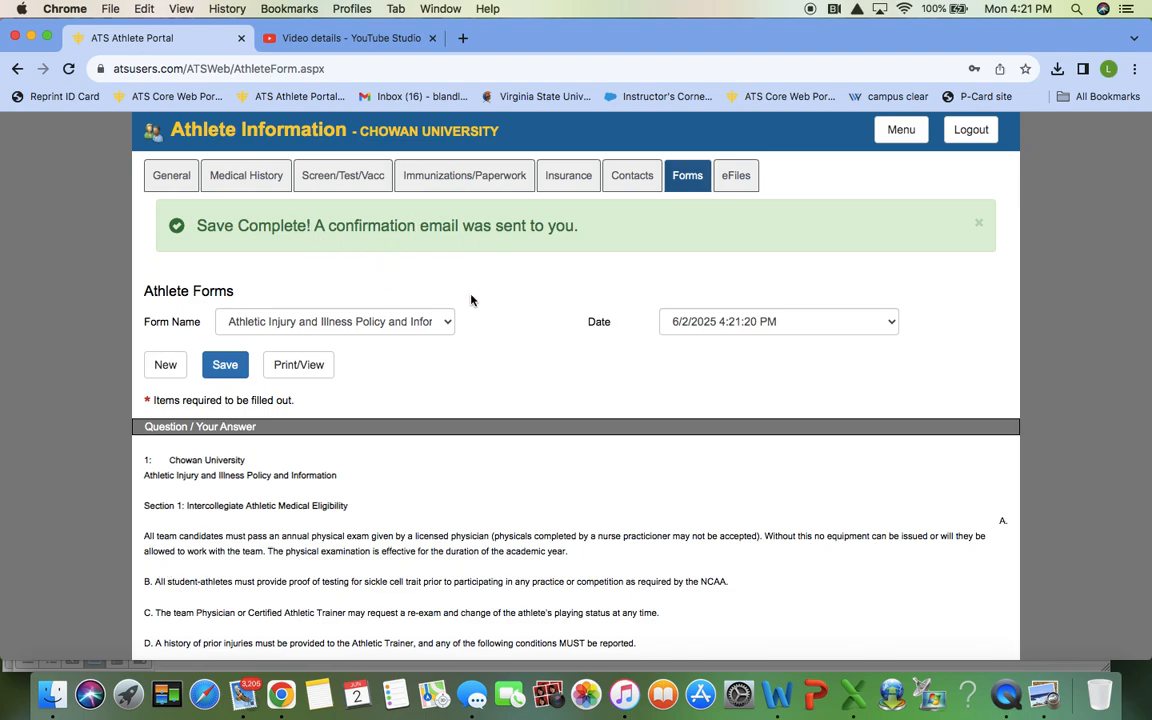
Step: Select New Student-Athlete Report Form (New Student Only) from the Form Name list
left_click(450, 320)
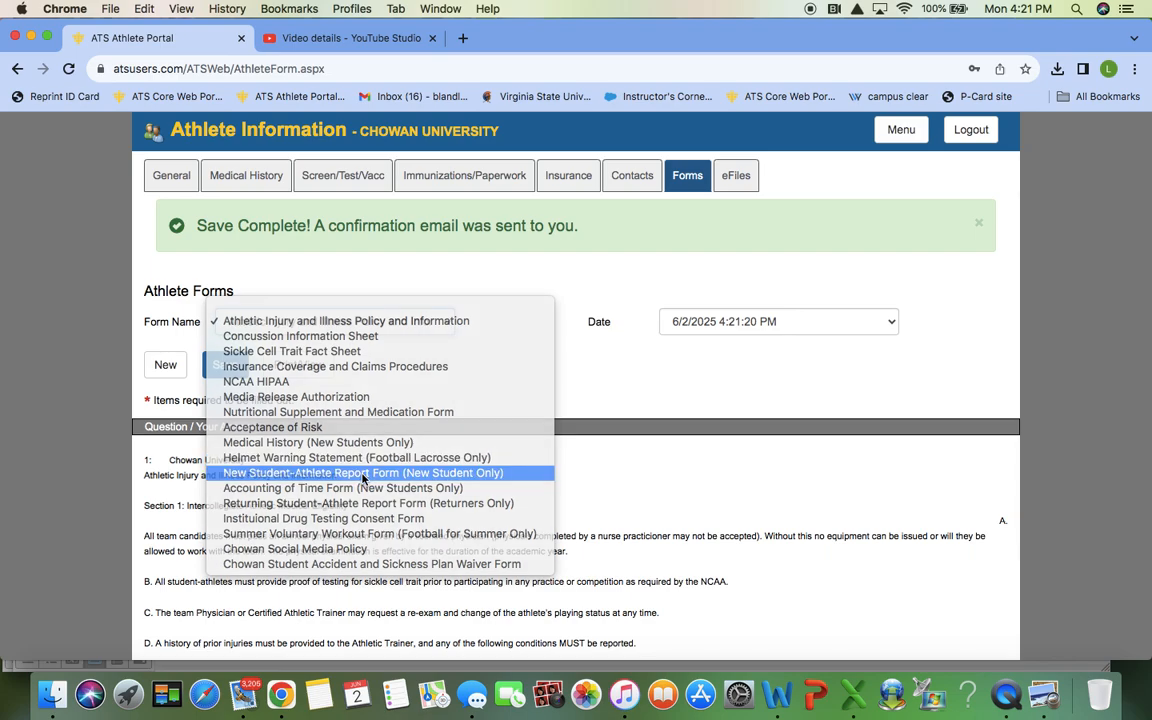
left_click(362, 474)
Step: Start a blank report form, enter the athlete's full name, and answer on-campus housing
left_click(169, 305)
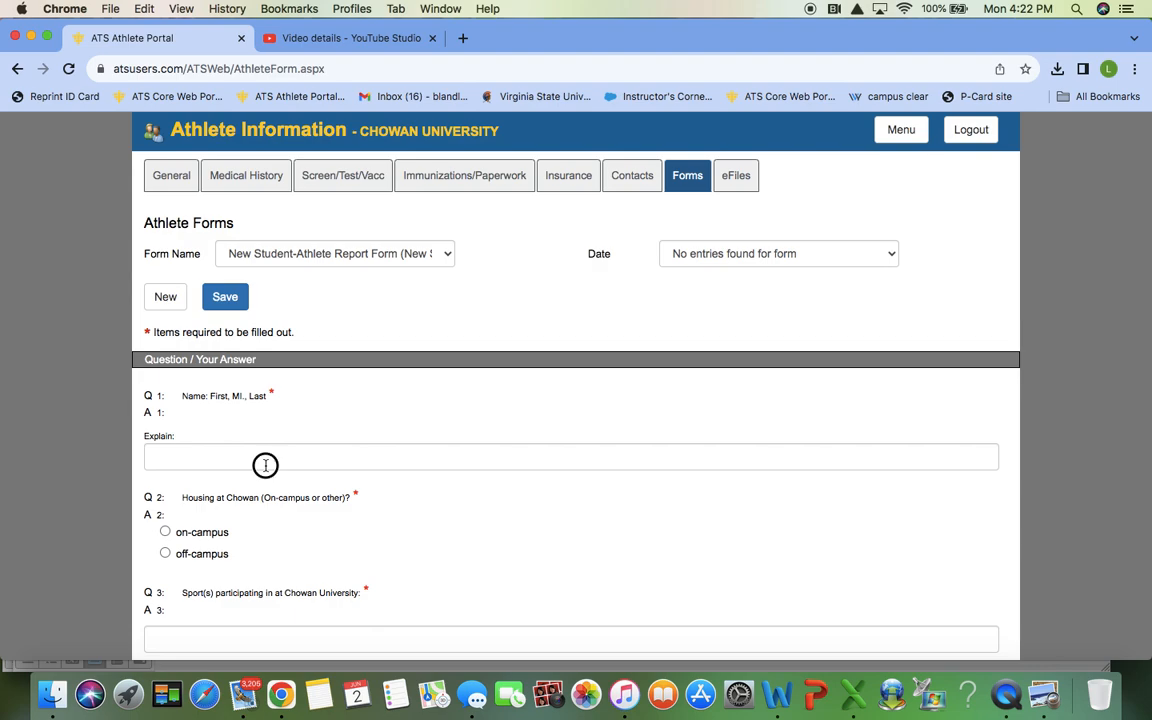
left_click(265, 462)
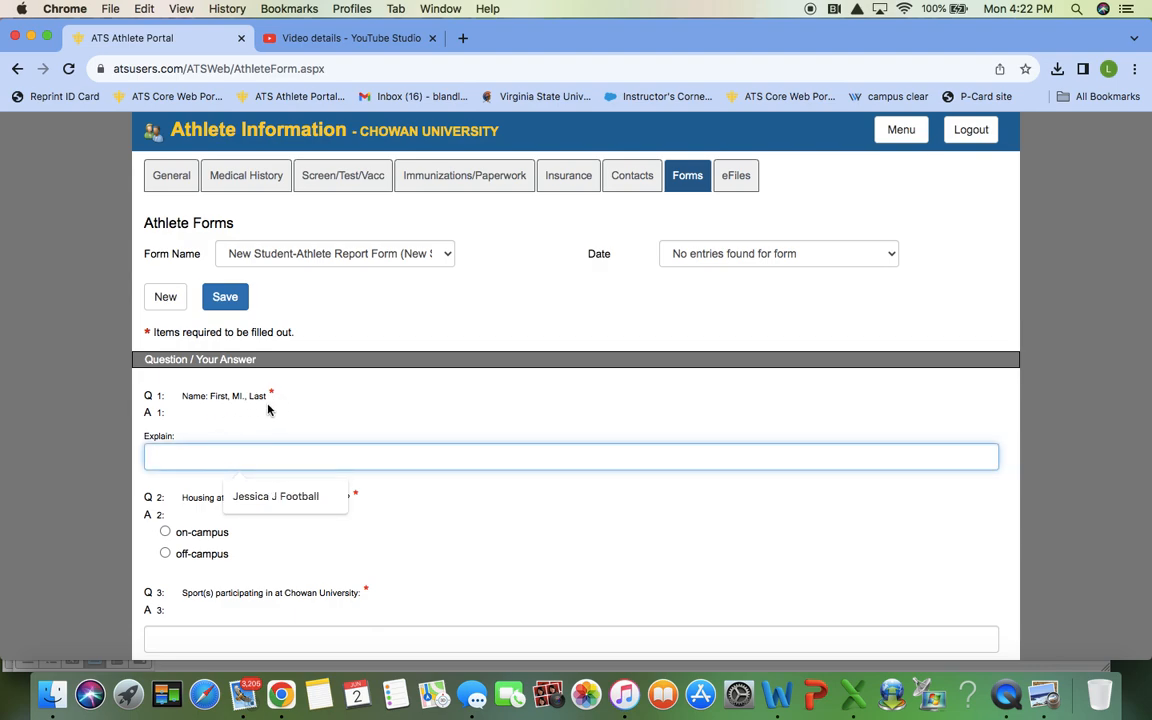
type("Muphy Boro")
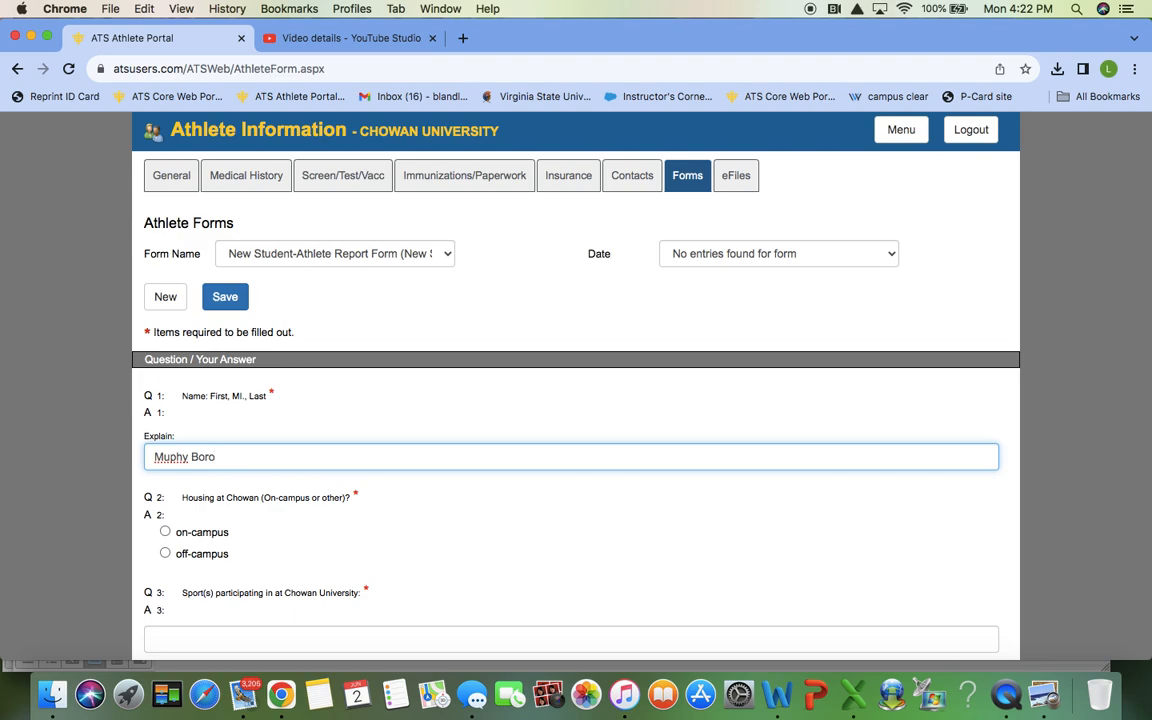
left_click(171, 457)
type("r")
scroll(226, 560, "down", 2)
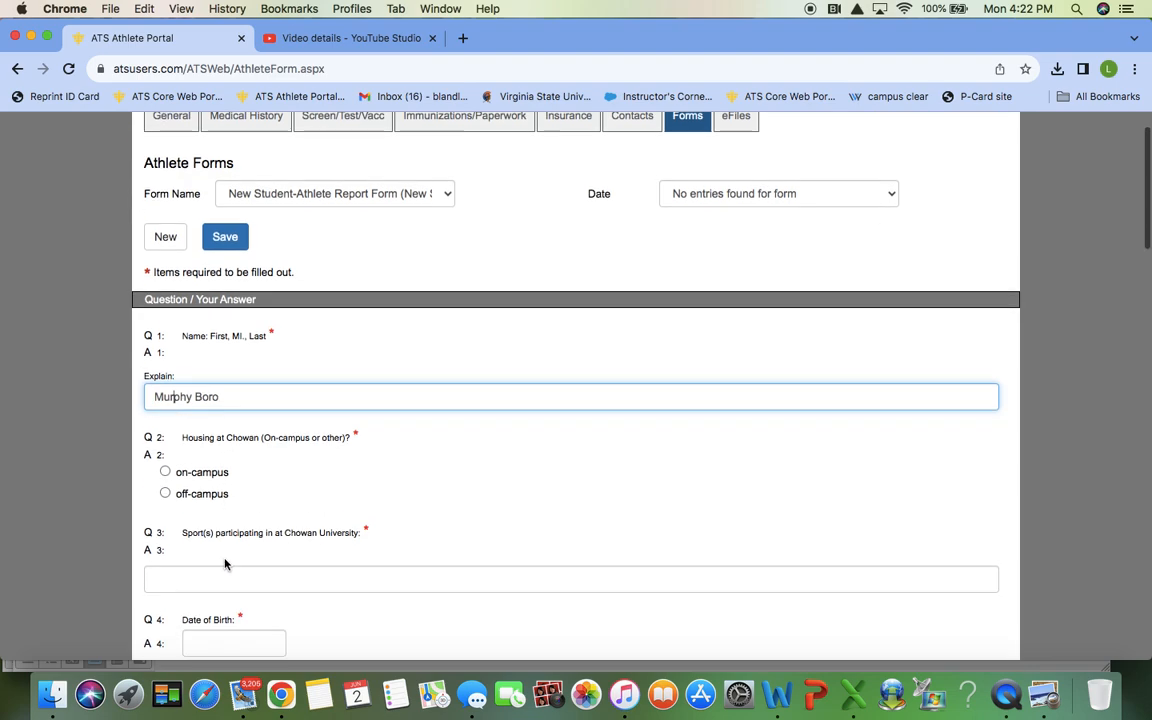
left_click(201, 475)
Step: Set ethnicity to American Indian/Alaskan Native and continue to page 2
scroll(226, 530, "down", 5)
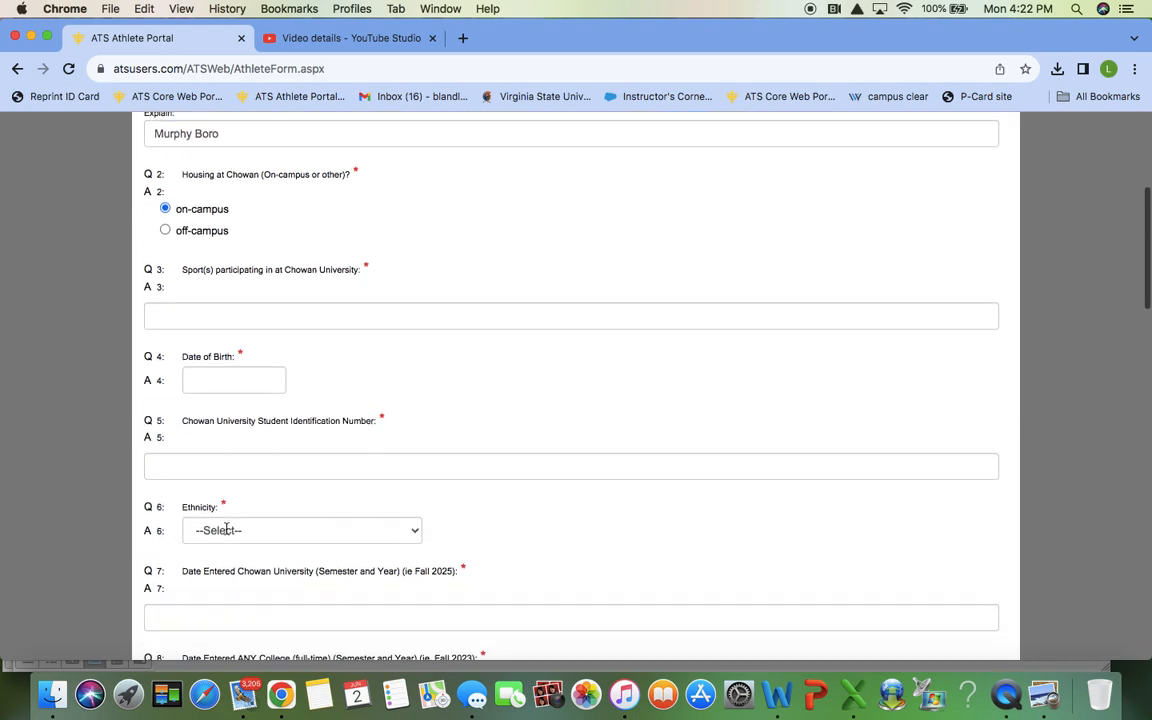
scroll(226, 533, "down", 3)
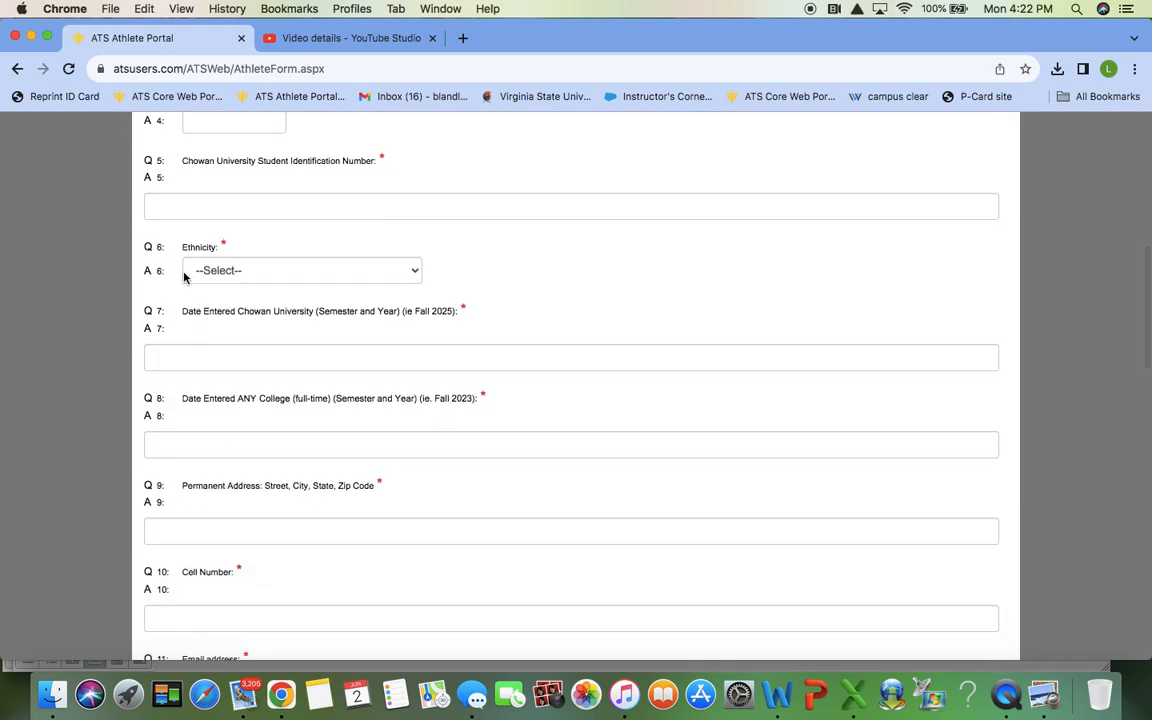
left_click(351, 274)
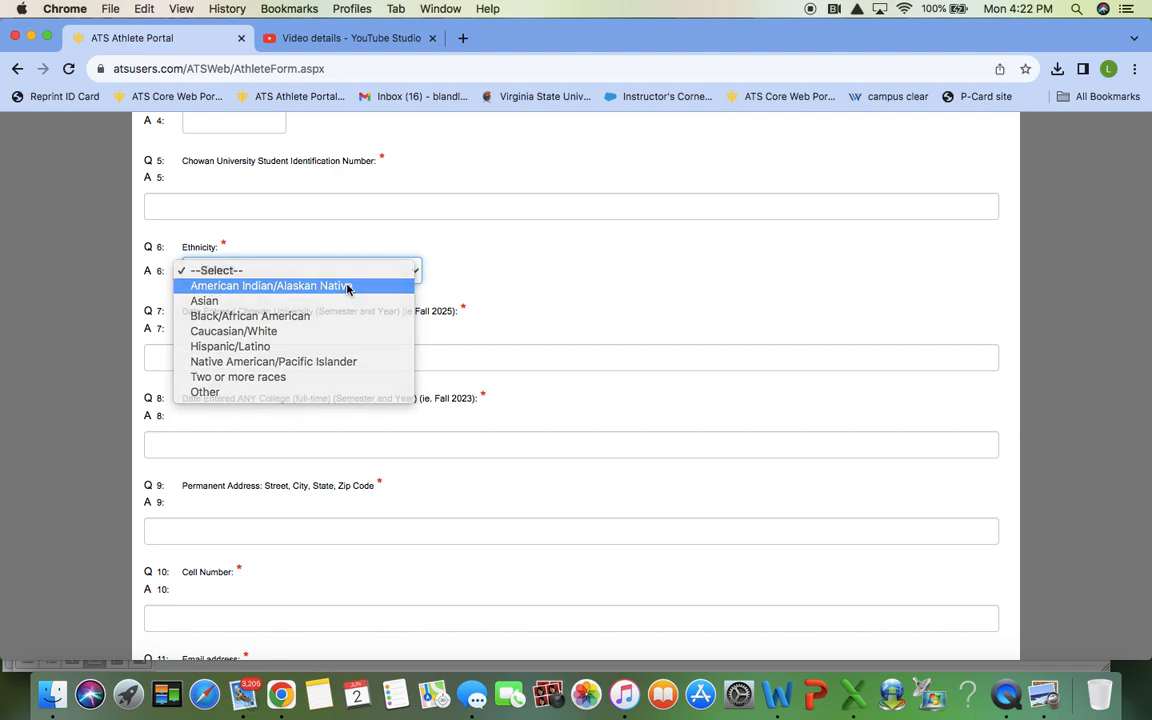
left_click(350, 284)
scroll(419, 437, "down", 2)
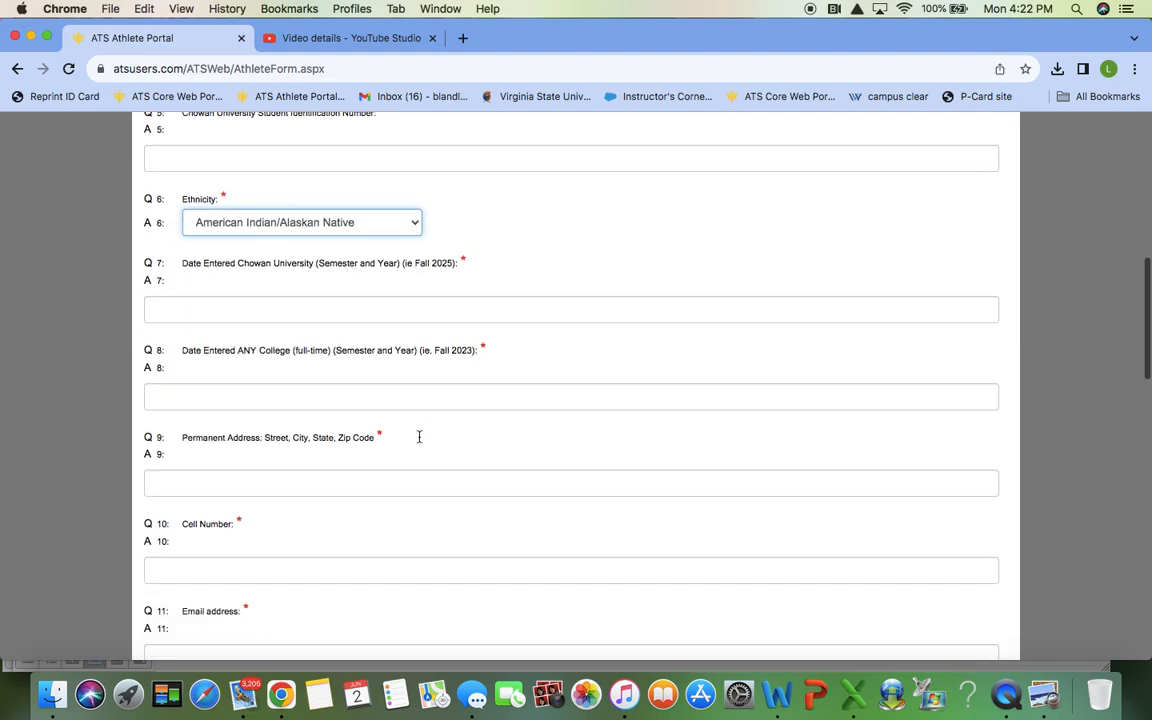
scroll(419, 437, "down", 12)
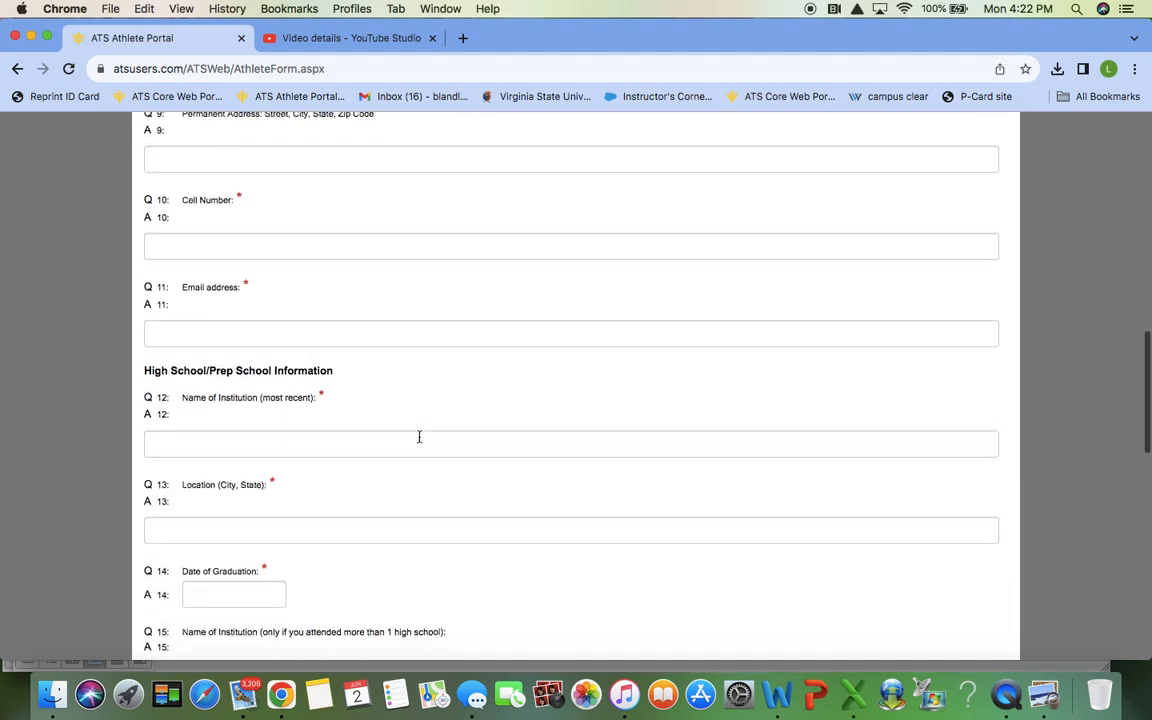
scroll(419, 441, "down", 5)
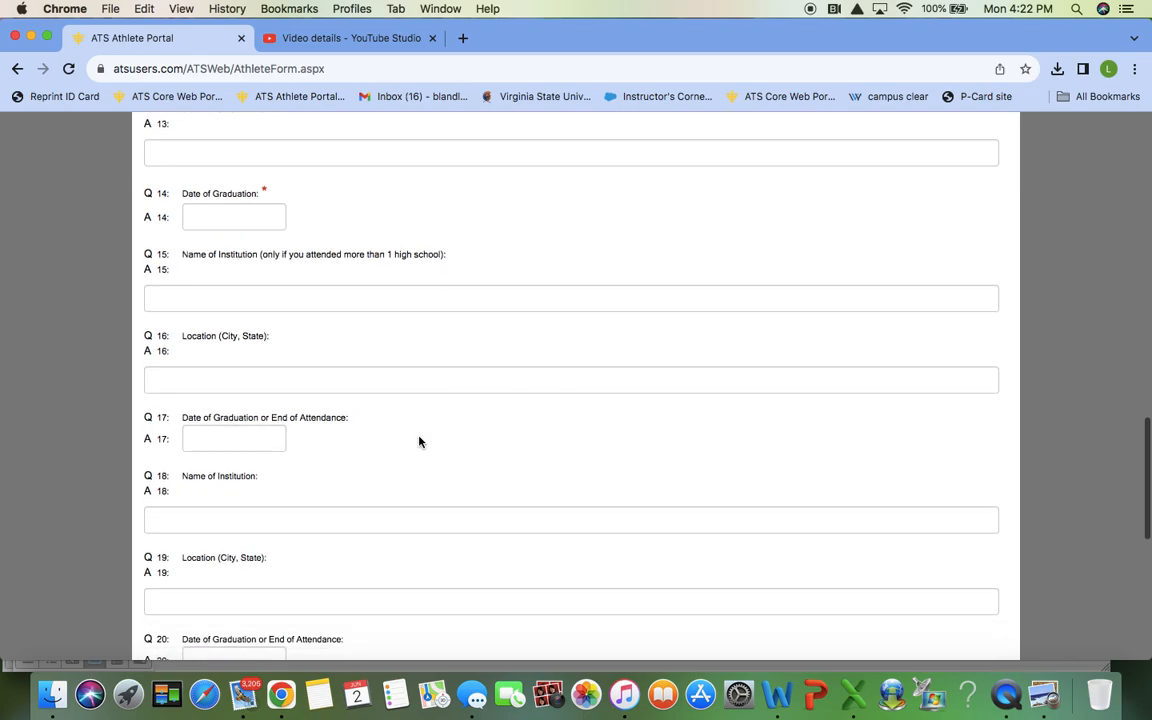
scroll(419, 441, "down", 3)
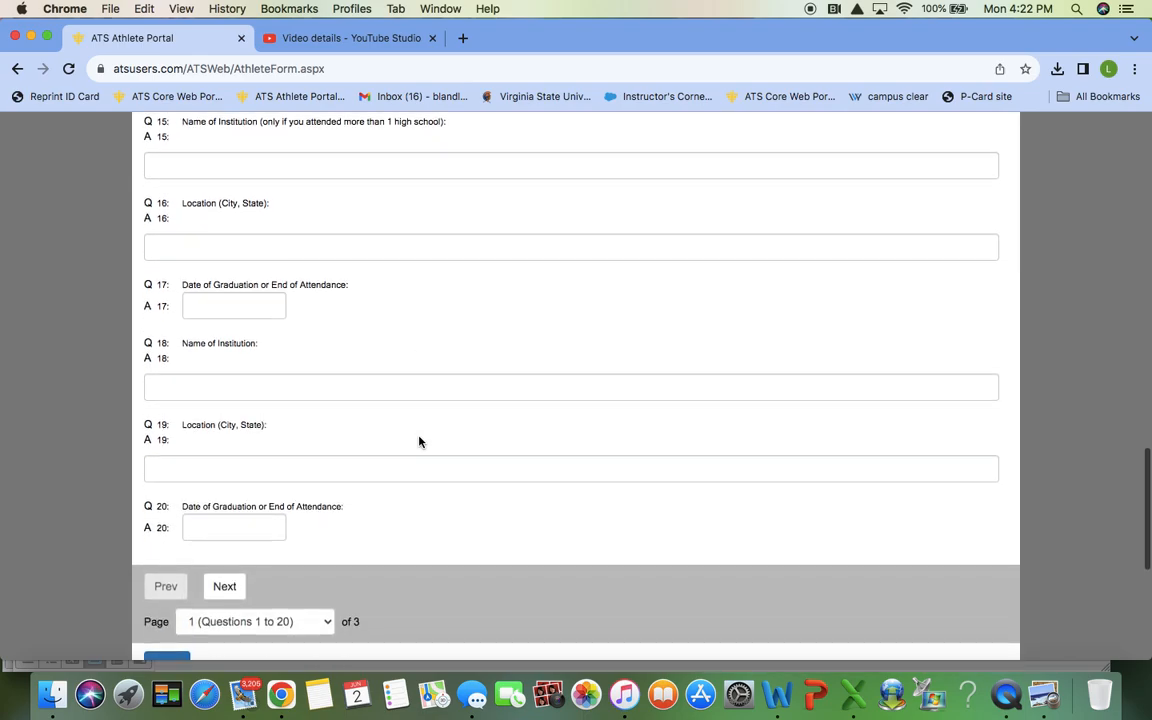
left_click(224, 509)
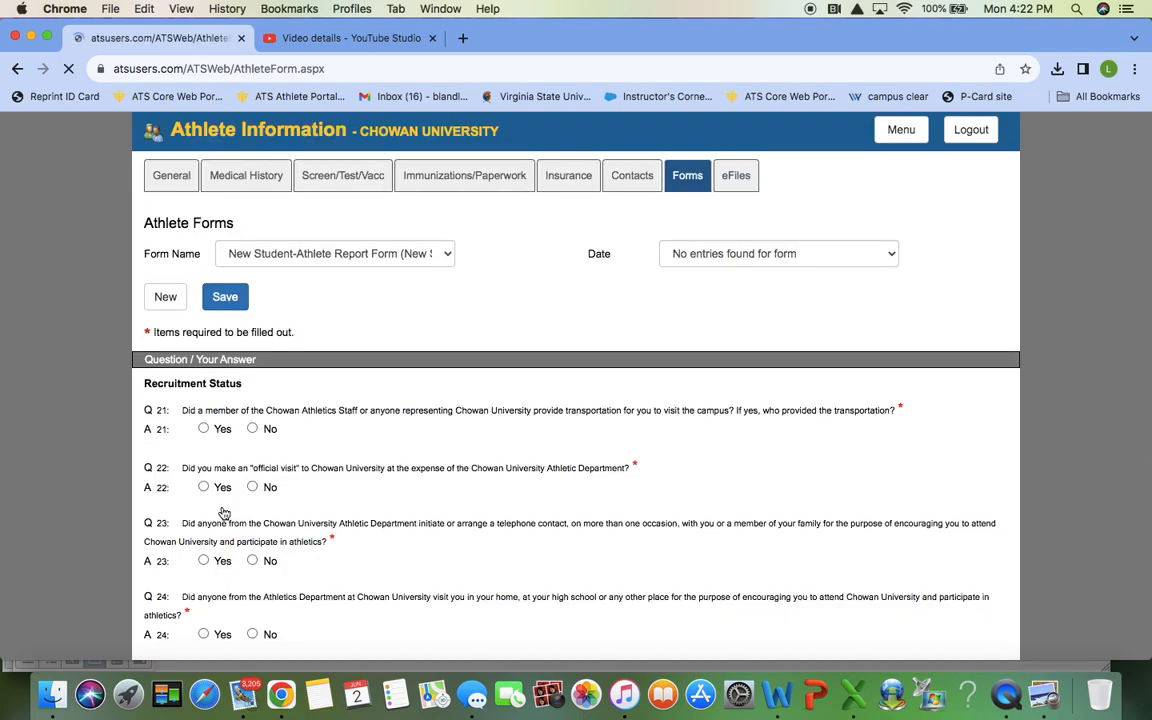
Step: Skip past page 2 to page 3, reviewing Questions 41 to 46 and the signature area
scroll(224, 511, "down", 3)
scroll(224, 511, "down", 10)
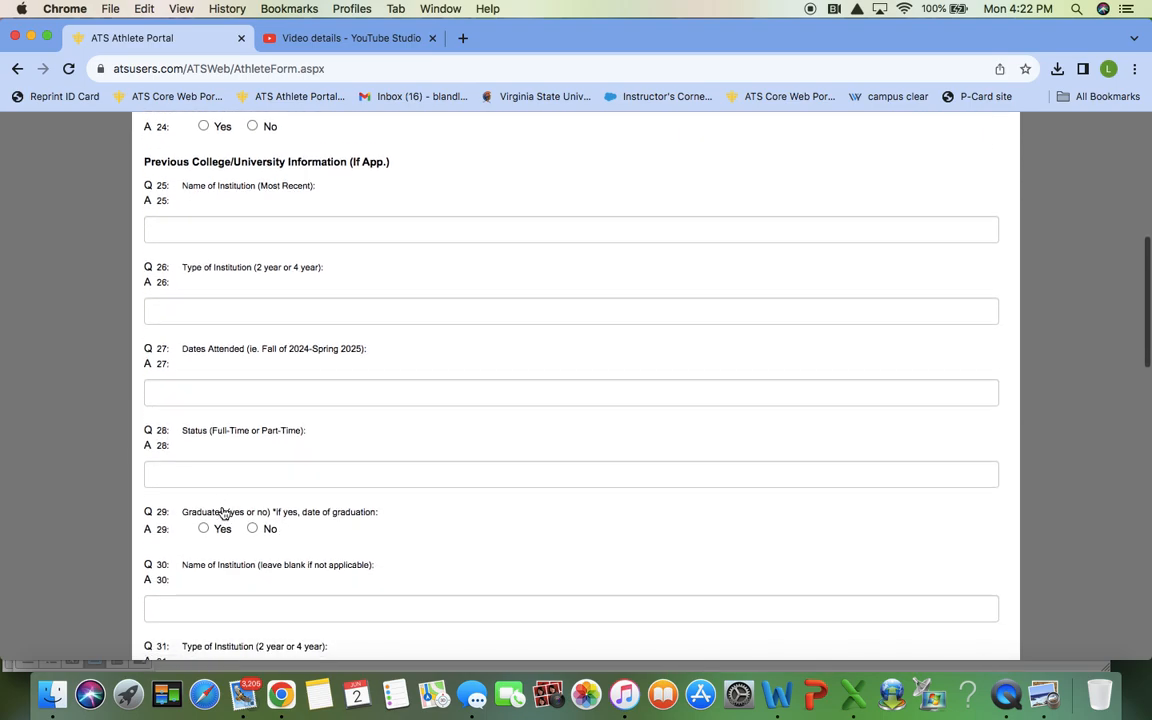
scroll(222, 511, "down", 6)
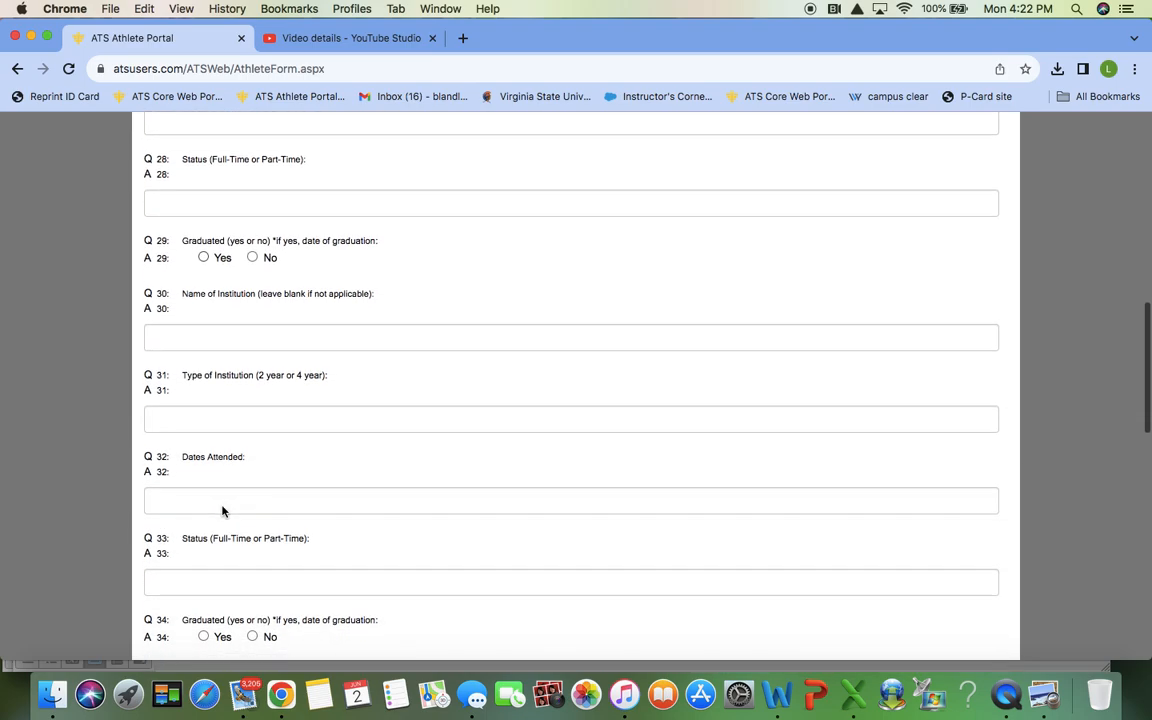
scroll(222, 508, "down", 17)
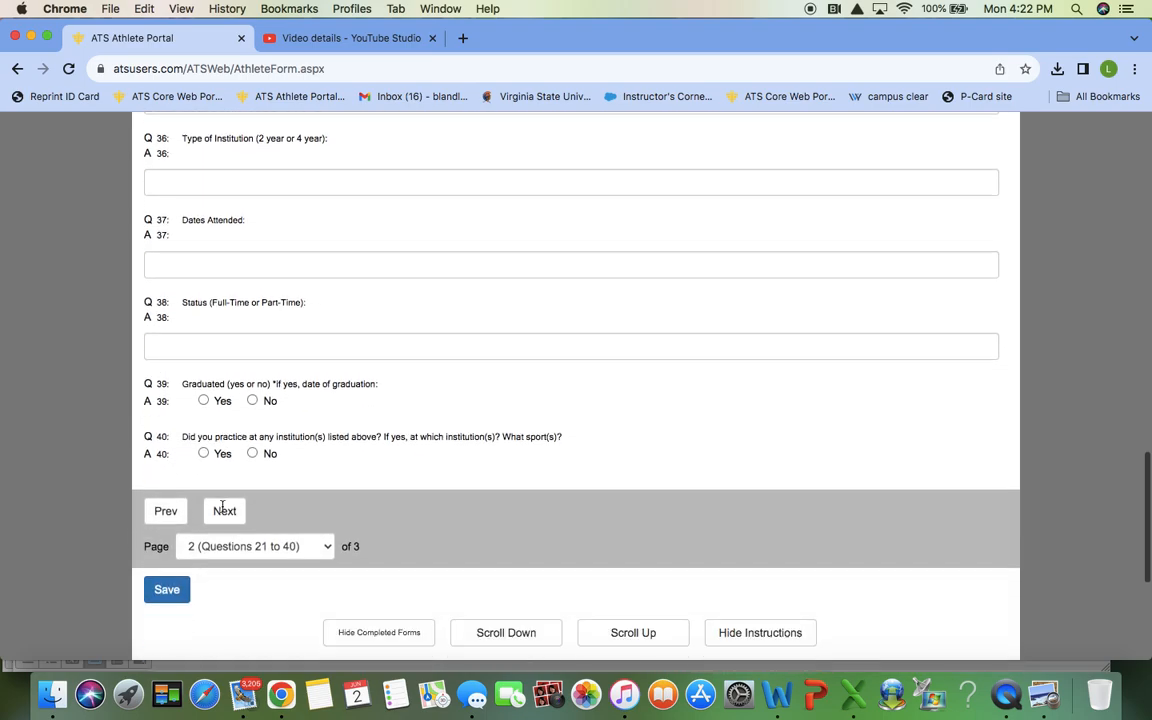
left_click(225, 437)
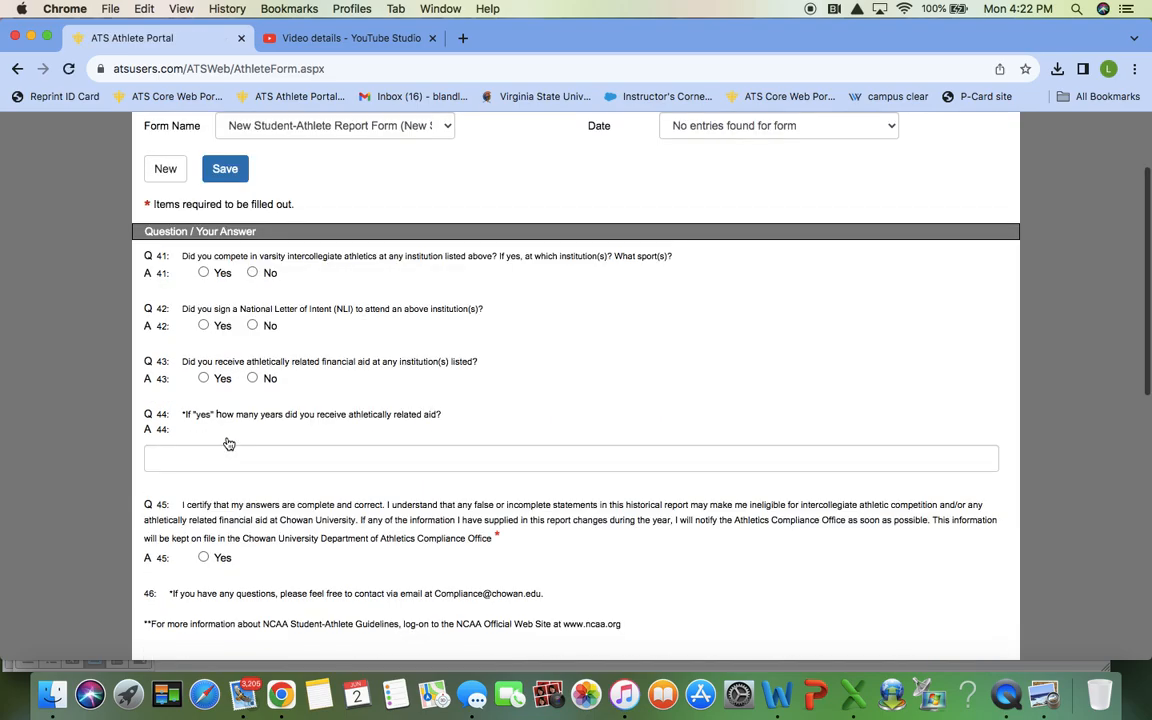
scroll(228, 443, "down", 8)
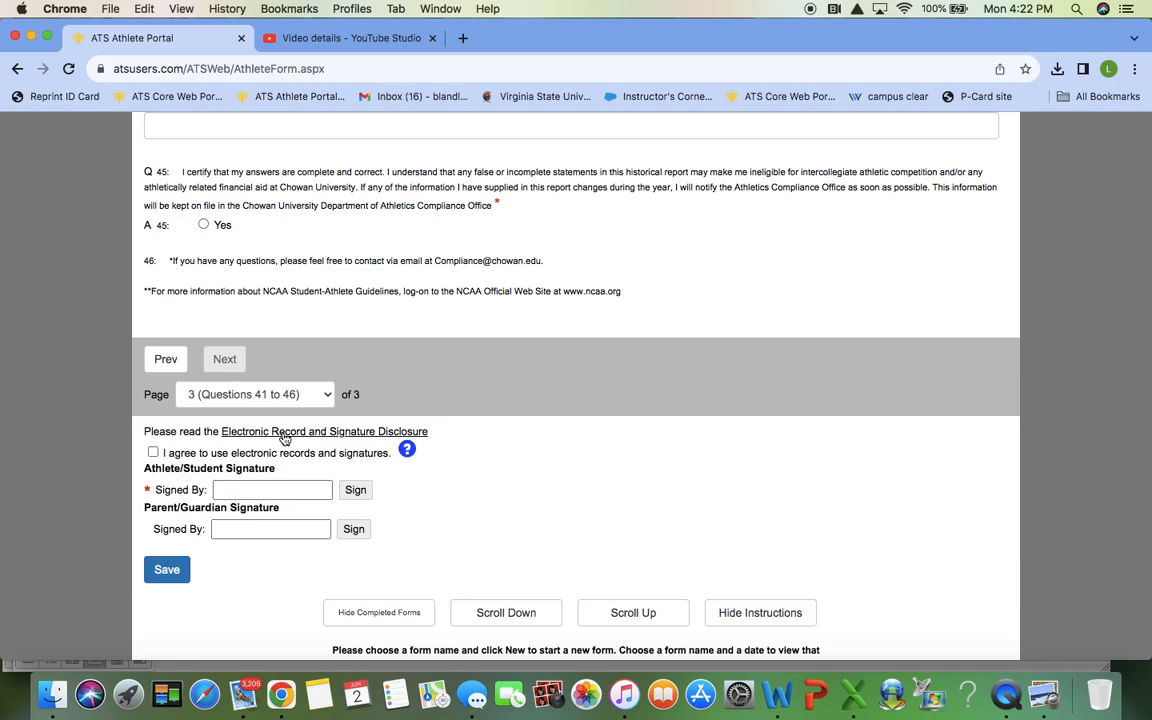
scroll(285, 438, "up", 5)
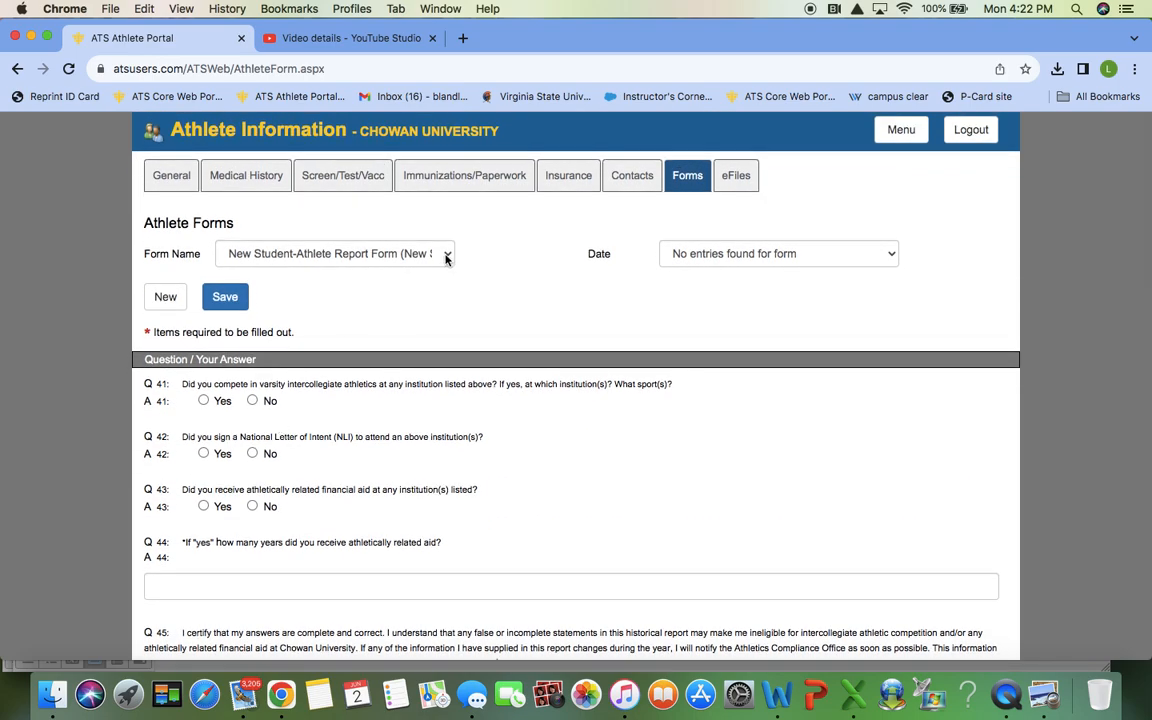
left_click(447, 258)
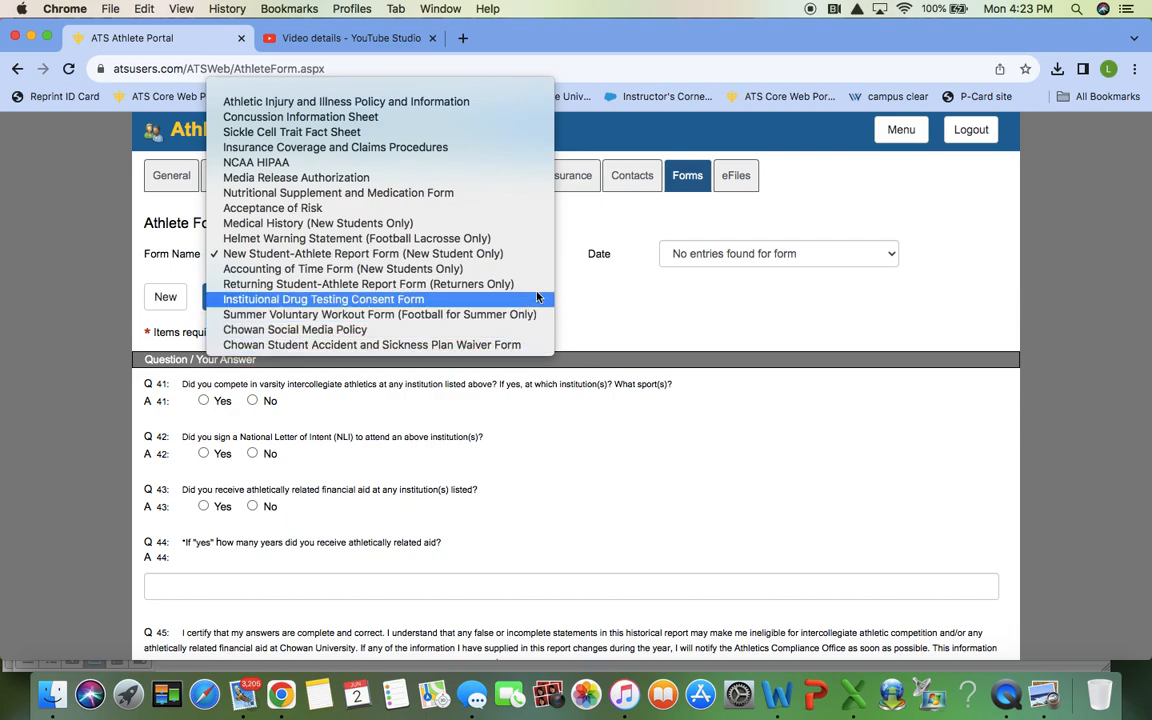
left_click(617, 321)
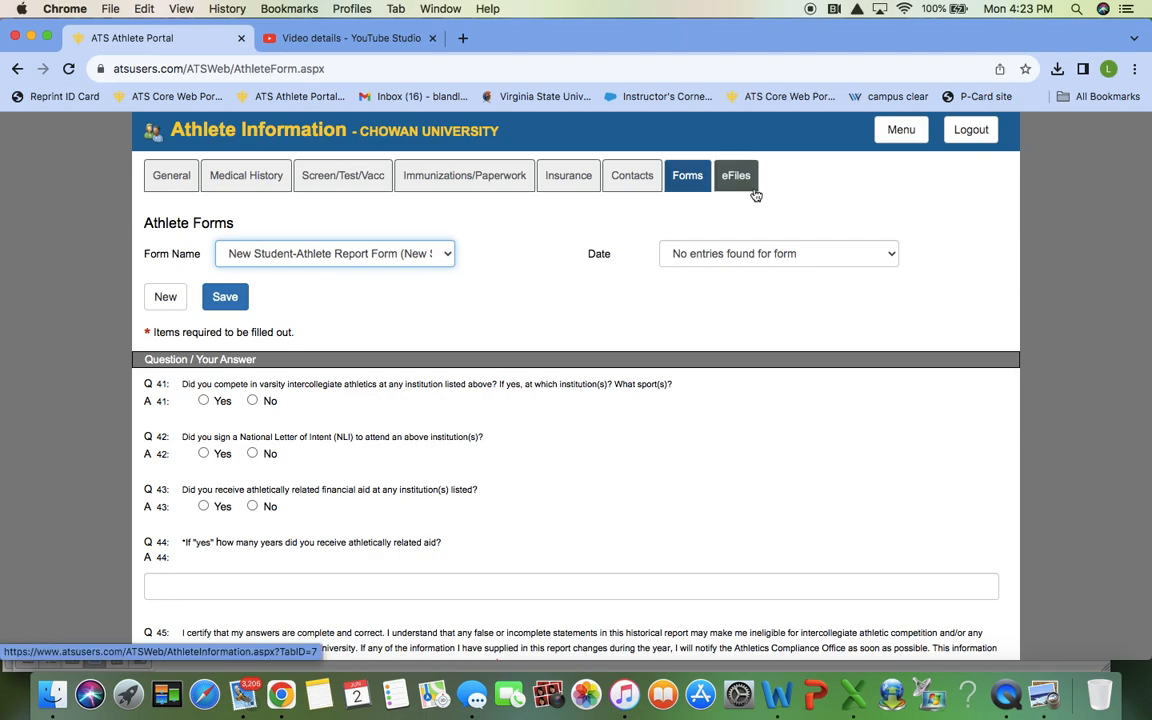
Step: Download the New Chowan Student-Athletes Physical Form from the eFiles list
left_click(753, 191)
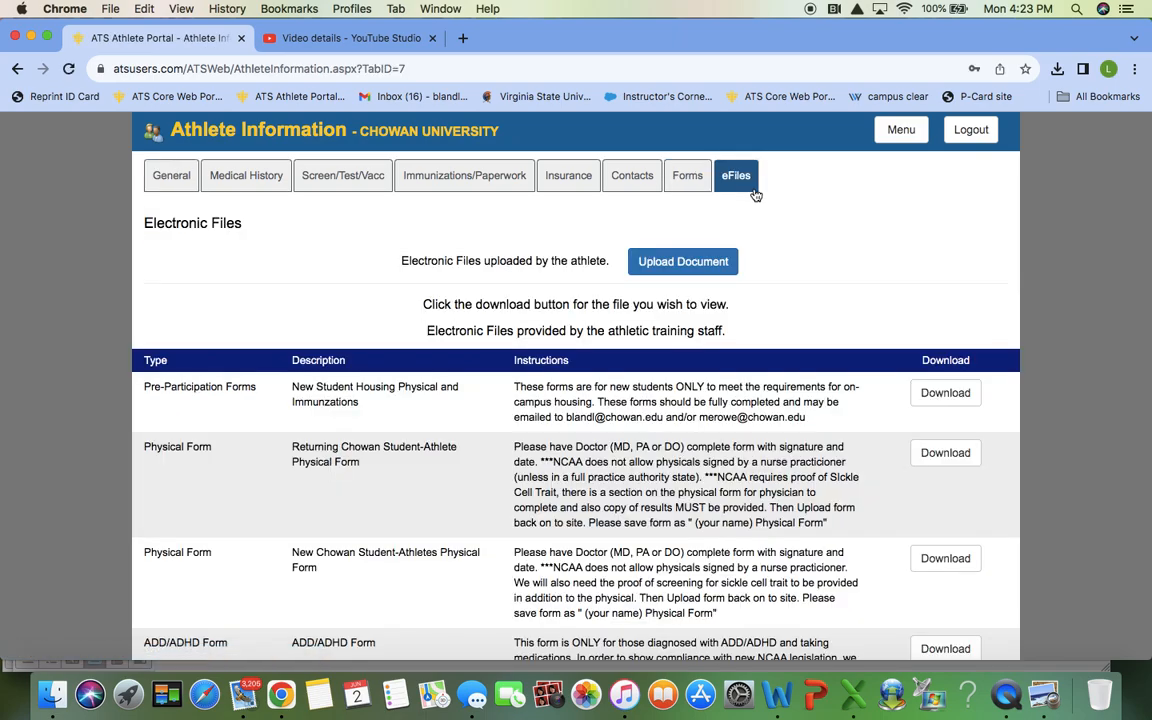
scroll(555, 413, "down", 2)
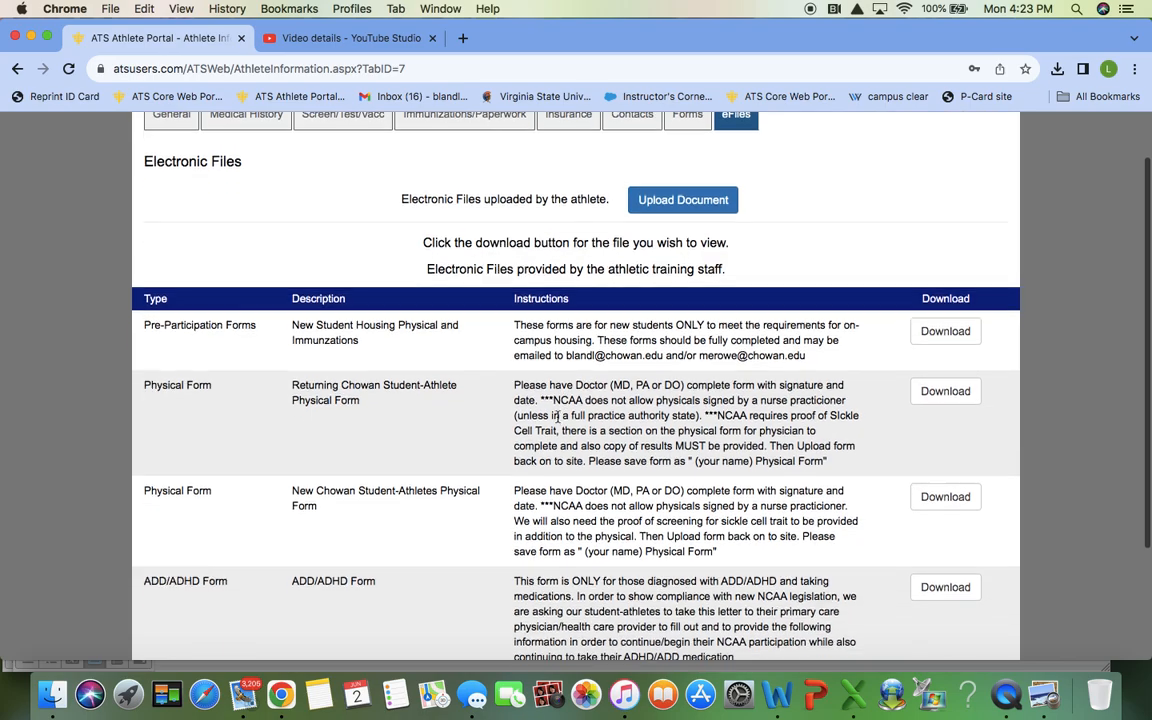
scroll(557, 415, "down", 2)
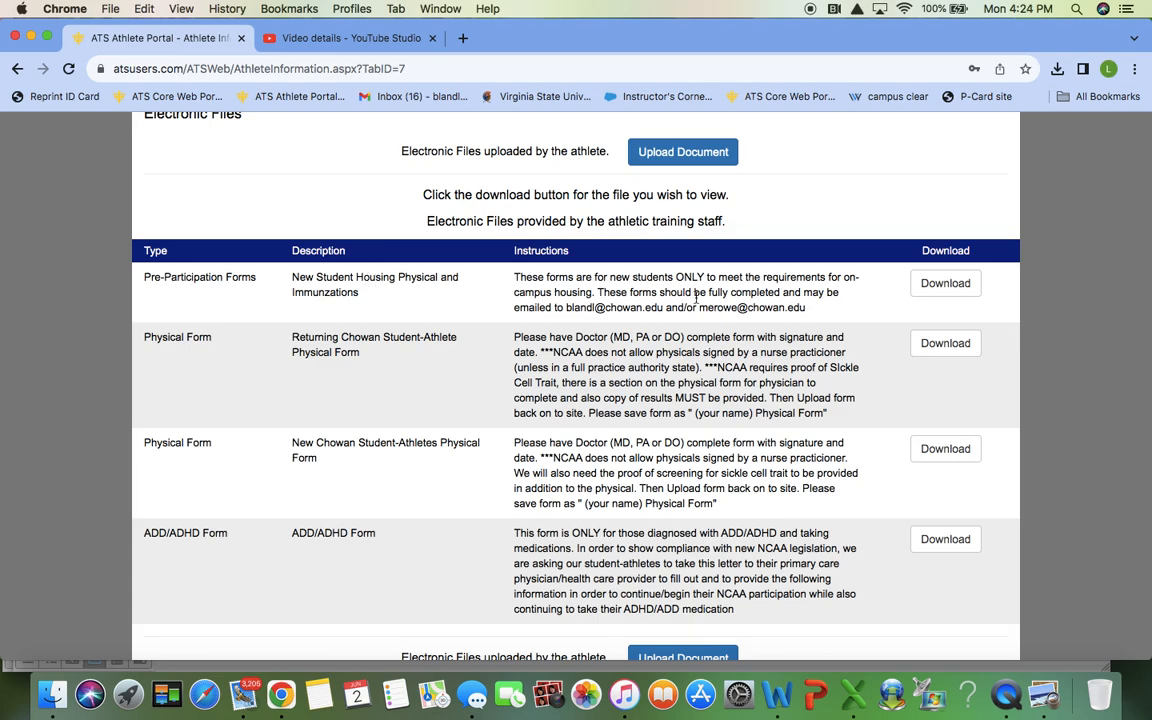
left_click(942, 448)
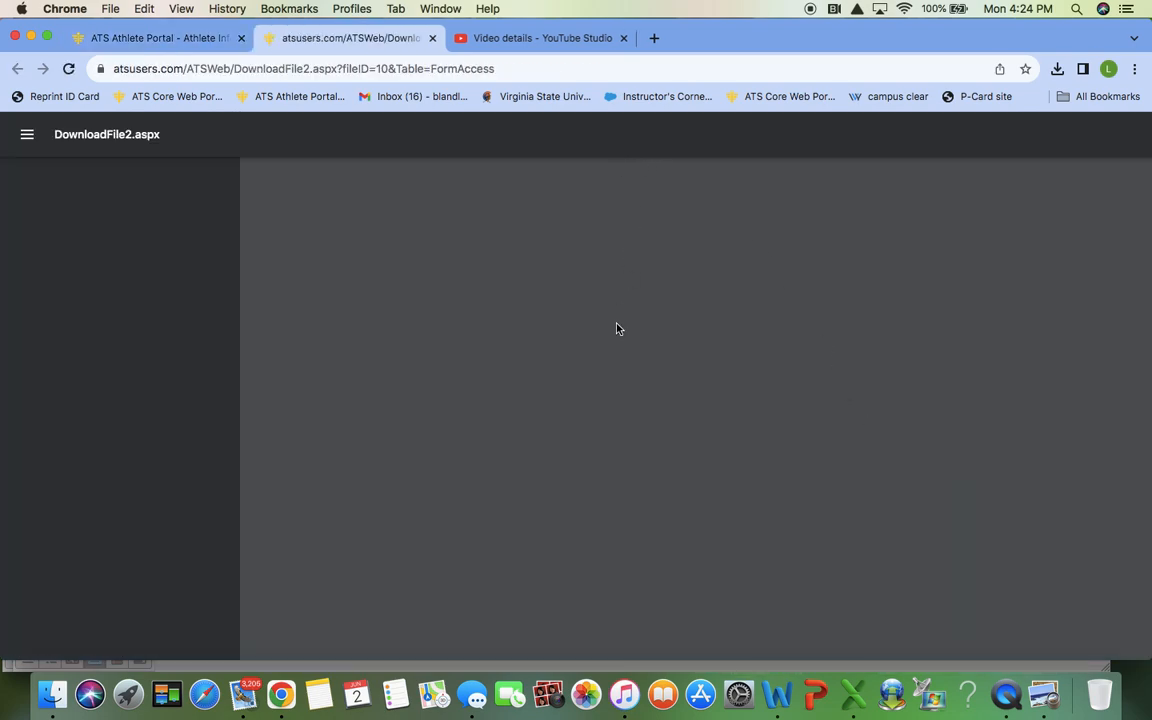
Step: Read both pages of the physical form PDF, then go back to the Electronic Files list
scroll(617, 328, "down", 5)
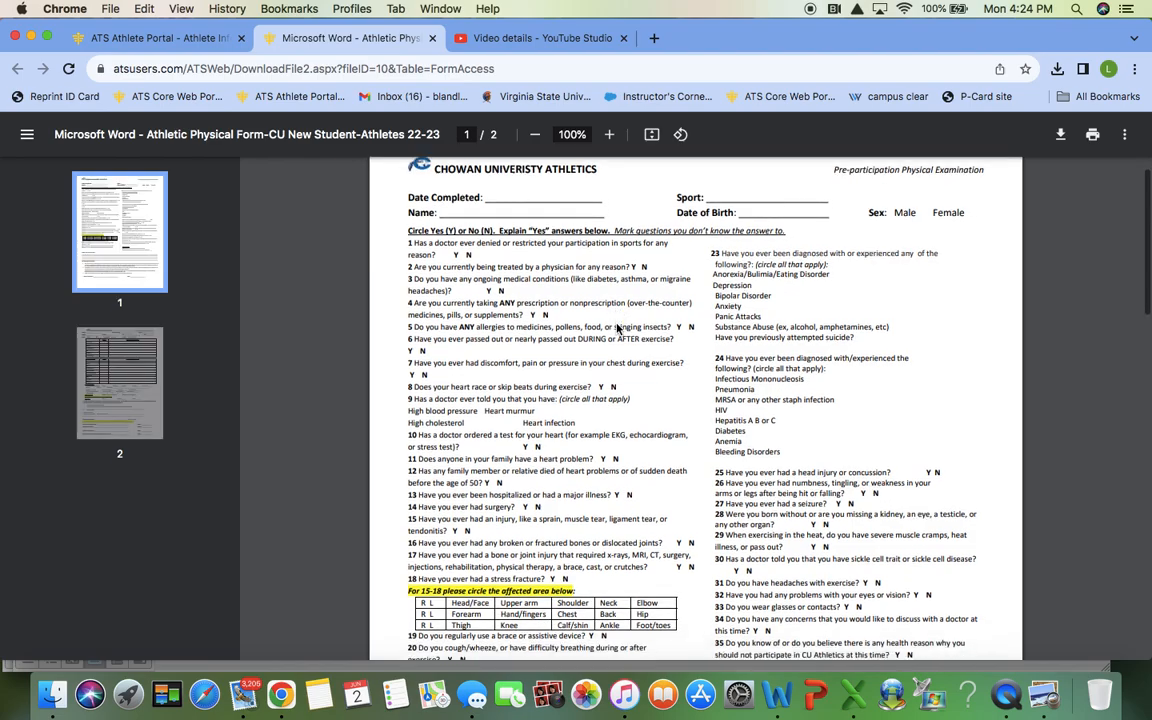
scroll(617, 328, "down", 20)
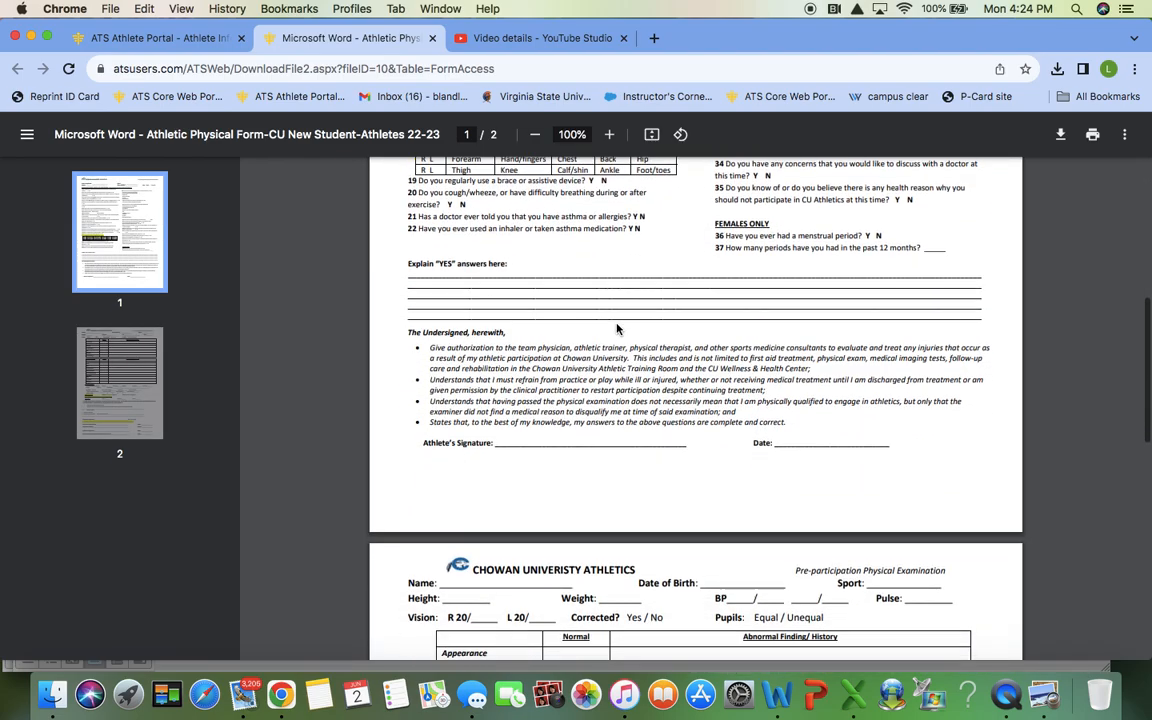
scroll(617, 328, "down", 6)
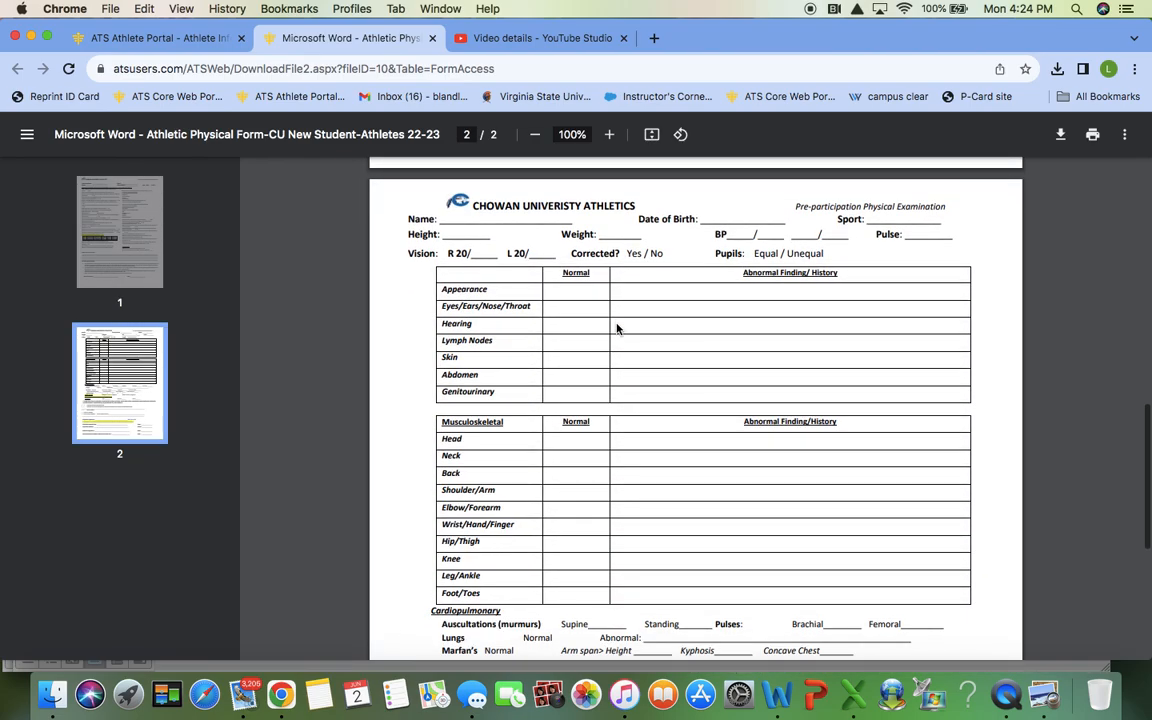
scroll(617, 328, "down", 12)
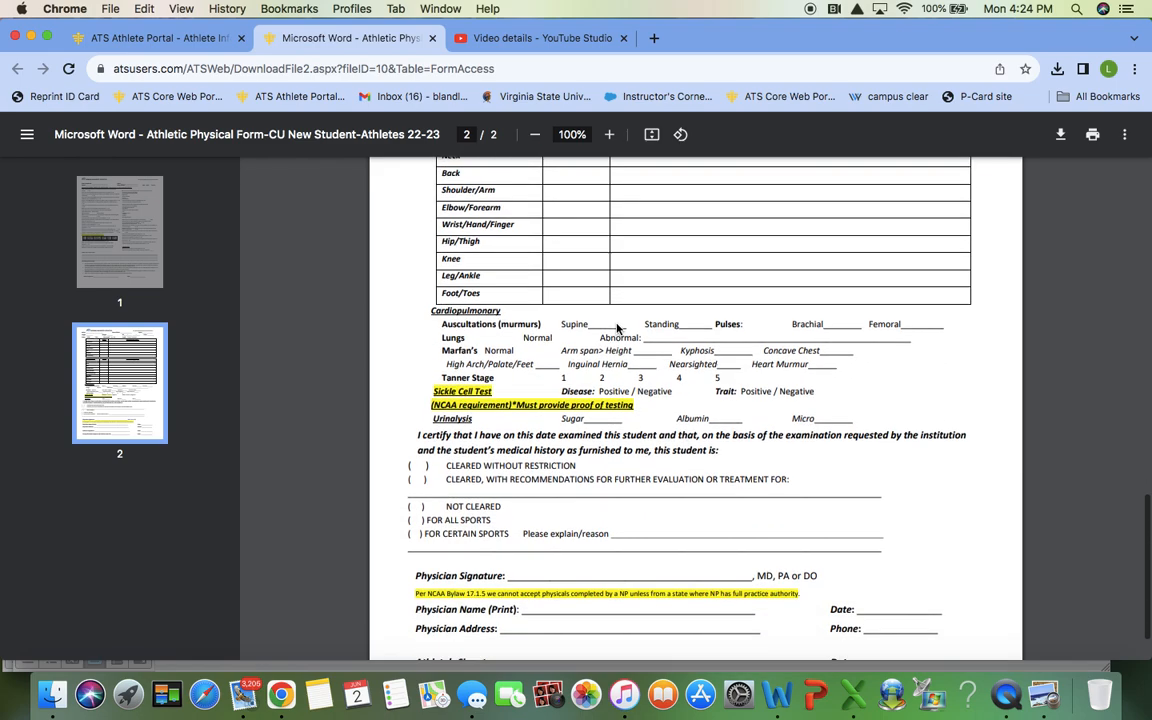
scroll(617, 312, "down", 1)
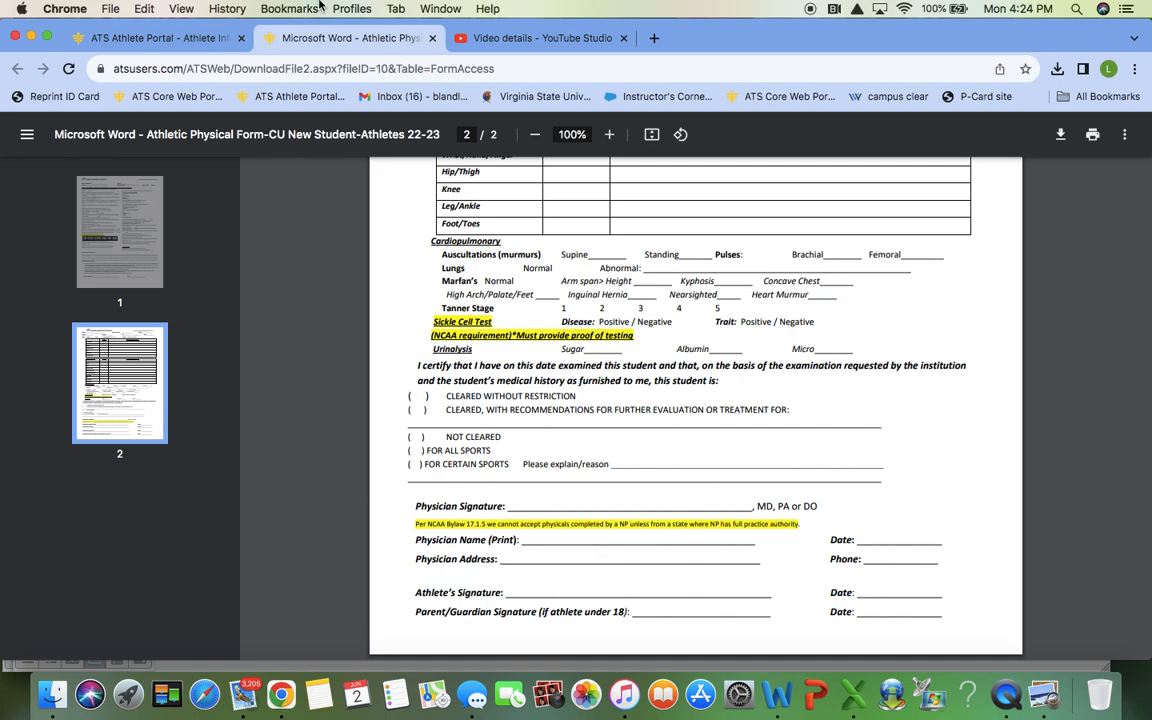
left_click(167, 37)
scroll(692, 291, "up", 2)
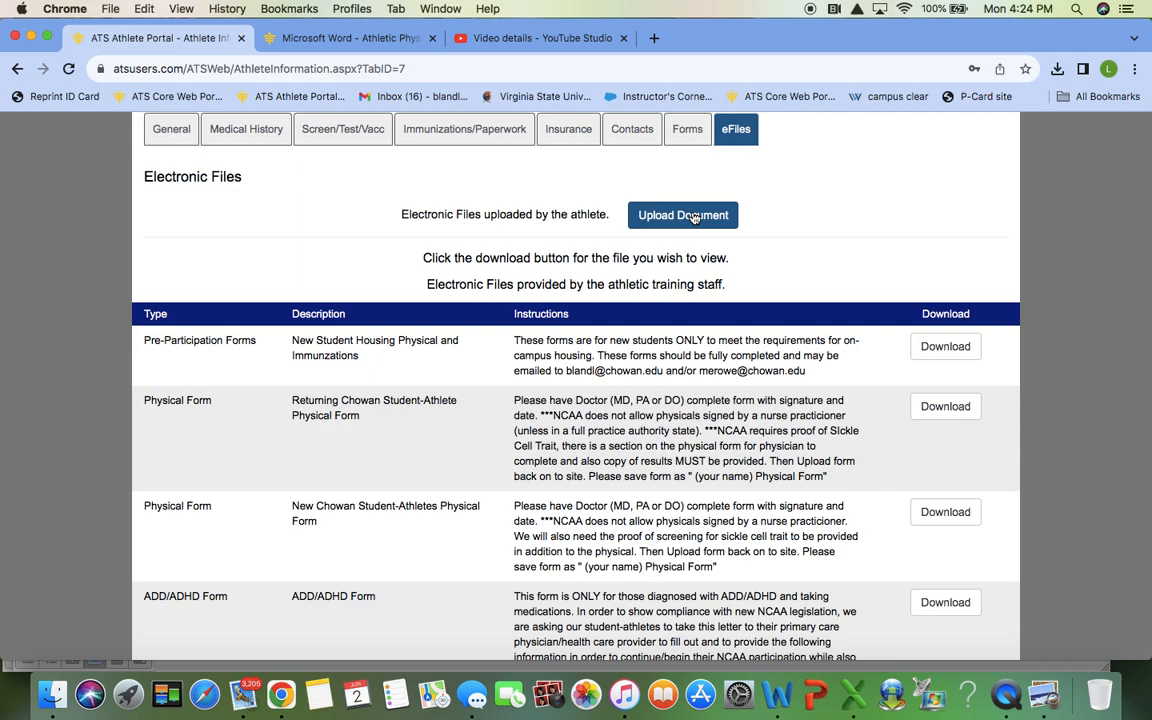
Step: Review the eFiles list, then bring up ATS Closing Slide.docx in Word by minimizing Document2
scroll(694, 218, "down", 3)
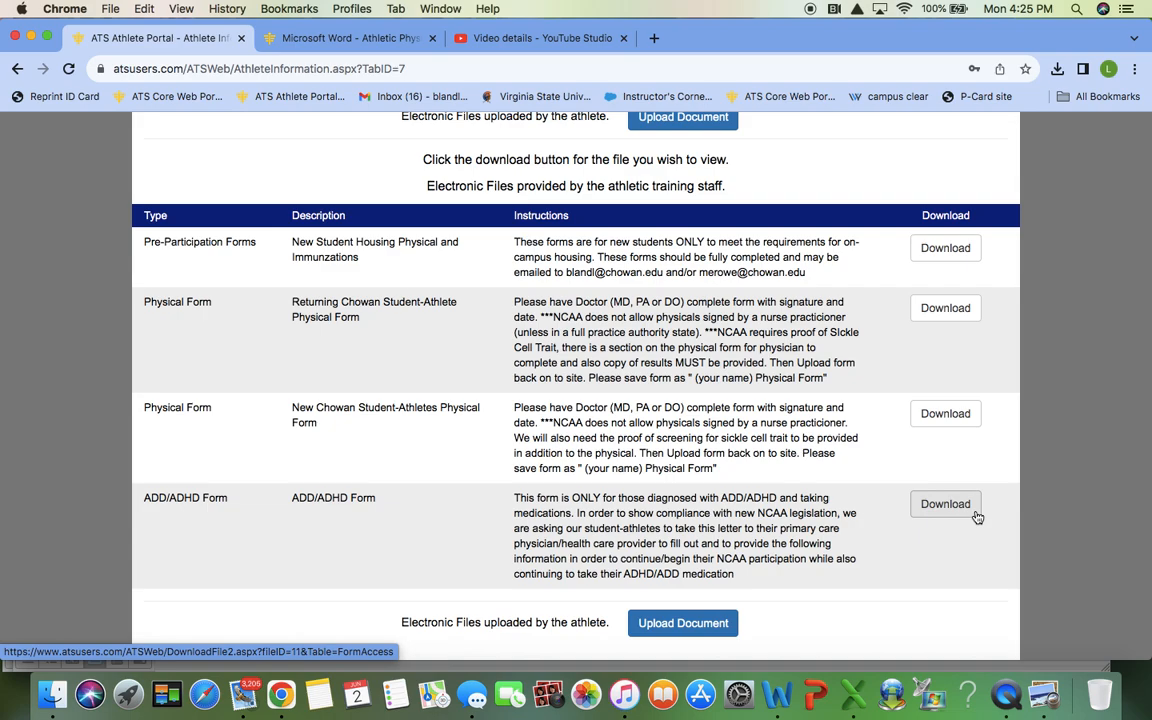
scroll(977, 517, "down", 2)
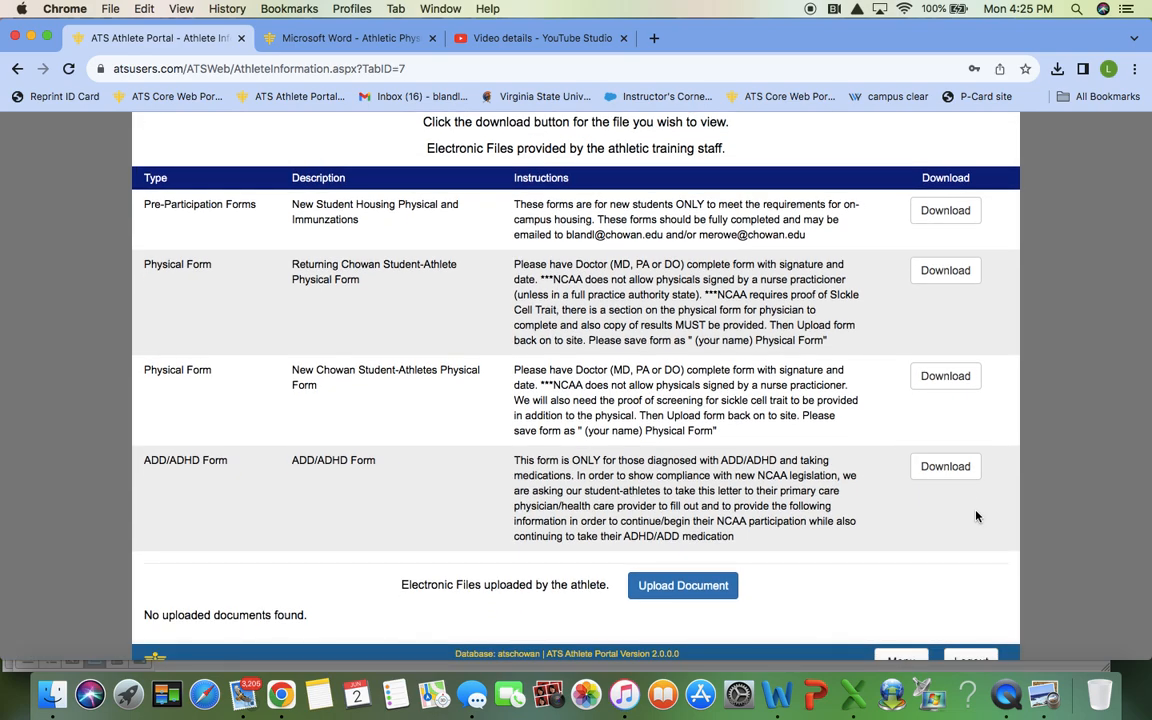
scroll(977, 517, "down", 1)
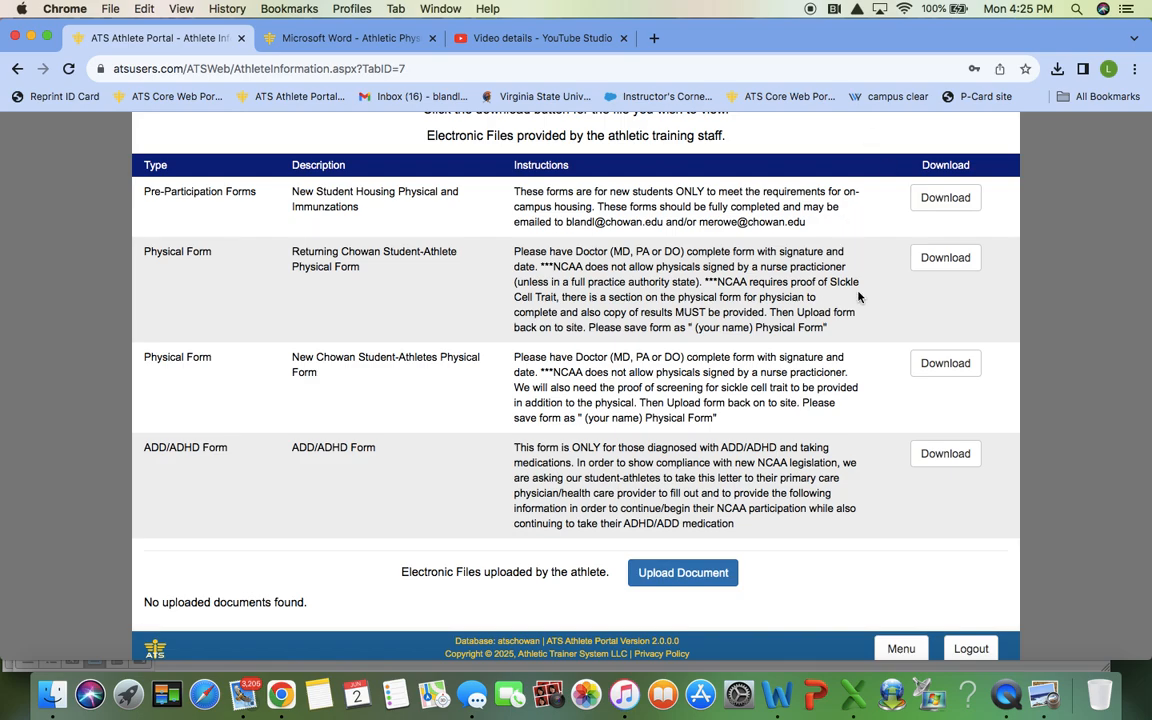
scroll(878, 388, "up", 1)
scroll(878, 388, "up", 5)
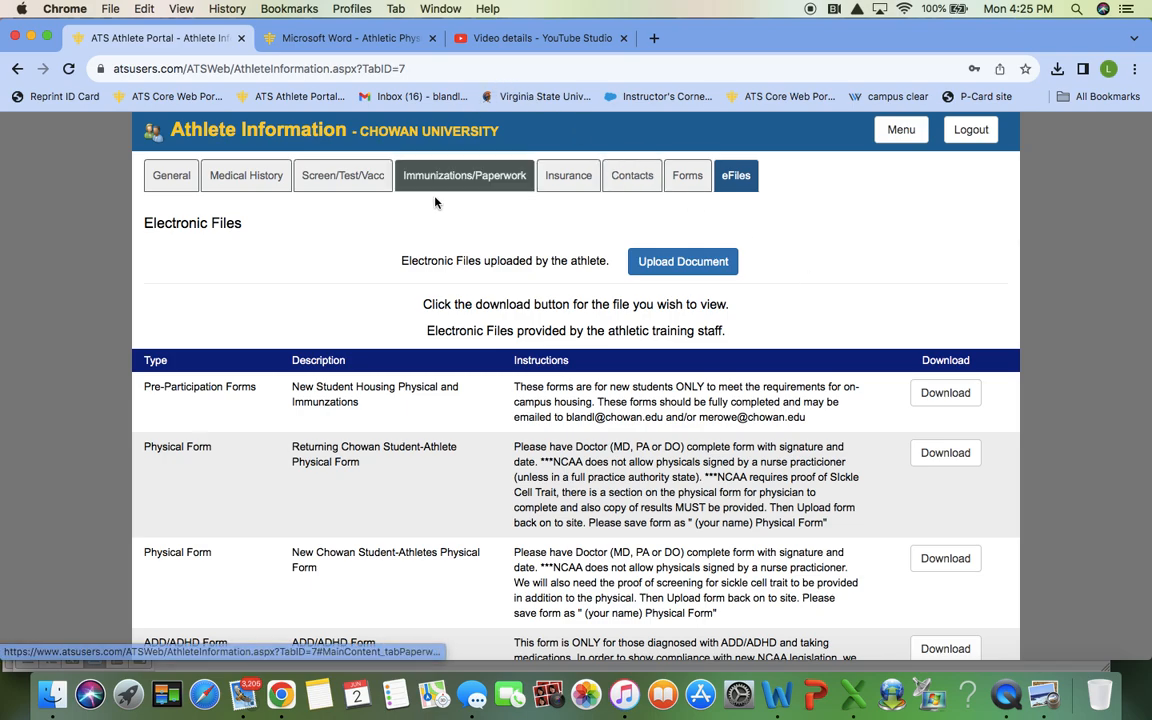
left_click(777, 694)
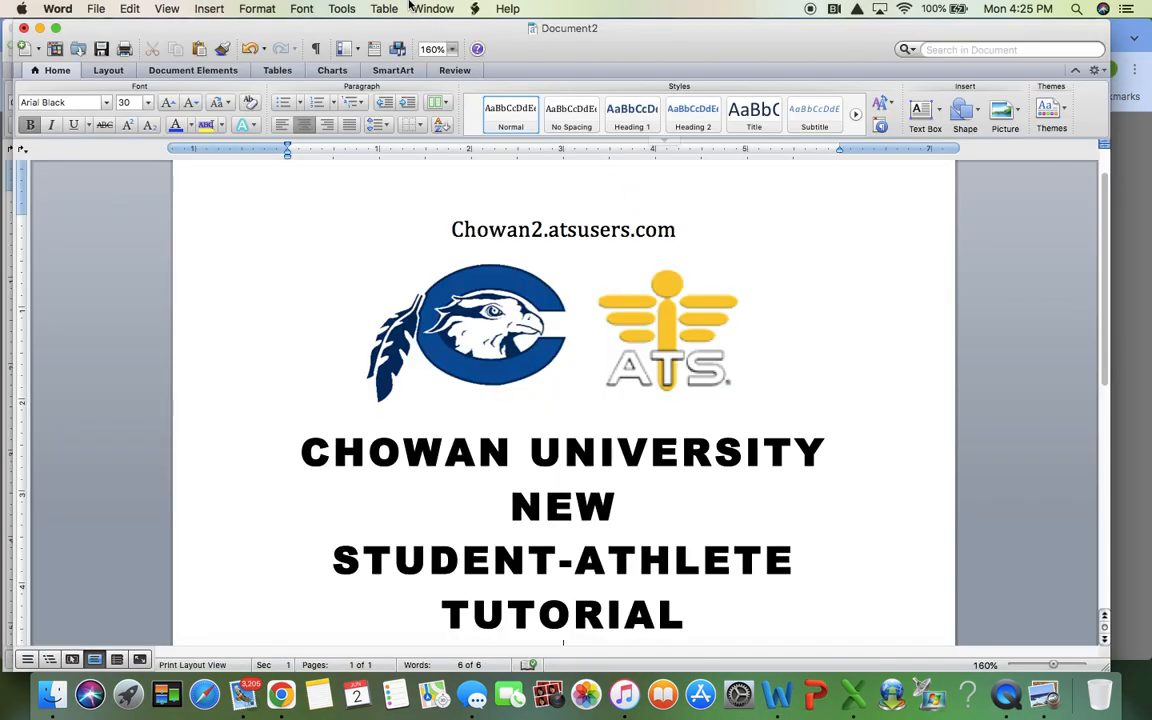
left_click(39, 28)
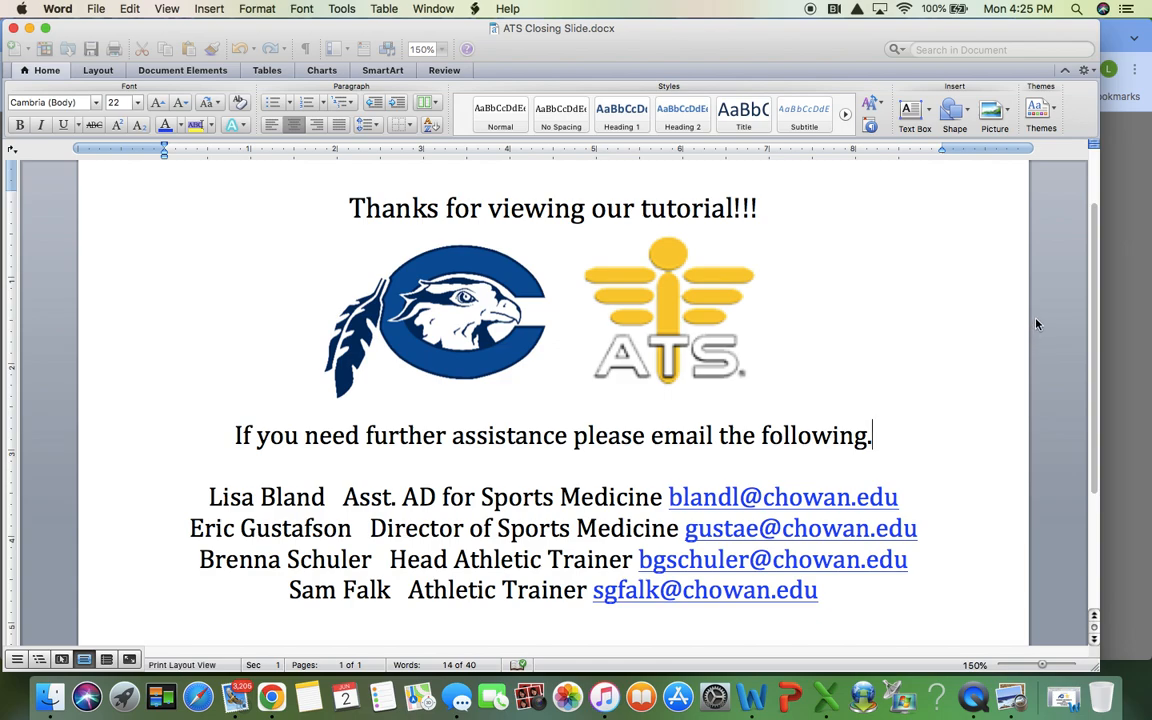